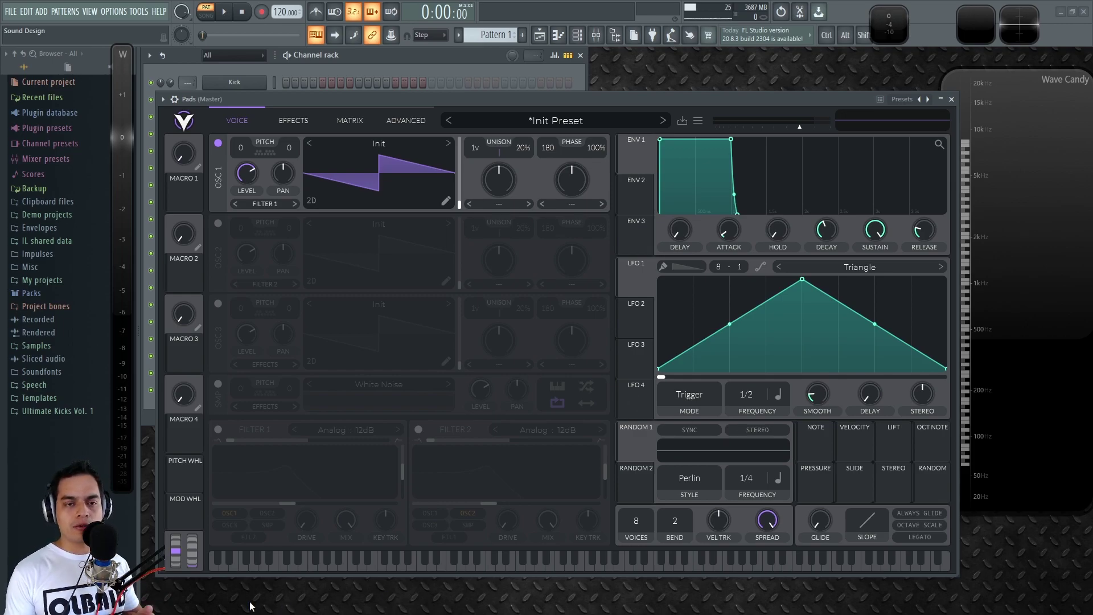
Shape envelope 1 with a slower attack, slightly reduced sustain and a longer release of about 1.148 secs
drag(722, 231, 739, 212)
drag(929, 233, 934, 209)
drag(875, 231, 872, 248)
drag(731, 231, 732, 226)
drag(872, 229, 923, 229)
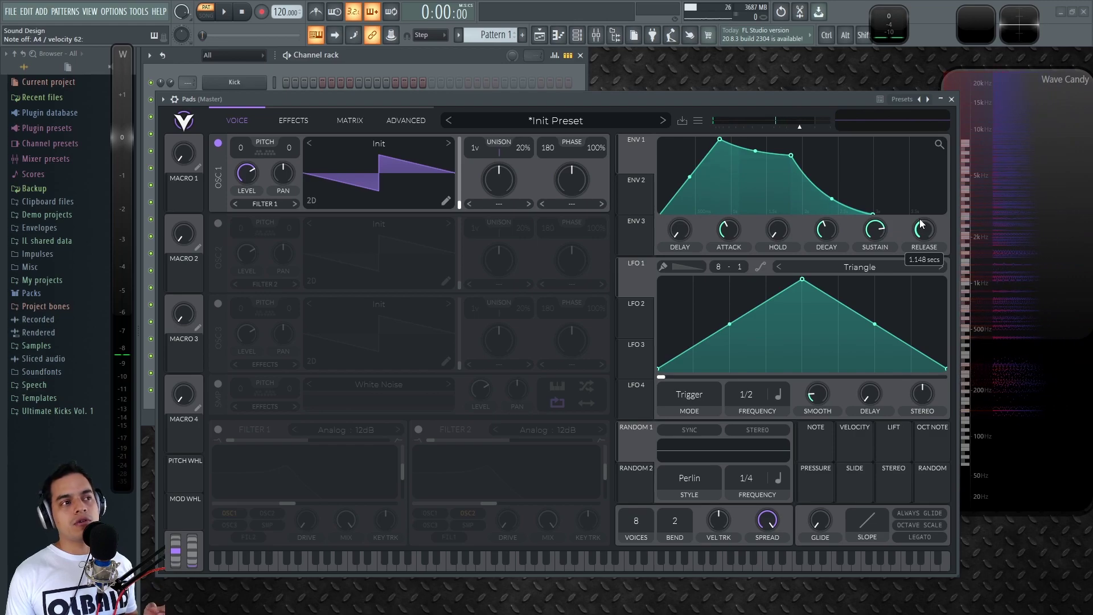
Turn on oscillator 2 alongside oscillator 1, leaving oscillator 3 switched off
click(218, 223)
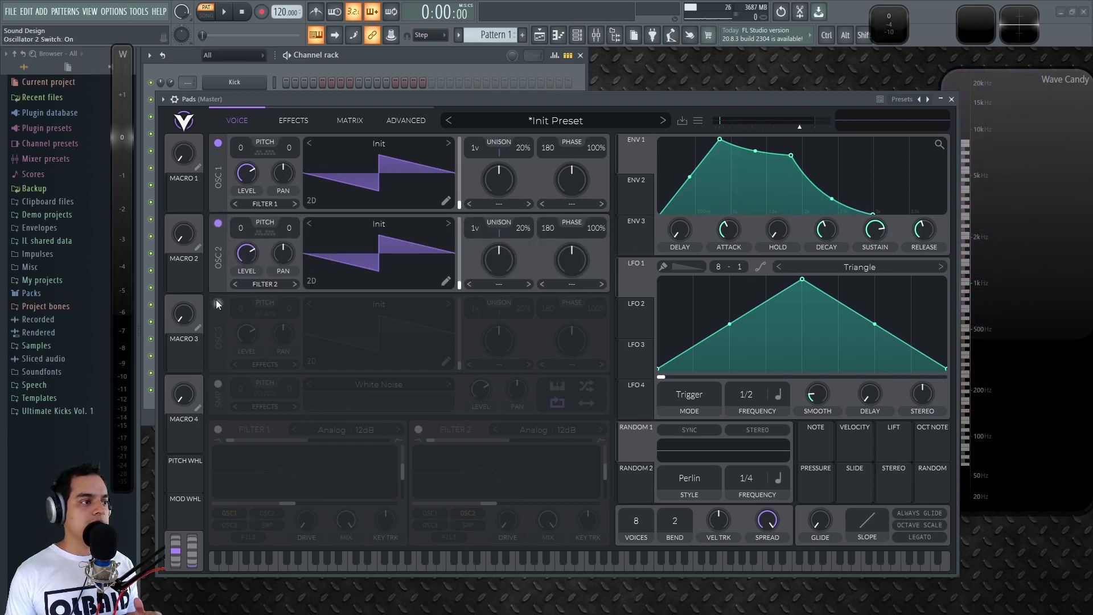
click(218, 304)
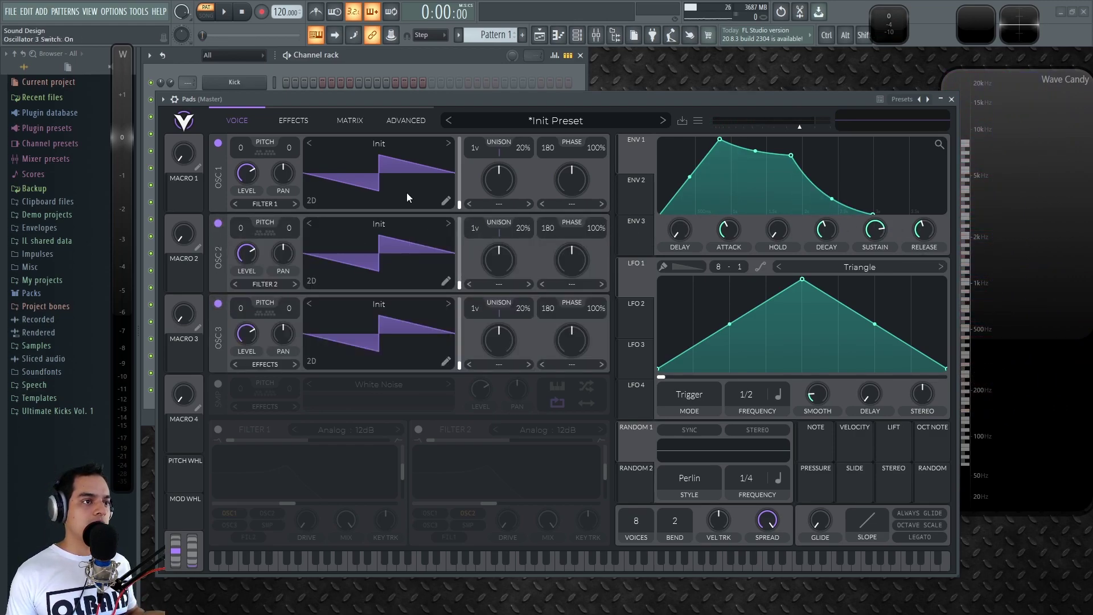
click(217, 304)
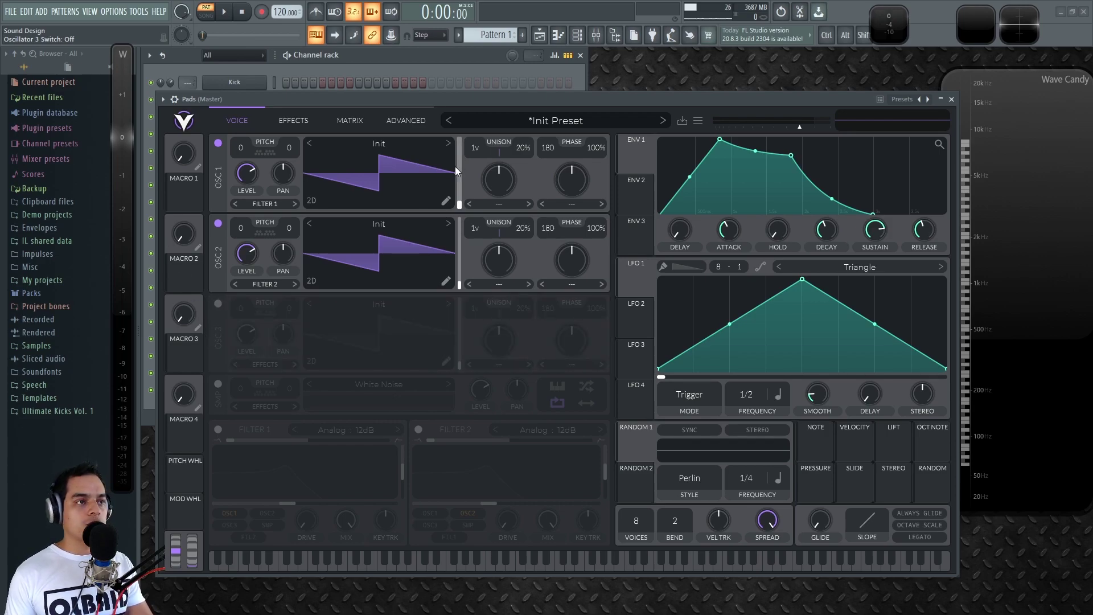
Set oscillator 1 to 8 unison voices and fine pitch 12, and oscillator 2 to 10 voices, 5% detune and fine pitch -17
drag(474, 146, 490, 109)
drag(486, 192, 492, 175)
drag(282, 231, 281, 239)
drag(279, 173, 290, 143)
drag(520, 229, 519, 251)
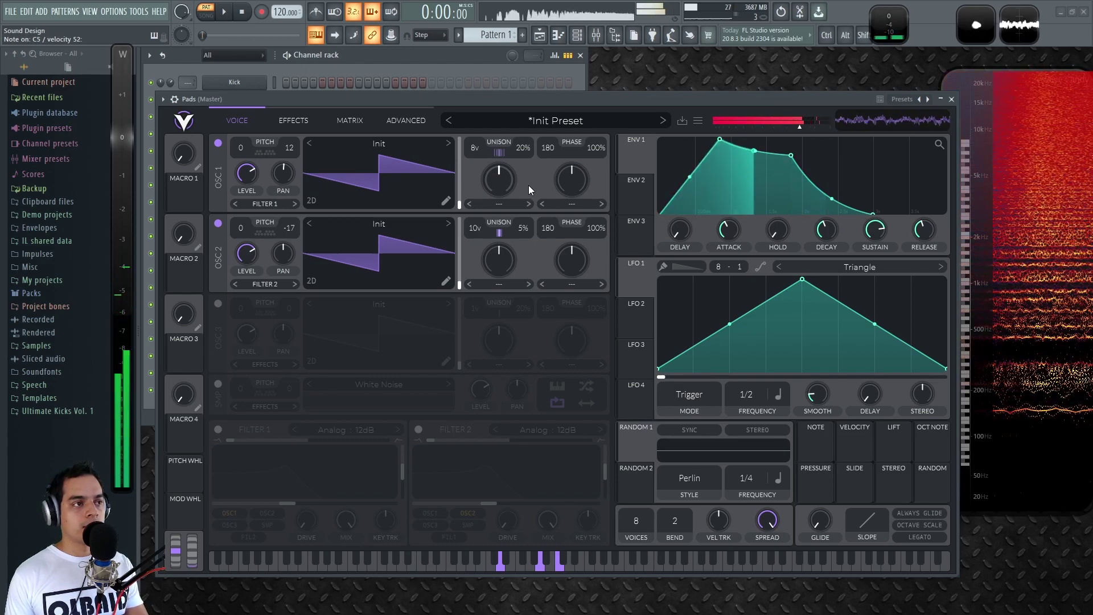
Load the Basic Shapes wavetable in oscillator 1 and move its wave position to the sawtooth shape
click(448, 144)
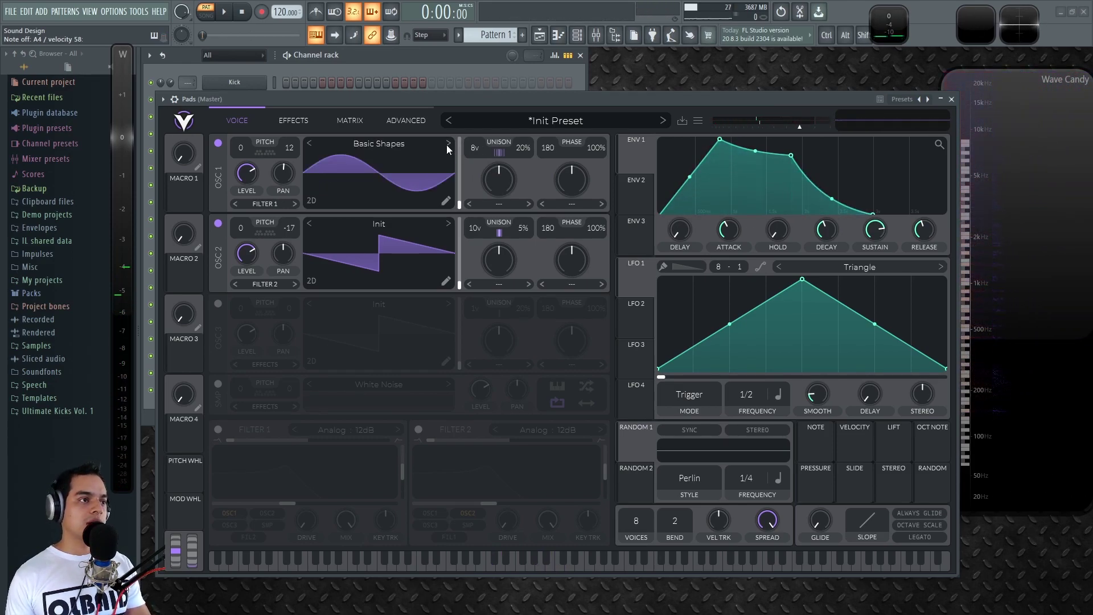
click(448, 144)
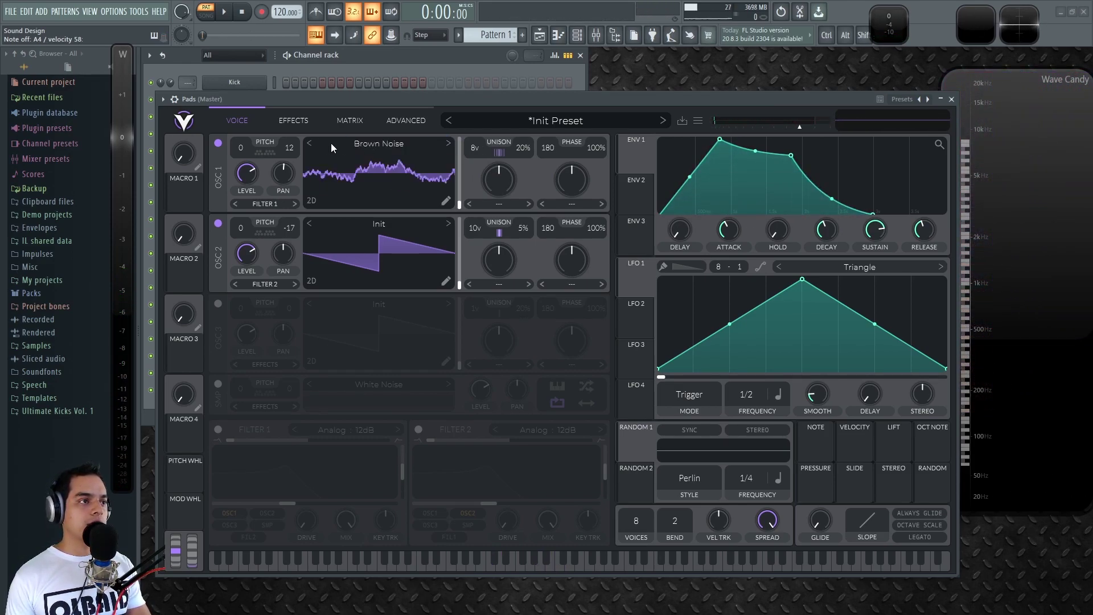
click(313, 143)
click(311, 143)
click(309, 143)
click(309, 144)
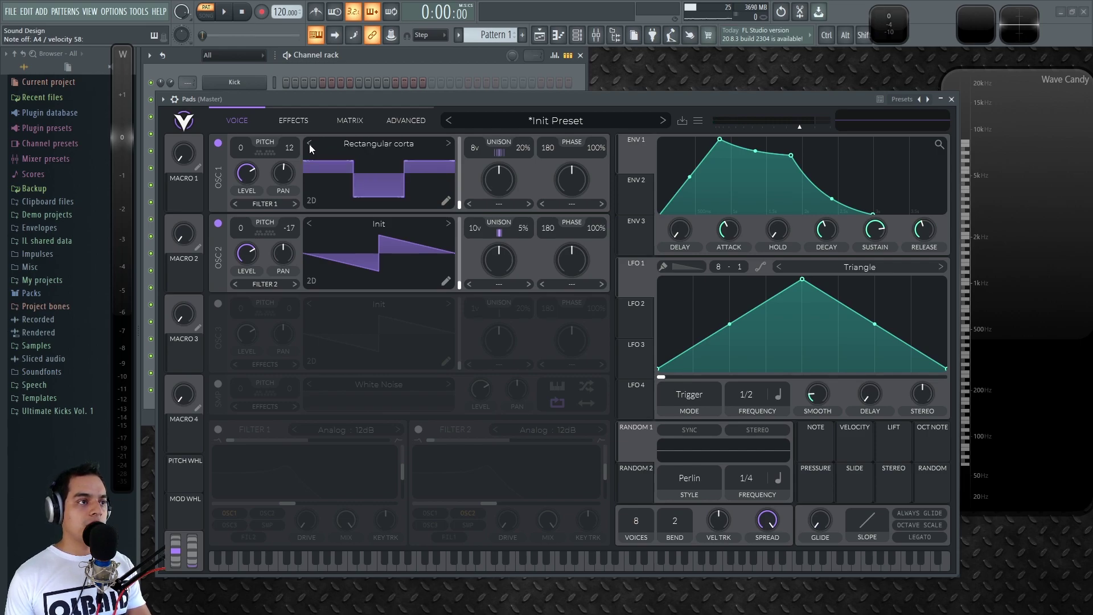
click(448, 144)
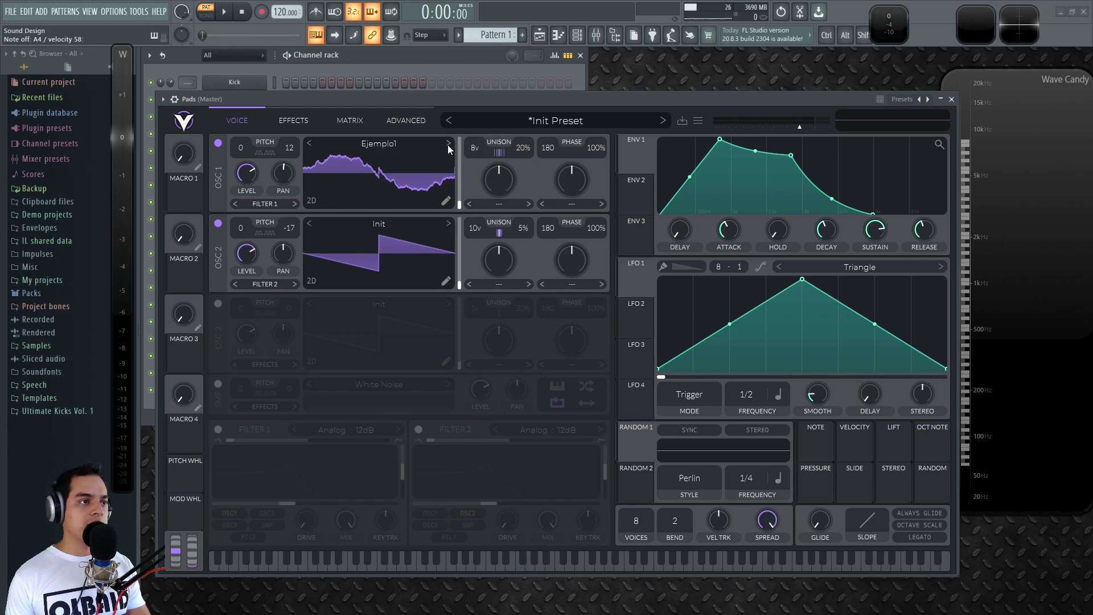
click(449, 145)
click(449, 144)
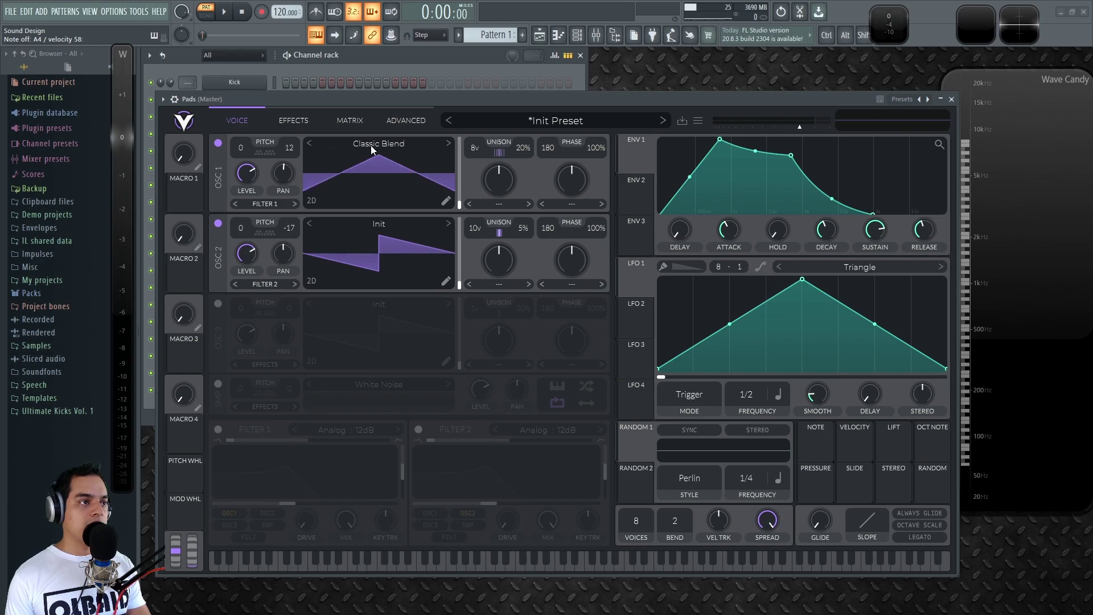
click(308, 142)
click(305, 142)
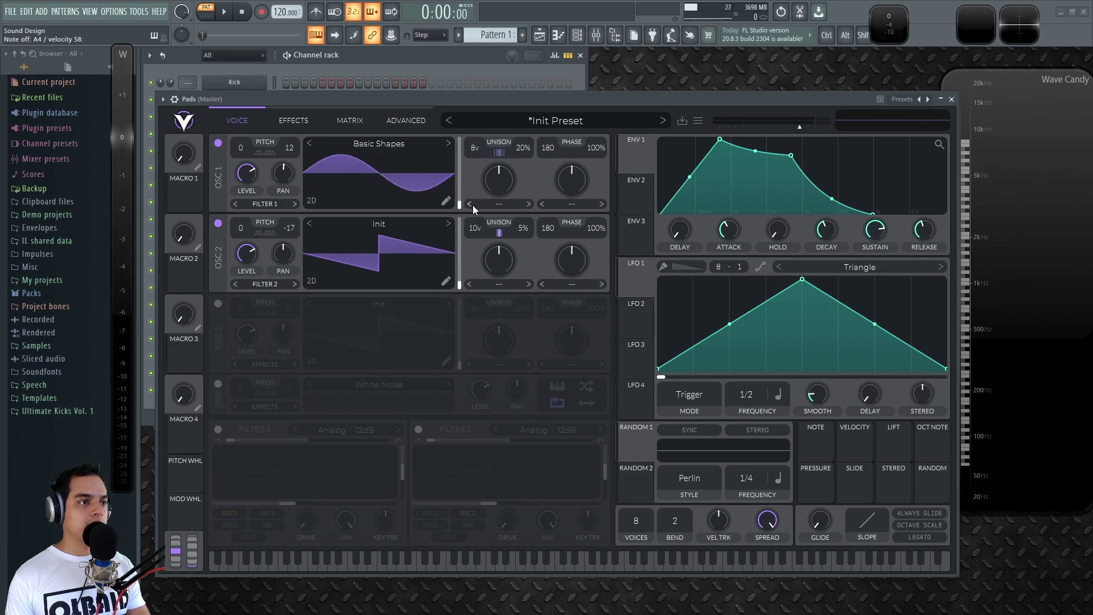
drag(462, 198, 460, 175)
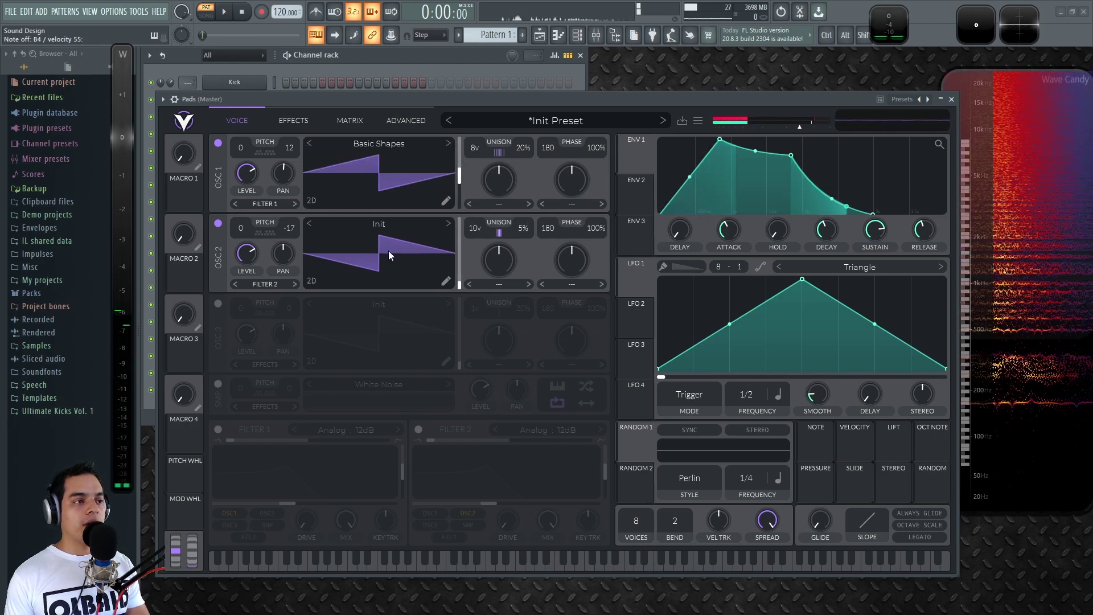
Browse the wavetables for oscillator 2 and load Vital Sine
click(447, 223)
click(448, 223)
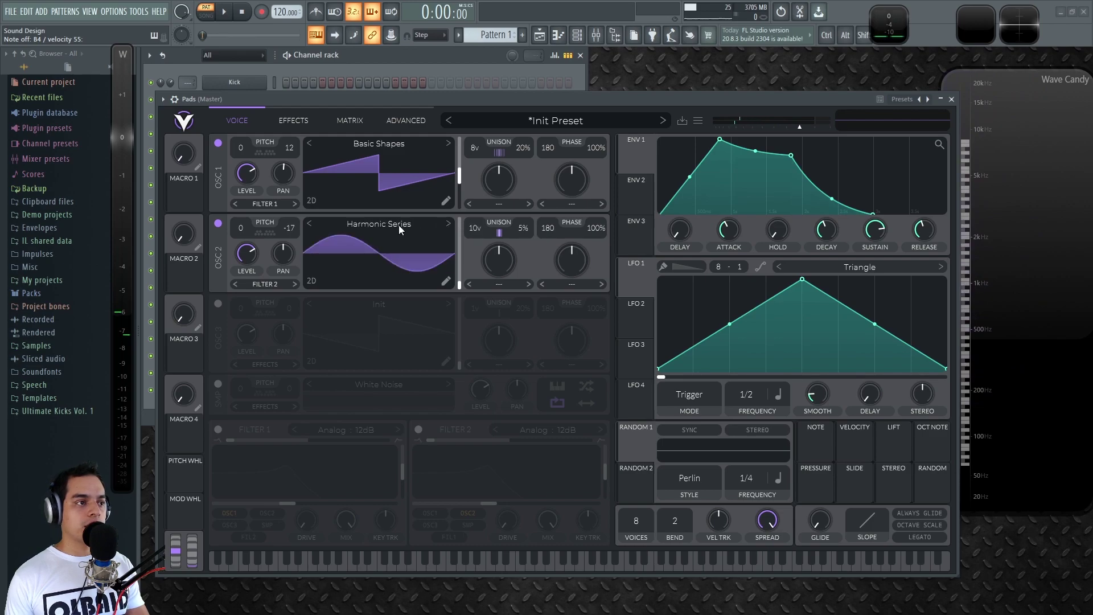
click(394, 224)
click(698, 340)
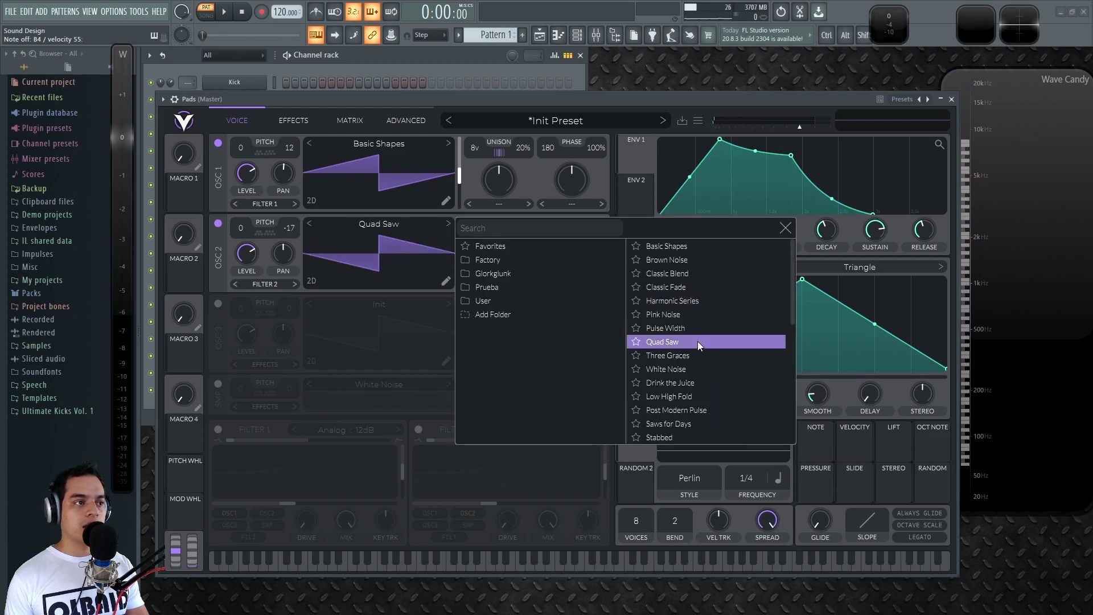
click(699, 371)
click(698, 382)
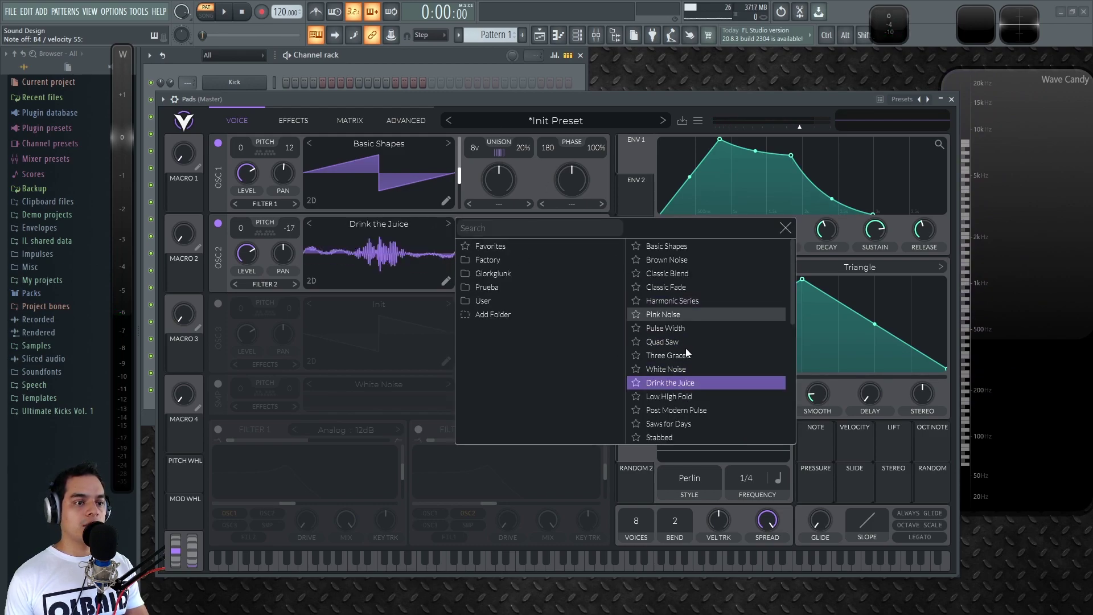
click(686, 395)
click(700, 410)
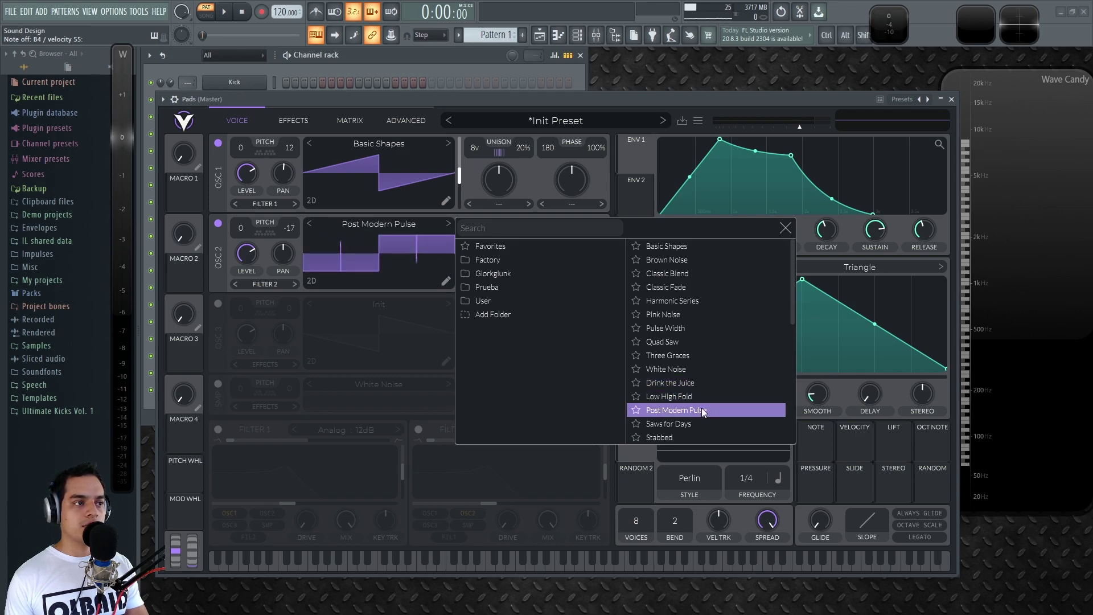
scroll(708, 387, down, 2)
click(698, 398)
click(691, 412)
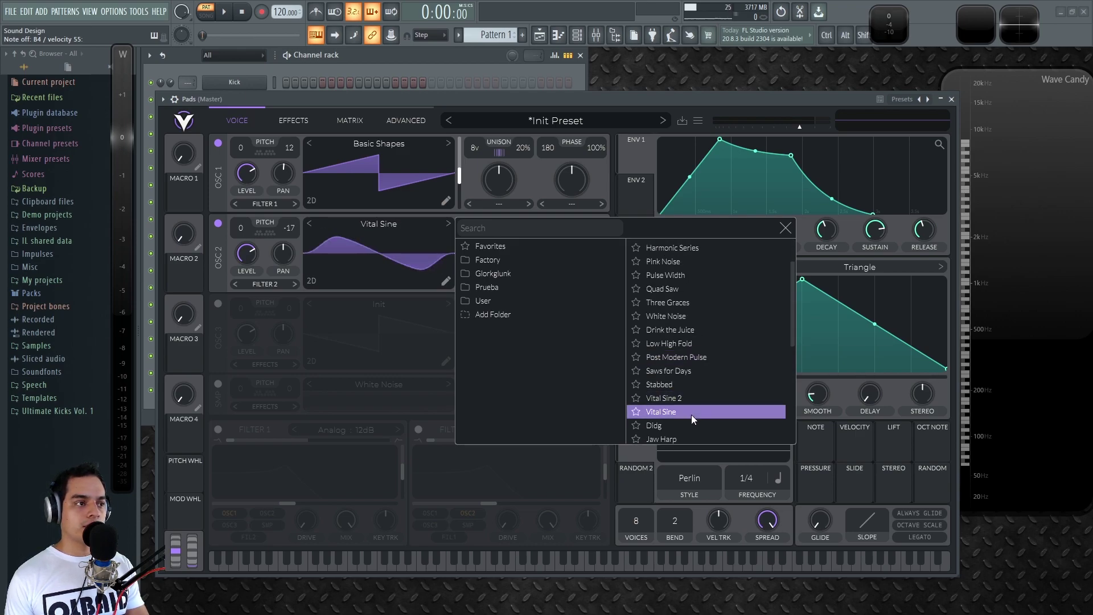
click(790, 228)
Set oscillator 2's unison detune to 12% and its transpose to 36, muting oscillator 1 temporarily to hear it alone
drag(245, 228, 257, 177)
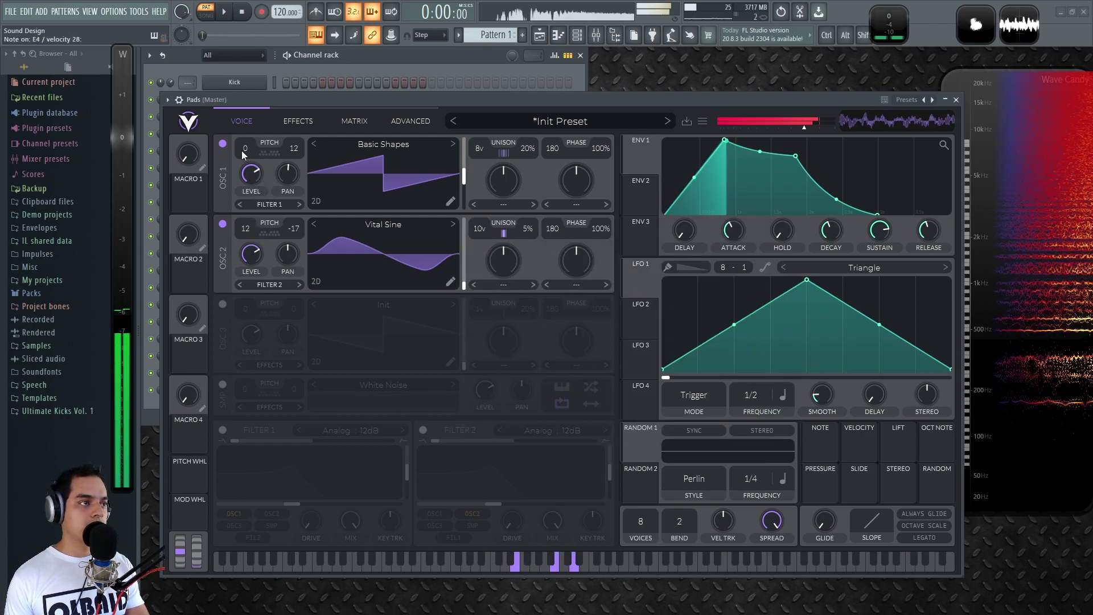
click(222, 144)
drag(248, 231, 267, 171)
mouse_move(527, 229)
mouse_down()
mouse_move(535, 163)
mouse_move(527, 233)
mouse_up()
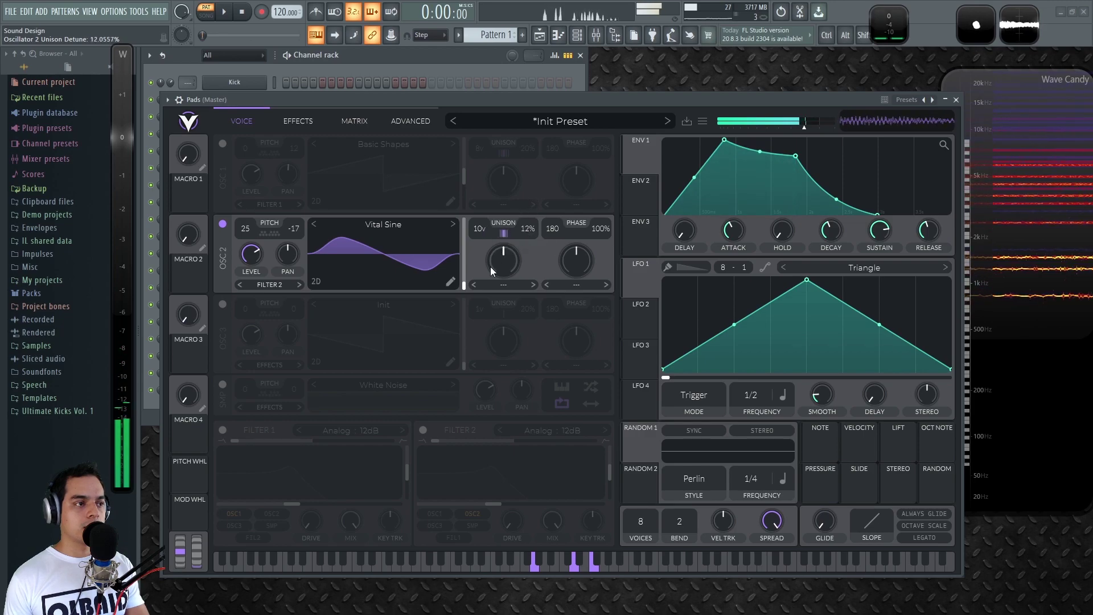
drag(254, 230, 248, 238)
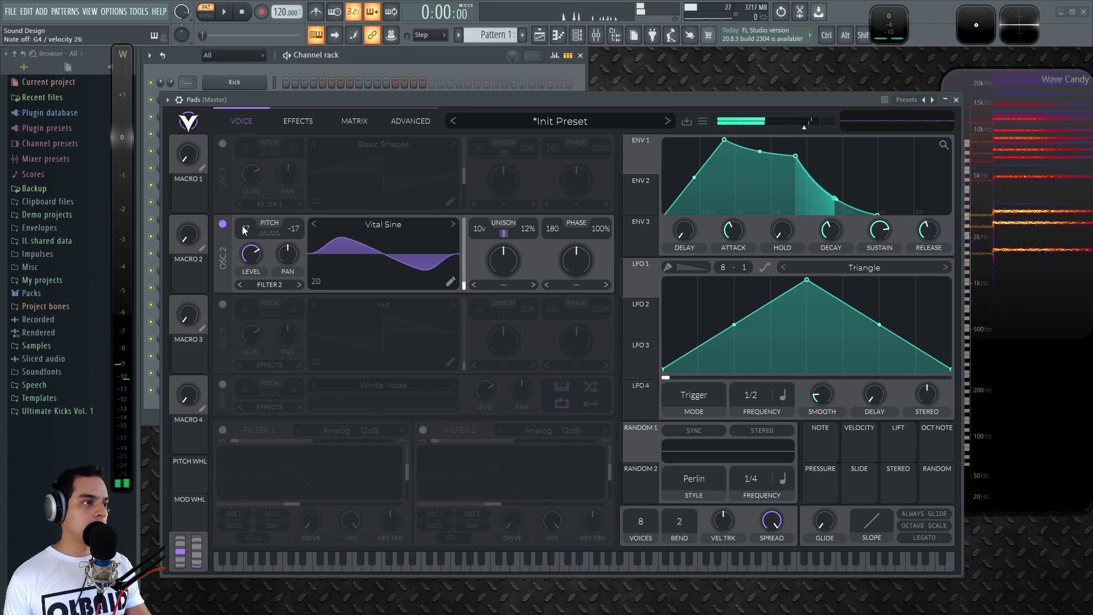
drag(243, 228, 245, 233)
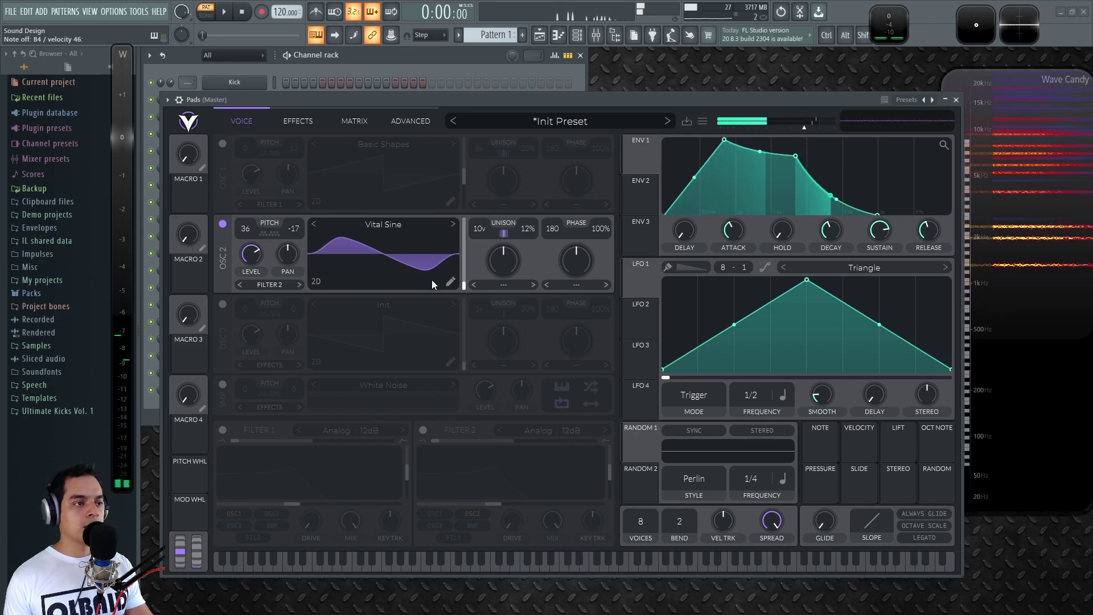
click(226, 145)
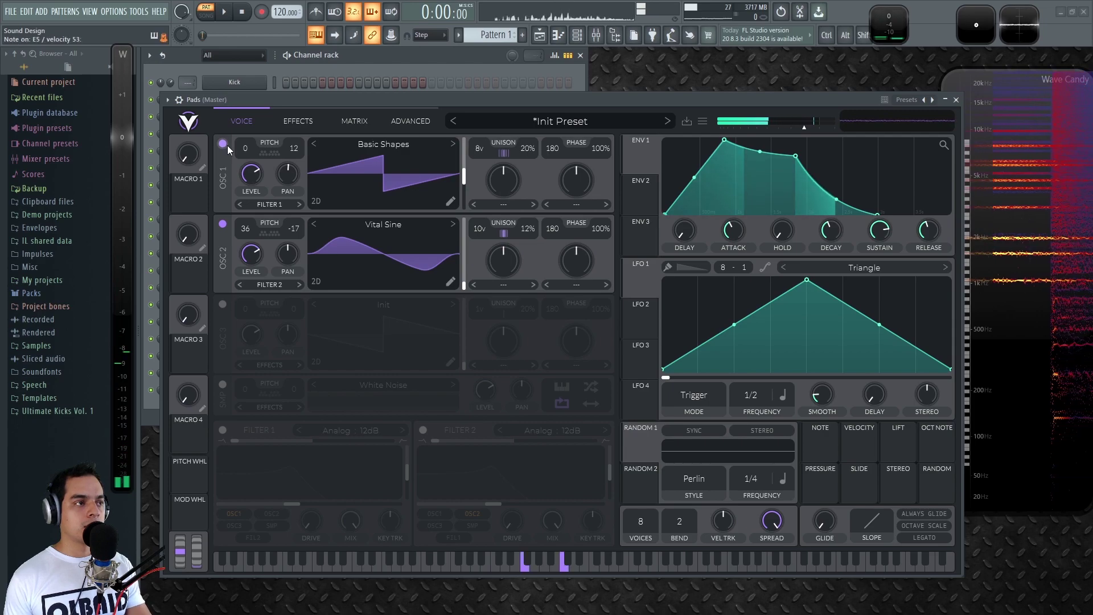
Set oscillator 2's transpose to 24 and lower its level to about 0.277
drag(515, 255, 517, 267)
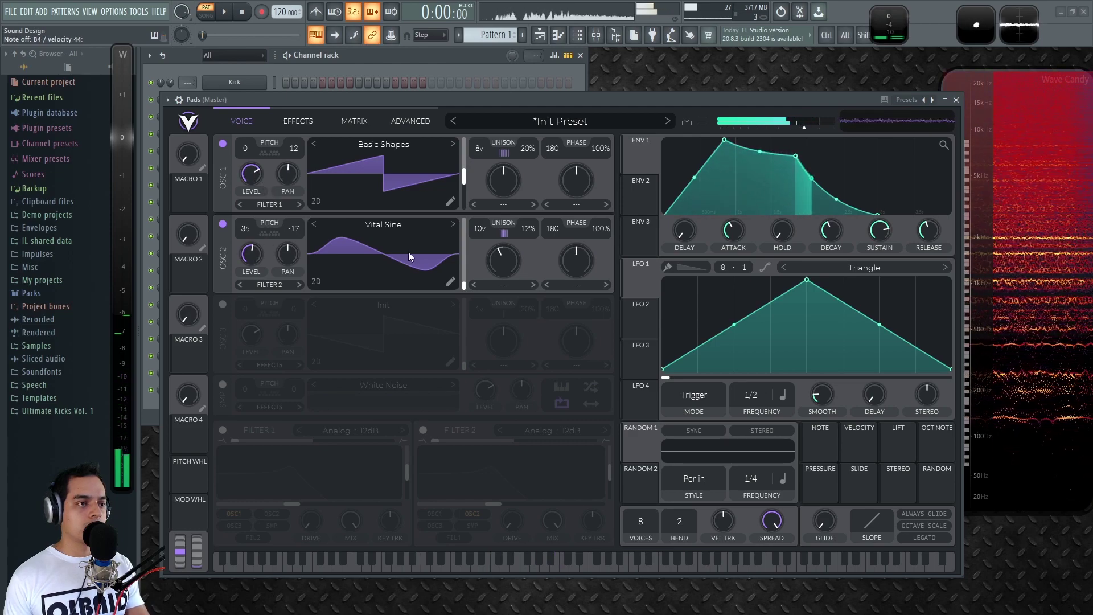
drag(242, 240, 252, 312)
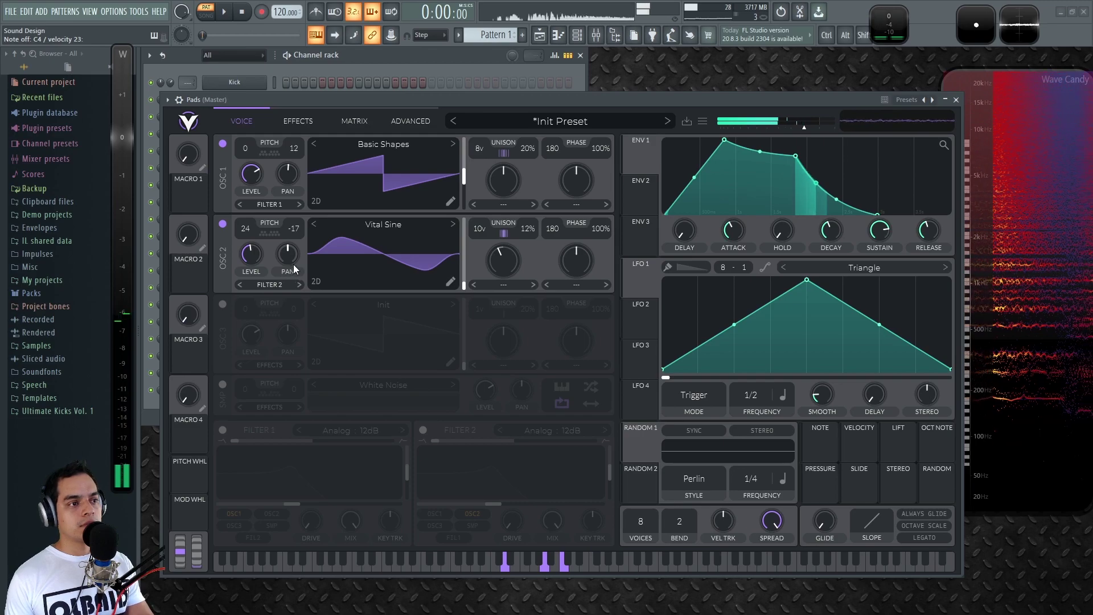
drag(252, 254, 285, 262)
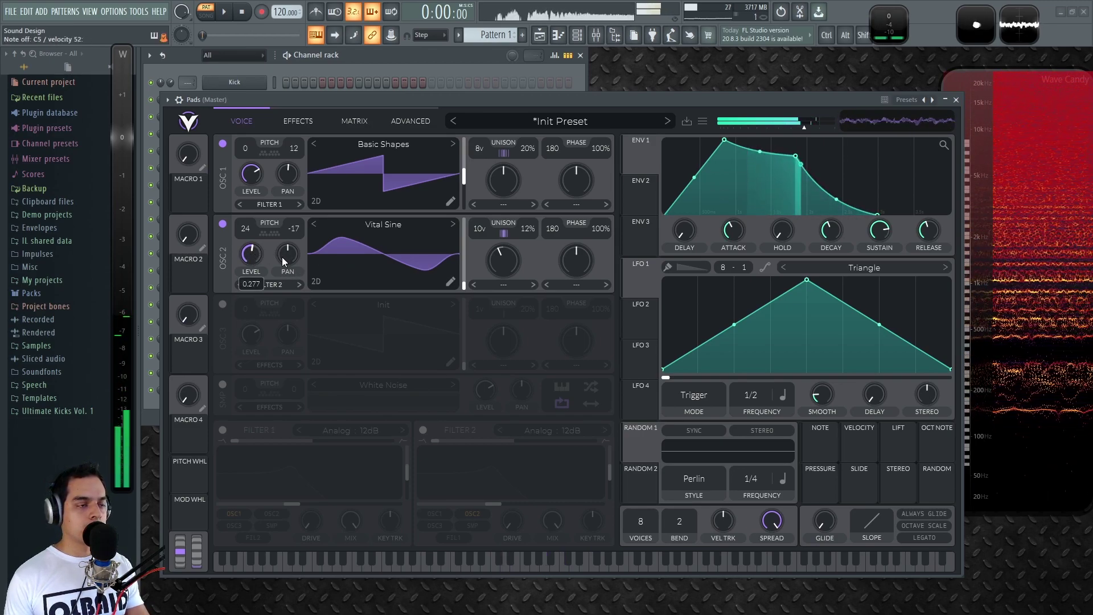
Try FM Osc 2 as oscillator 1's phase distortion type with an amount of 8%
click(585, 203)
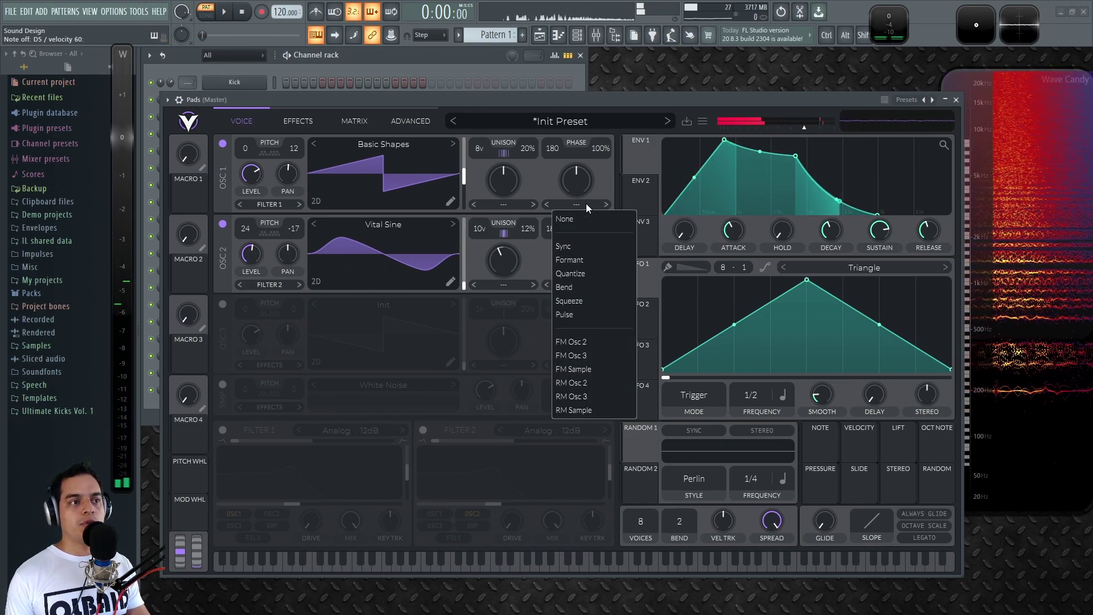
click(601, 340)
drag(575, 178, 570, 202)
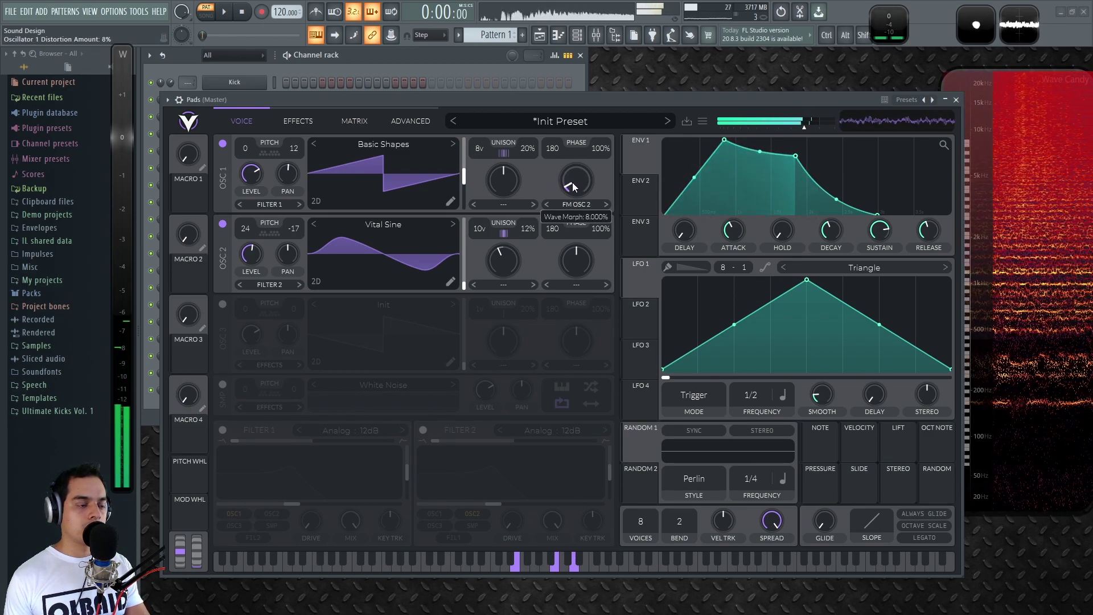
Set oscillator 2's level and transpose to 0 and raise oscillator 1's FM amount to 13%
click(221, 224)
click(221, 223)
drag(251, 253, 282, 472)
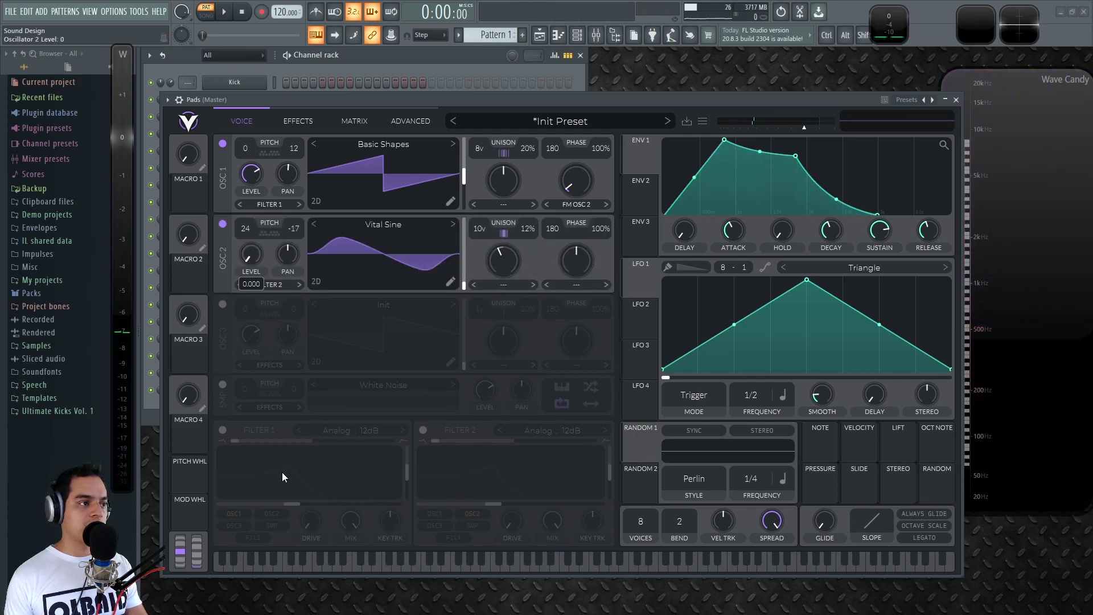
drag(575, 175, 573, 173)
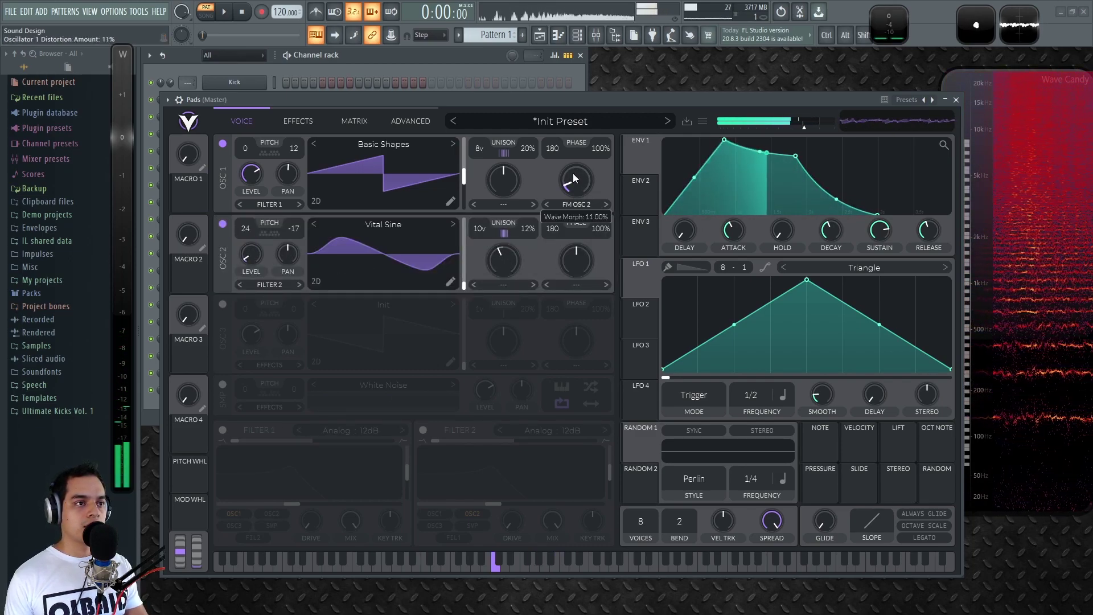
drag(251, 228, 248, 368)
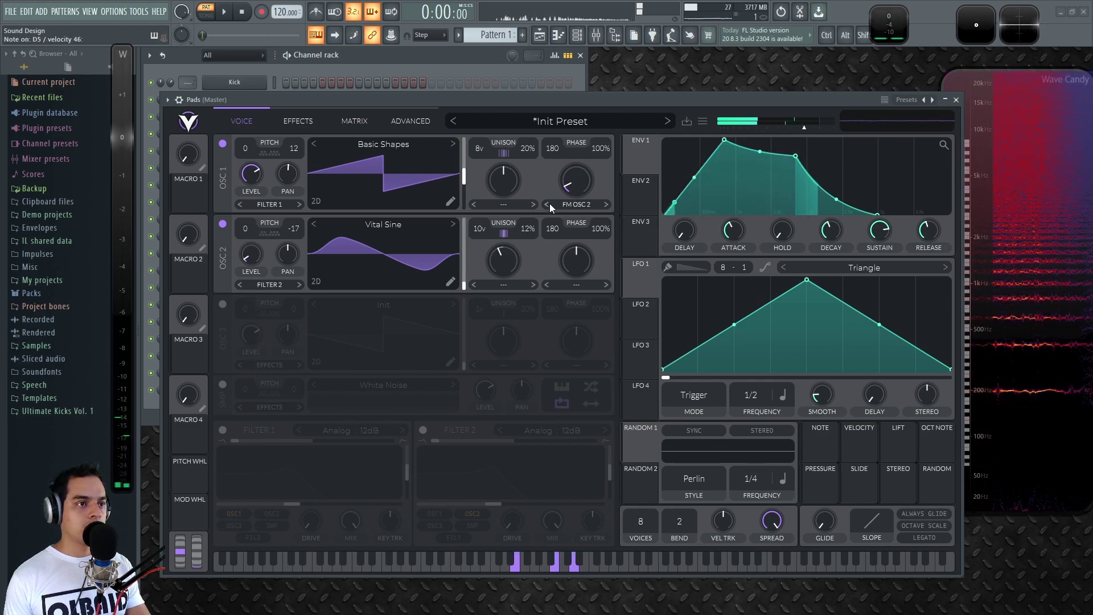
mouse_move(582, 180)
mouse_down()
mouse_move(589, 118)
mouse_move(570, 180)
mouse_move(573, 158)
mouse_move(569, 167)
mouse_up()
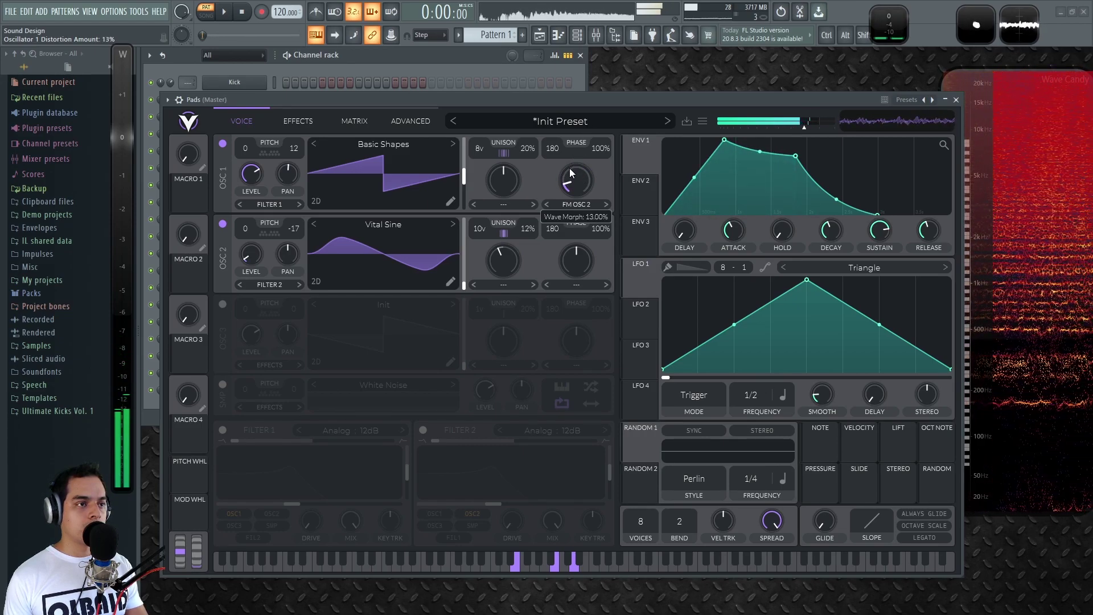
Switch oscillator 1's distortion to RM Osc 2 at 41.5%, and raise oscillator 2's level with its transpose at 24
click(578, 203)
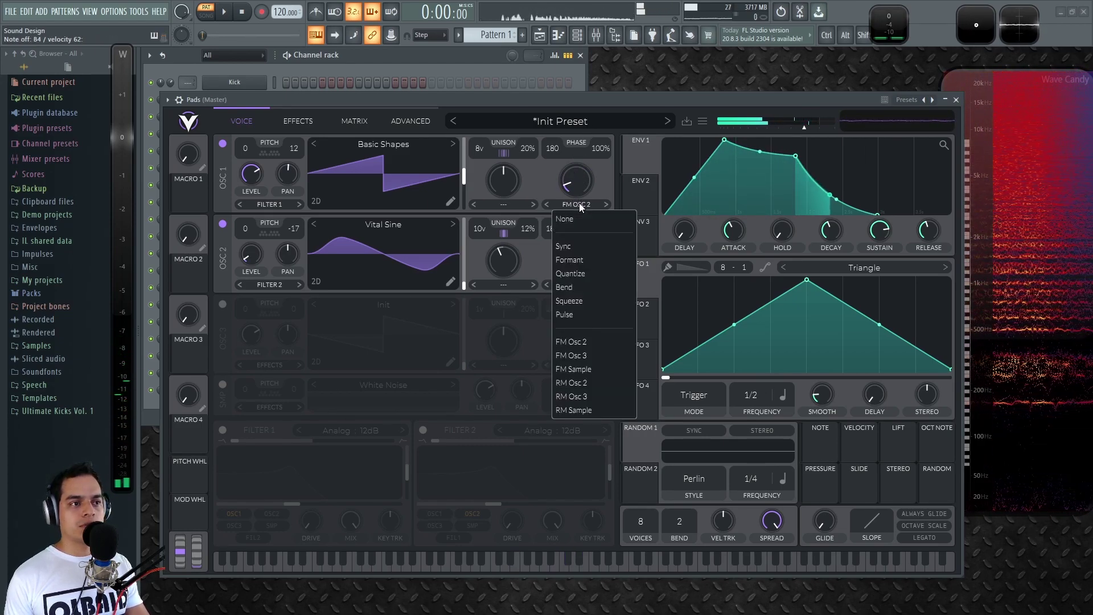
click(595, 383)
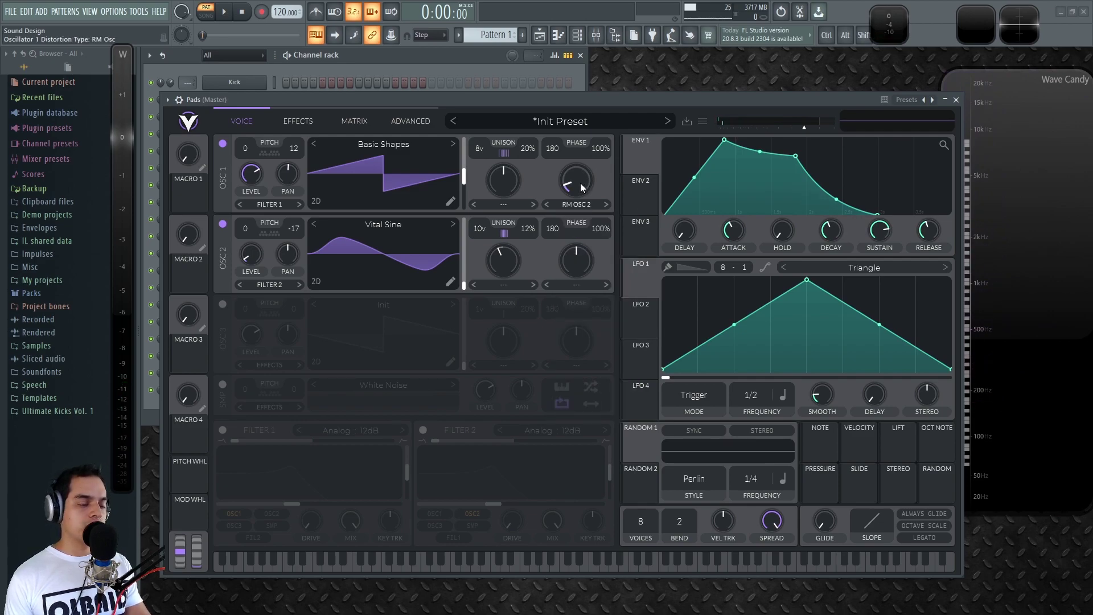
drag(580, 182, 582, 148)
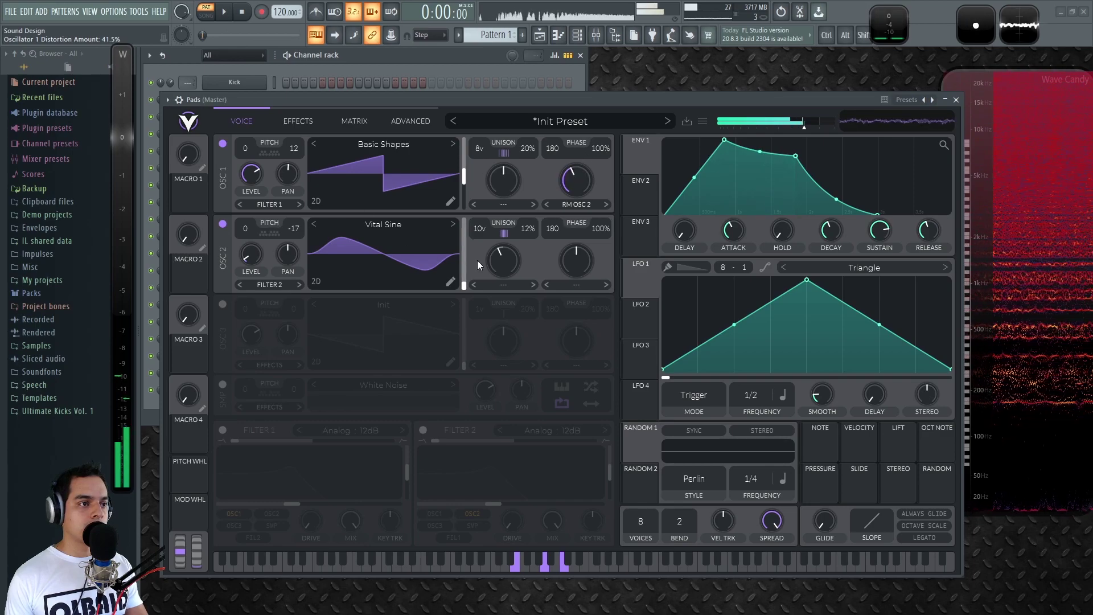
drag(261, 261, 262, 170)
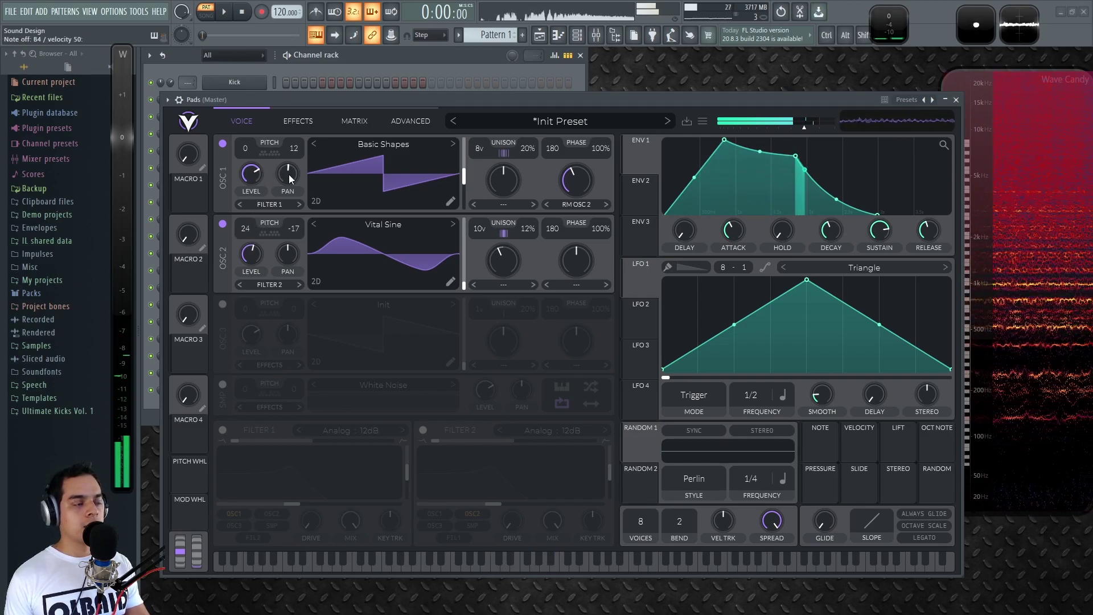
Fine-tune oscillator 1 to 9 and oscillator 2 to -4, and lower oscillator 2's level to about 0.194
drag(302, 229, 298, 223)
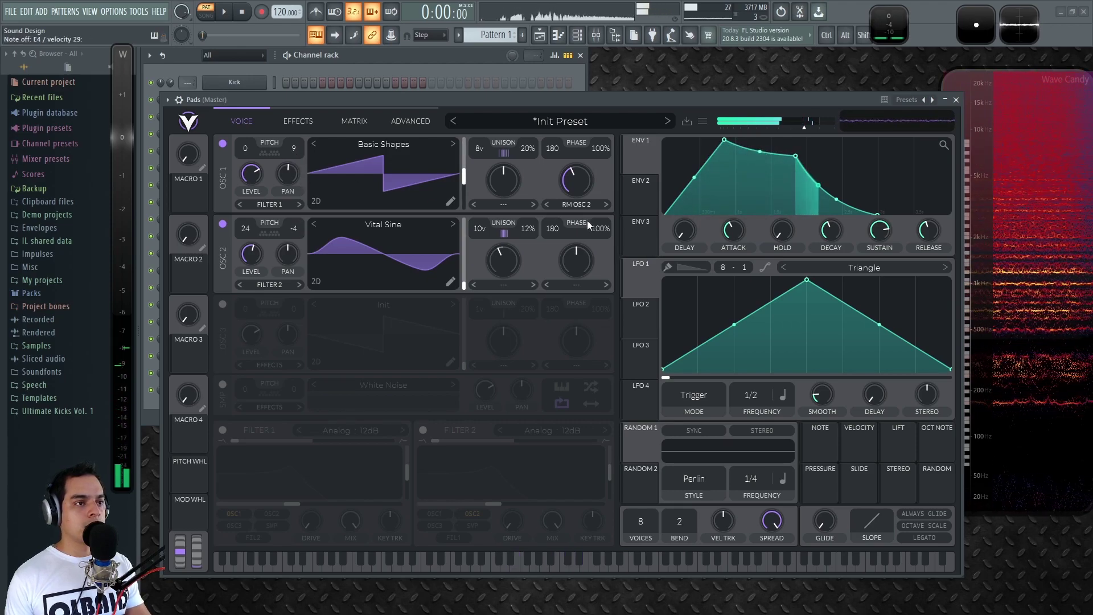
drag(250, 254, 248, 262)
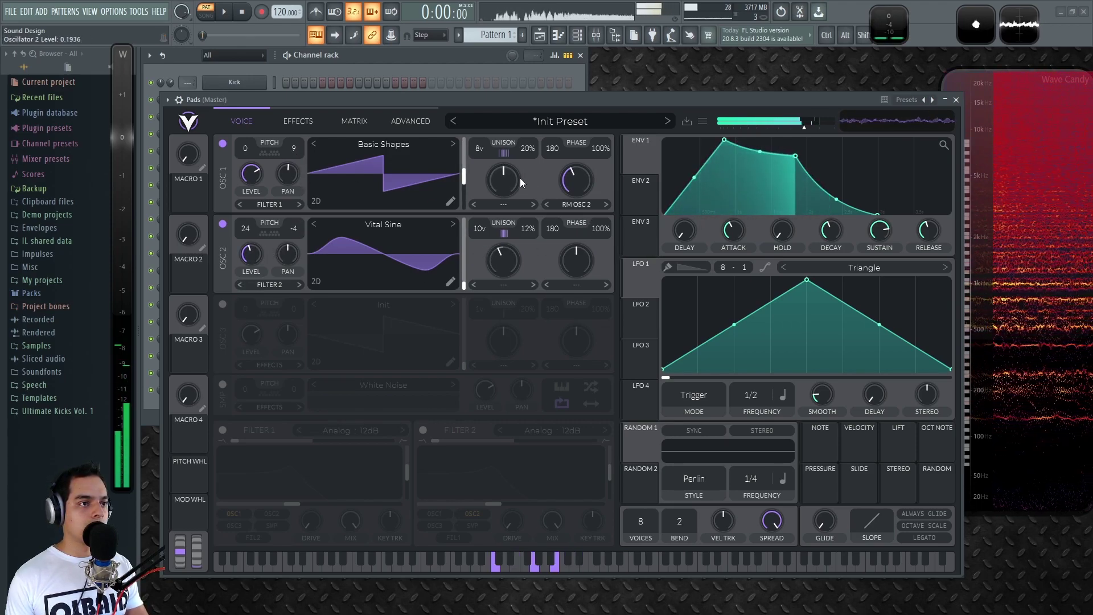
Set oscillator 1's spectral morph to Random Amplitudes with a low amount of about 5%
click(504, 205)
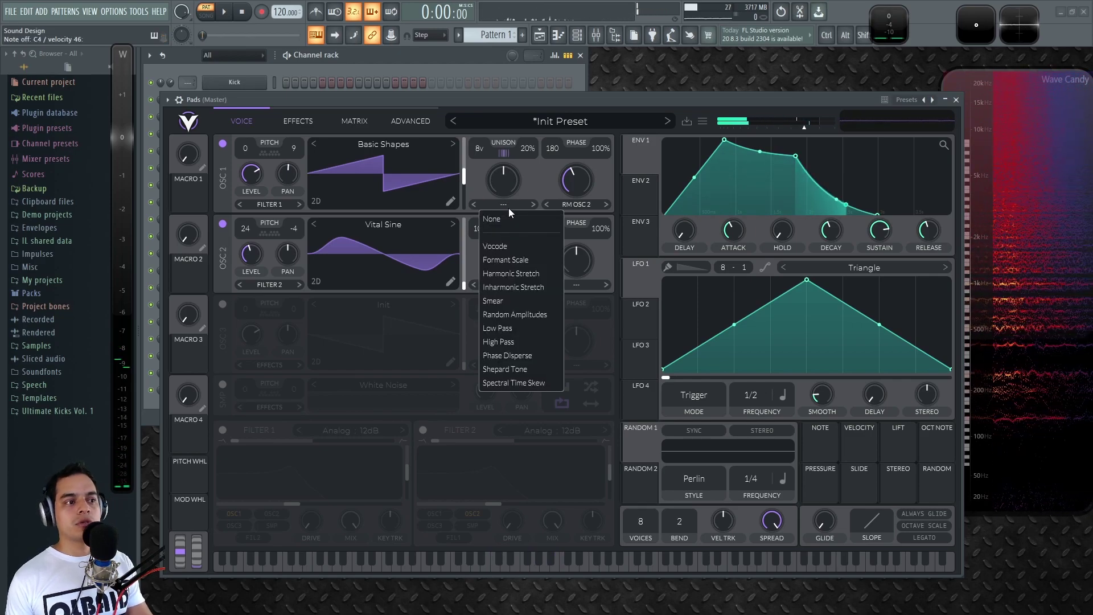
click(527, 314)
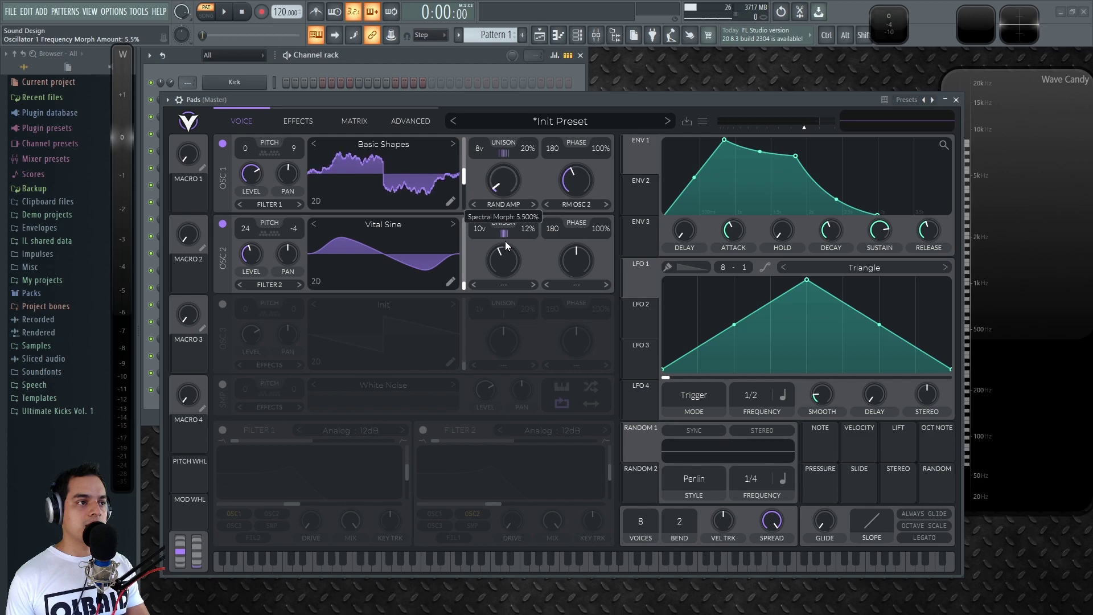
scroll(503, 182, up, 2)
scroll(503, 182, up, 1)
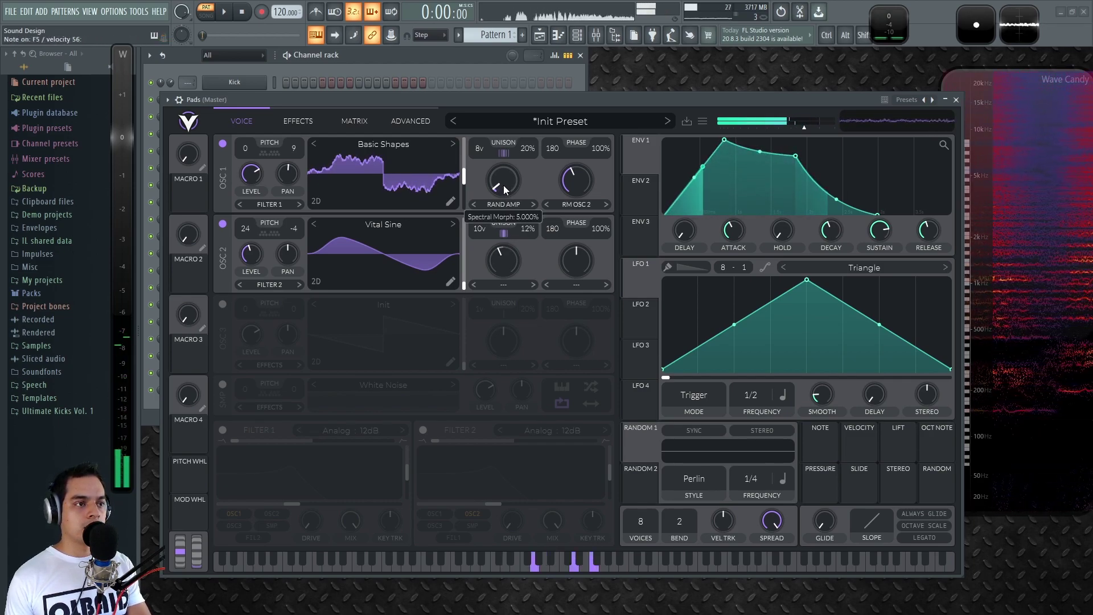
scroll(503, 181, up, 3)
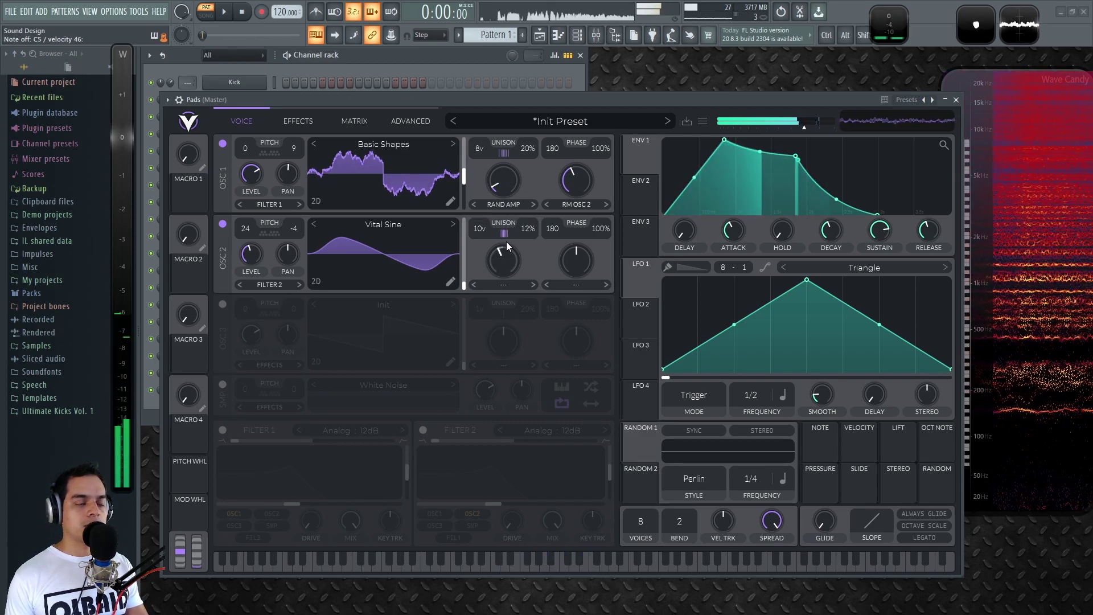
Try Random Amplitudes as oscillator 2's spectral morph with an amount of 6%
click(504, 284)
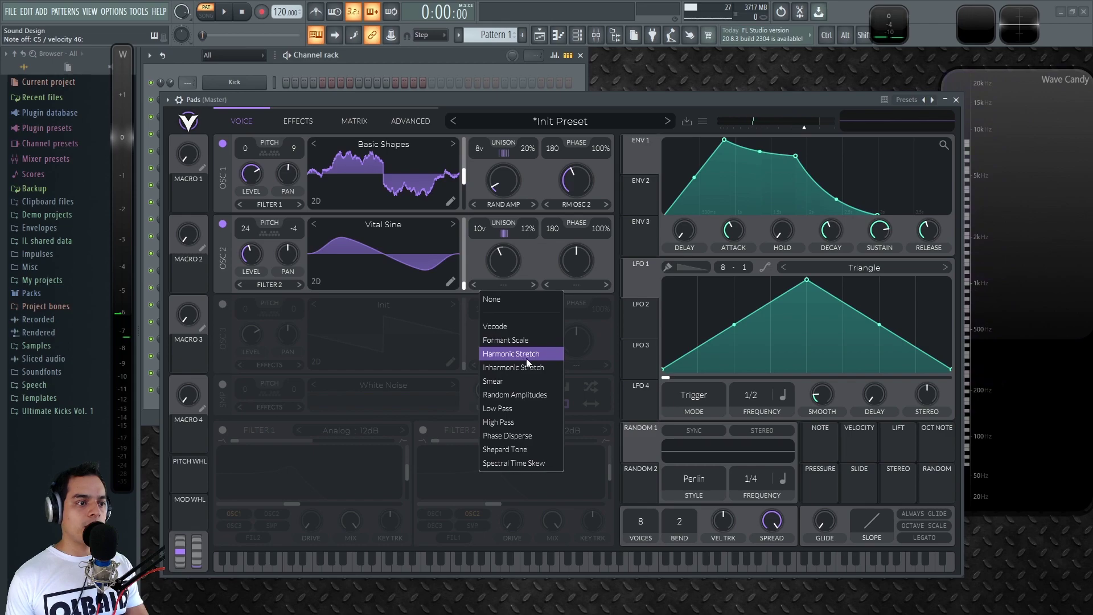
click(532, 396)
drag(497, 275, 504, 301)
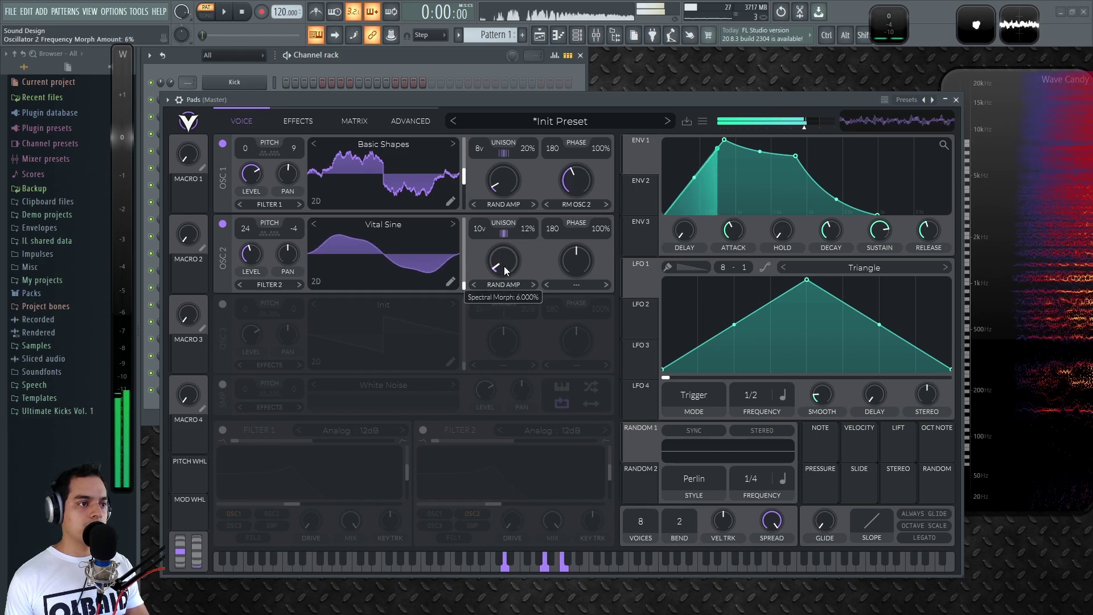
Switch oscillator 2's spectral morph to Inharmonic Stretch and raise its amount well above the midpoint
click(504, 282)
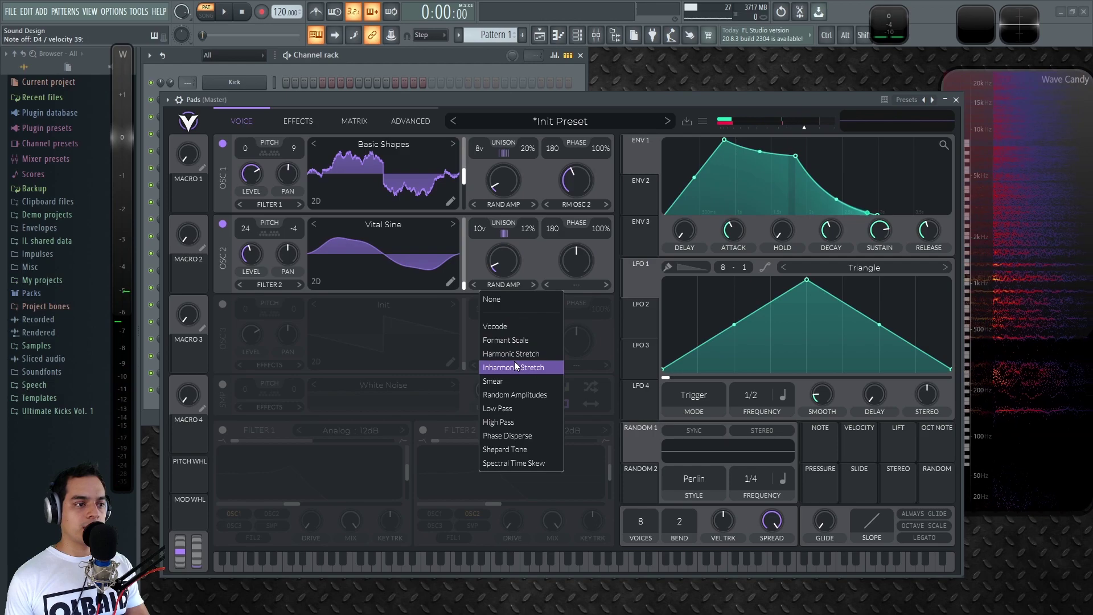
click(514, 364)
drag(517, 268, 514, 174)
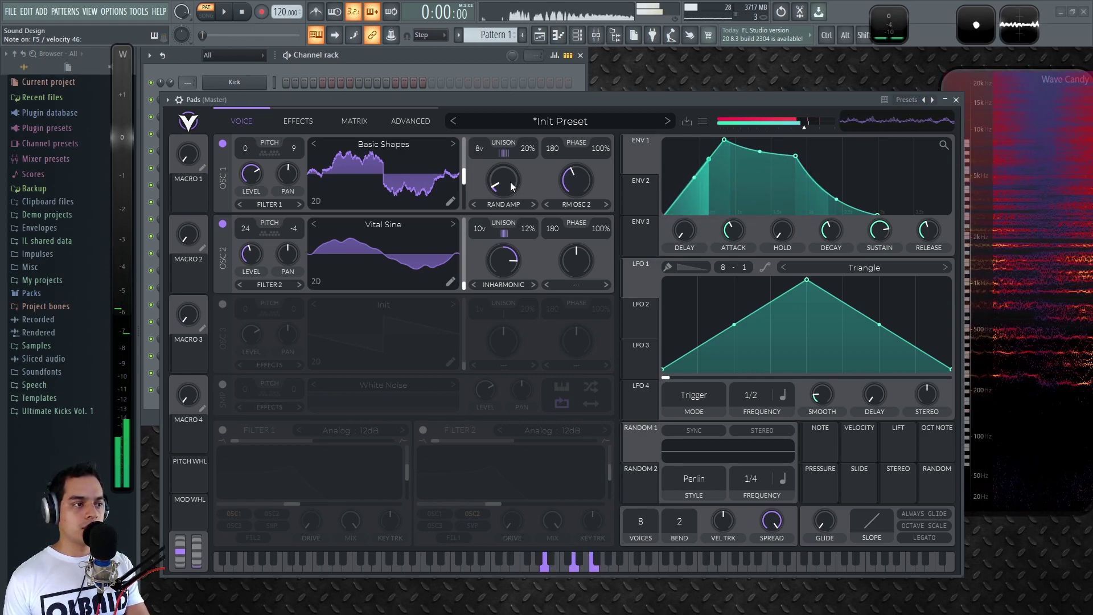
Set oscillator 1's Random Amplitudes amount to 6% and readjust its RM Osc 2 amount to below the midpoint
mouse_move(508, 179)
mouse_down()
mouse_move(500, 186)
mouse_move(512, 150)
mouse_move(506, 176)
mouse_up()
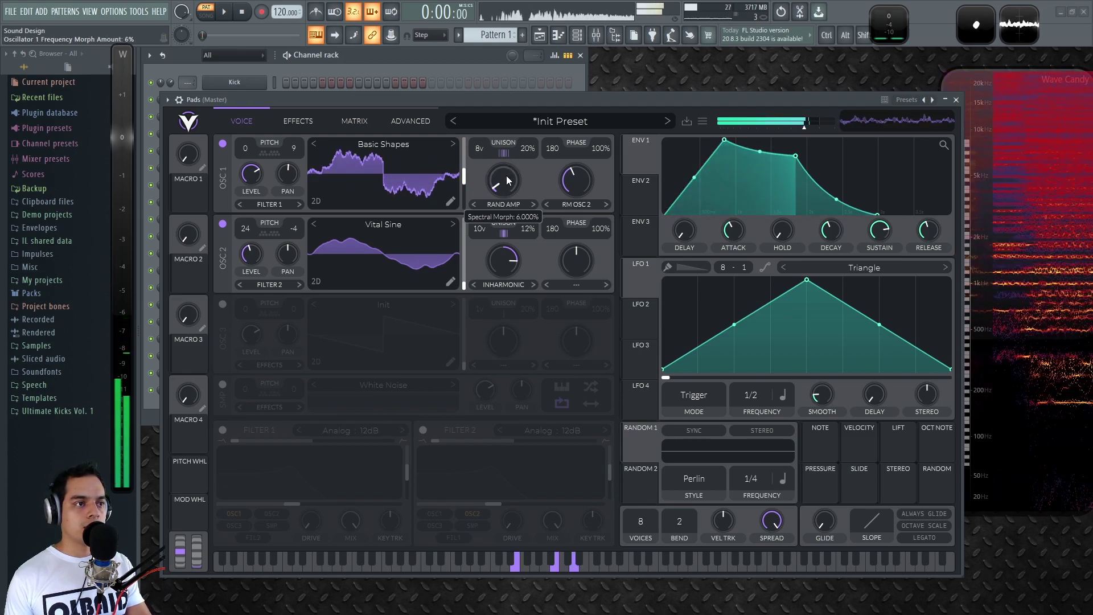
drag(578, 183, 571, 262)
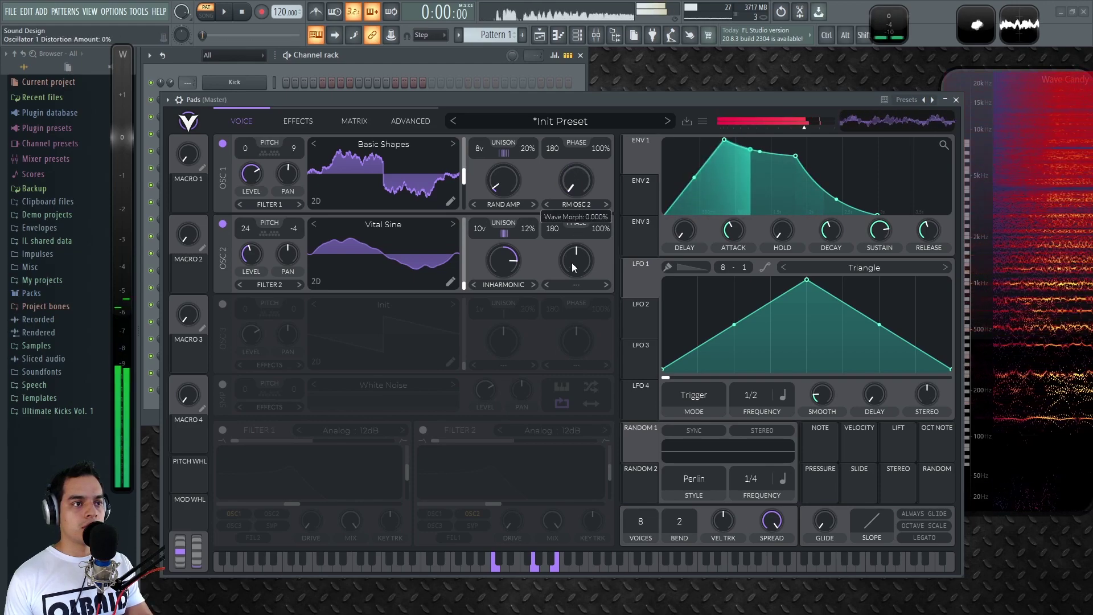
drag(565, 180, 574, 154)
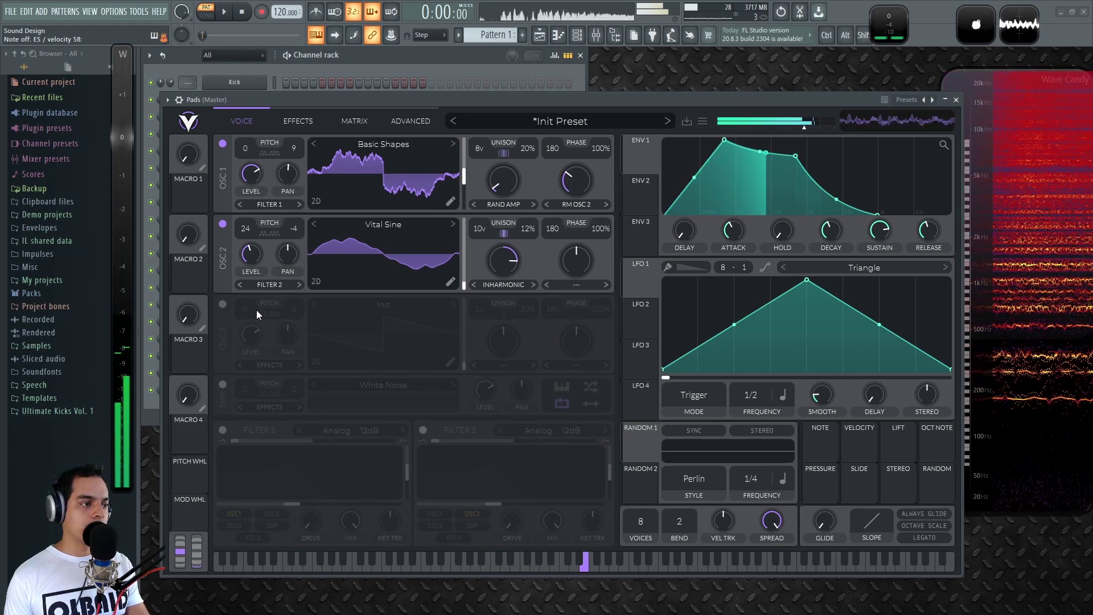
Enable Filter 1 with reduced resonance and a slightly lower cutoff, and assign Envelope 2 to the cutoff
click(222, 430)
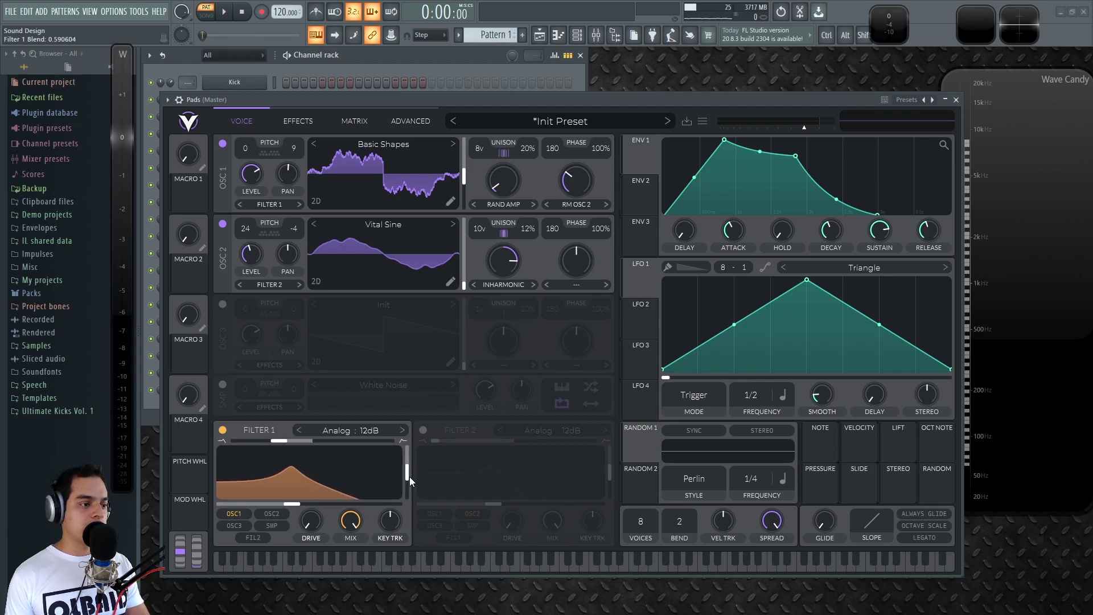
mouse_move(291, 504)
mouse_down()
mouse_move(367, 504)
mouse_move(288, 502)
mouse_up()
drag(641, 191, 288, 505)
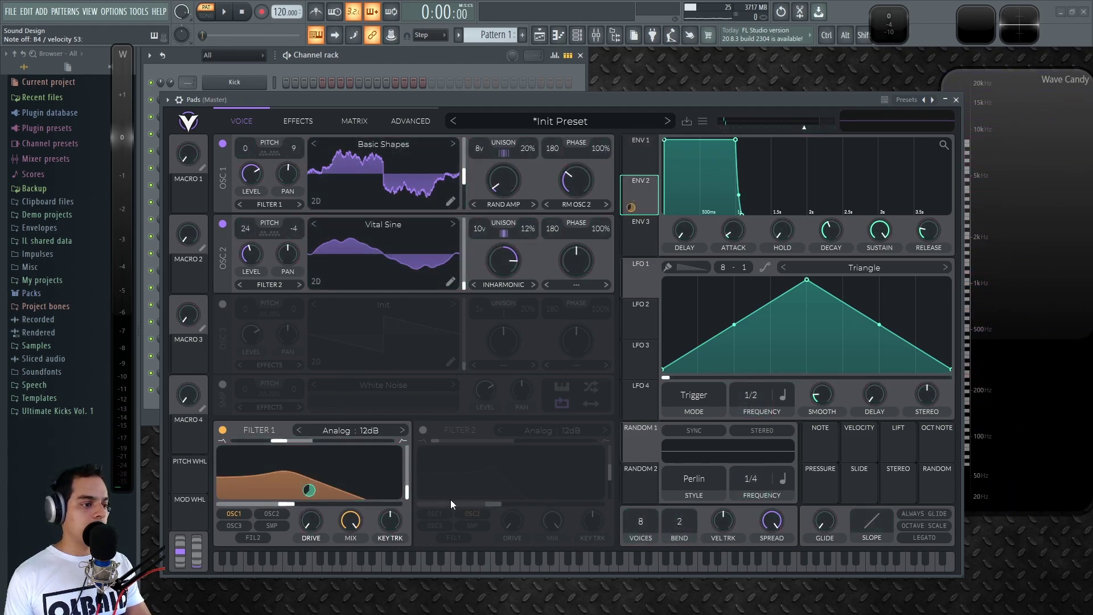
Shape Envelope 2 with longer attack and decay, lower sustain and a release of about 2 s, and adjust its filter cutoff modulation amount
drag(736, 234, 750, 200)
drag(831, 229, 934, 211)
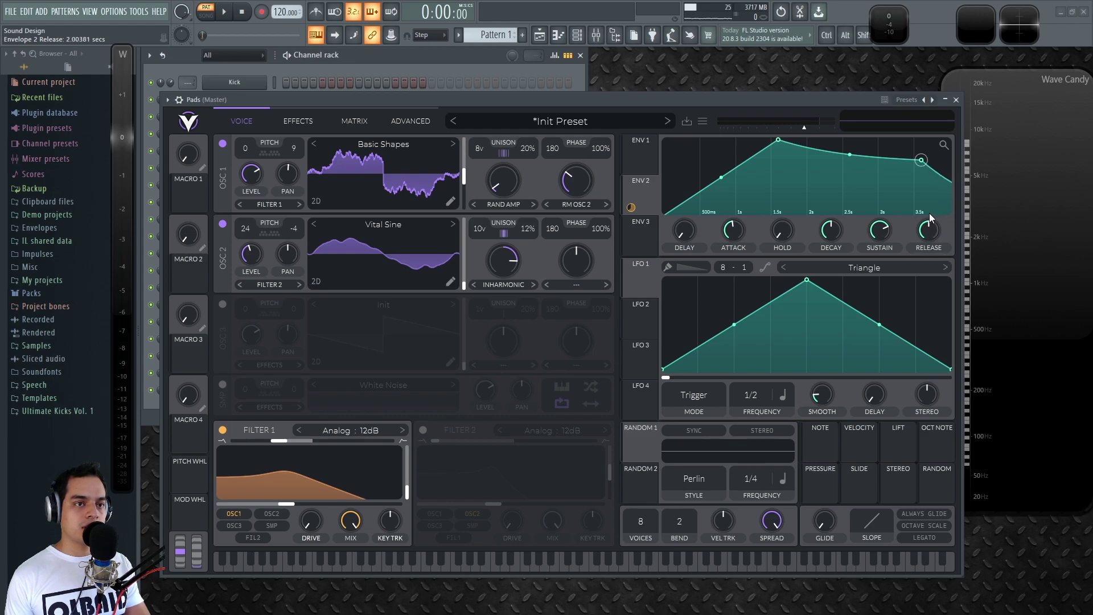
drag(942, 144, 943, 168)
drag(868, 233, 832, 222)
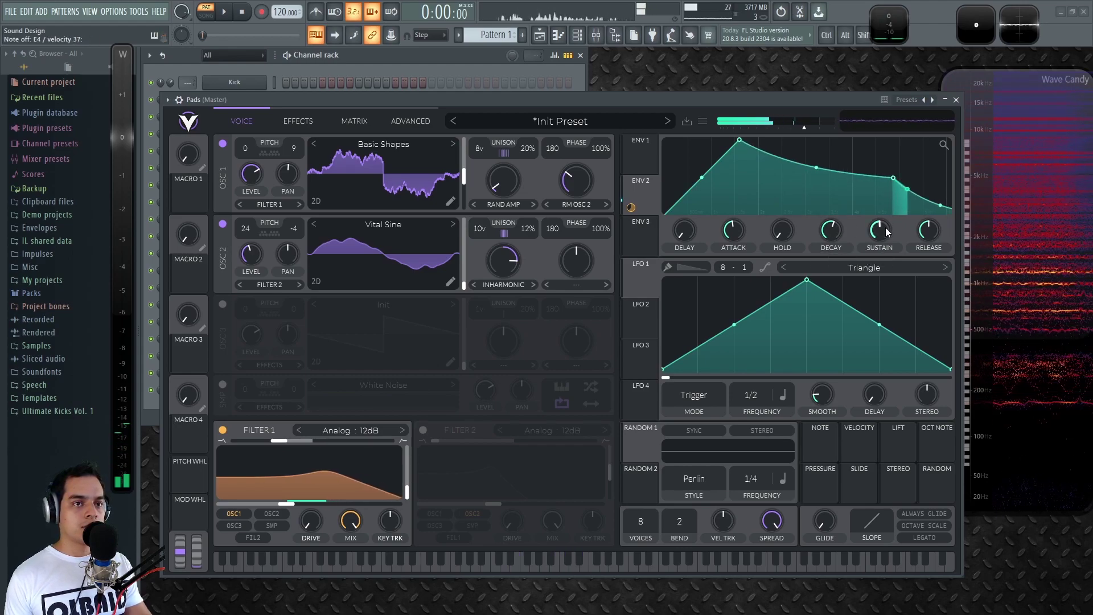
mouse_move(331, 502)
drag(309, 490, 309, 486)
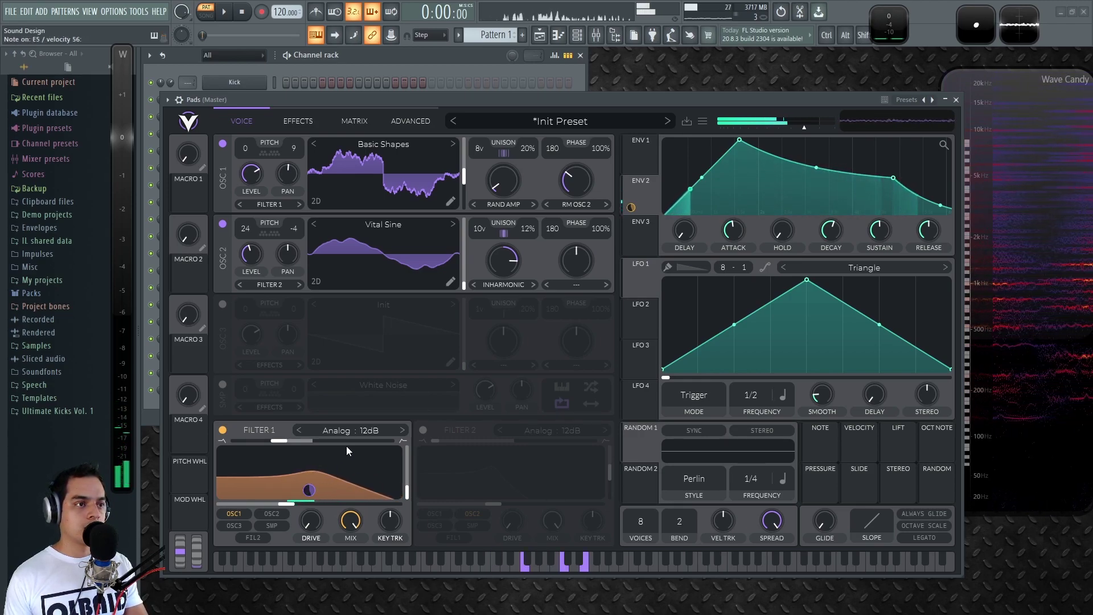
Lower oscillator 2's Inharmonic Stretch amount and reduce oscillator 1's Random Amplitudes amount to 3.5%
drag(502, 264, 508, 286)
drag(507, 186, 509, 188)
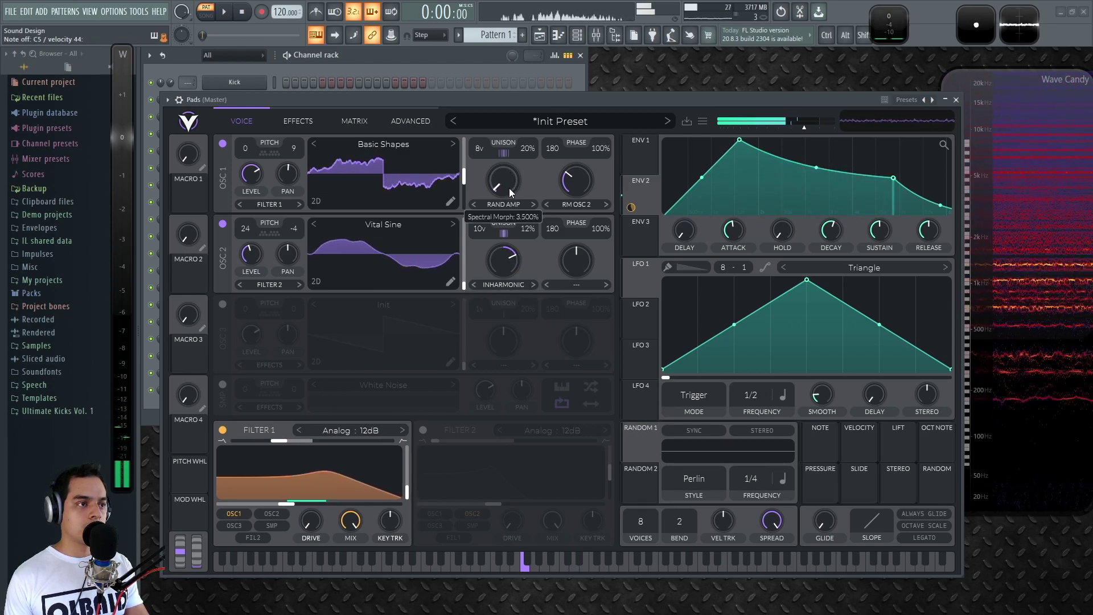
Modulate oscillator 2's wave frame with LFO 1 at an amount of about 5.12, with the LFO in Sync mode at 8/1
mouse_move(464, 283)
mouse_down()
mouse_move(476, 206)
mouse_move(461, 294)
mouse_move(466, 282)
mouse_up()
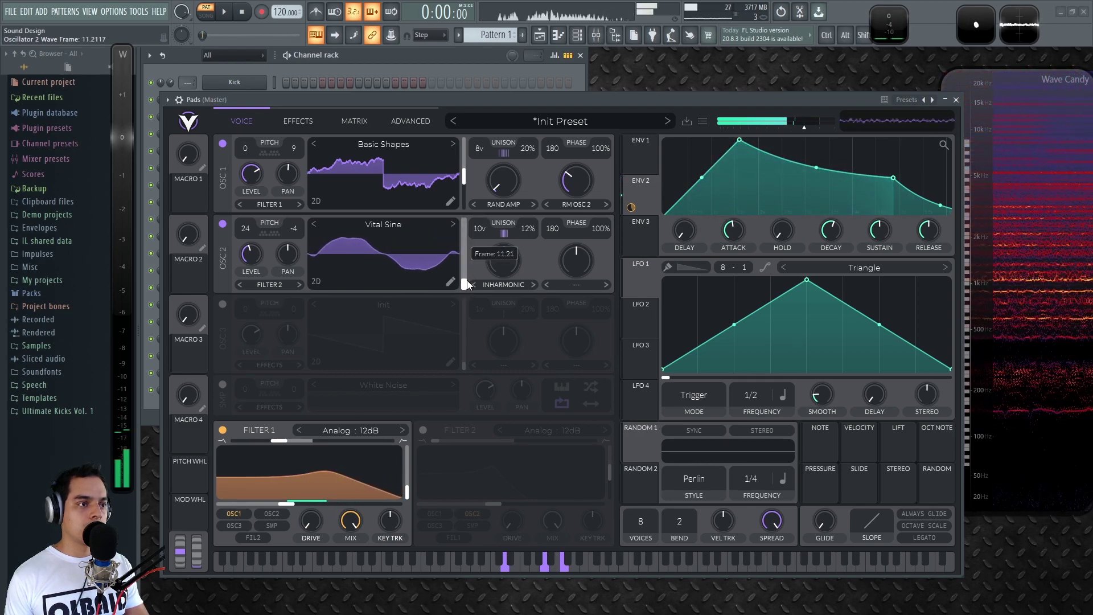
drag(631, 290, 453, 256)
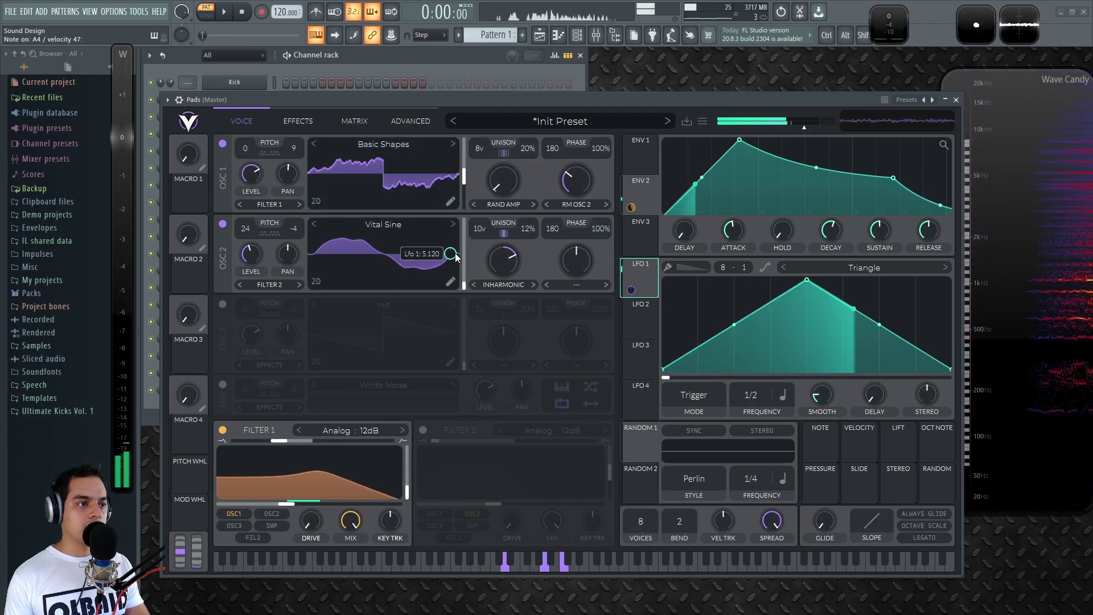
drag(750, 395, 740, 462)
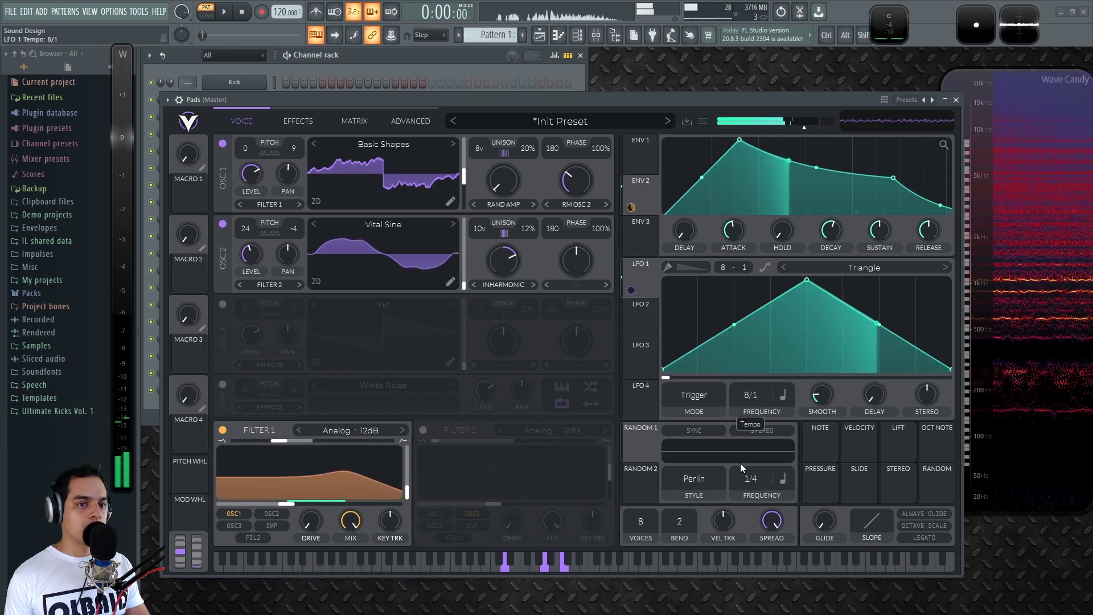
click(700, 399)
click(684, 438)
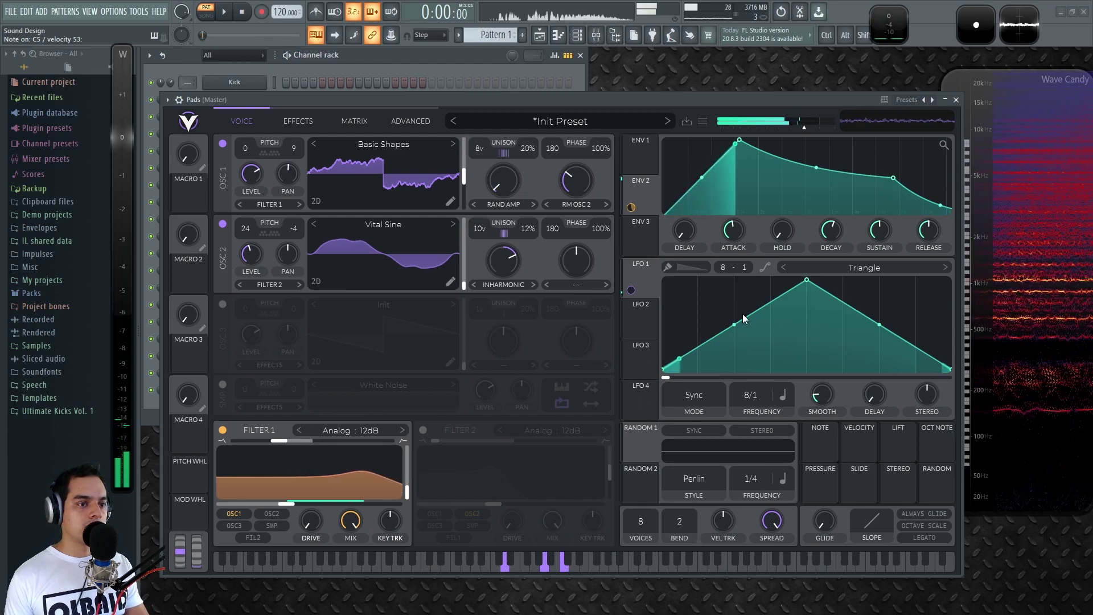
mouse_move(450, 254)
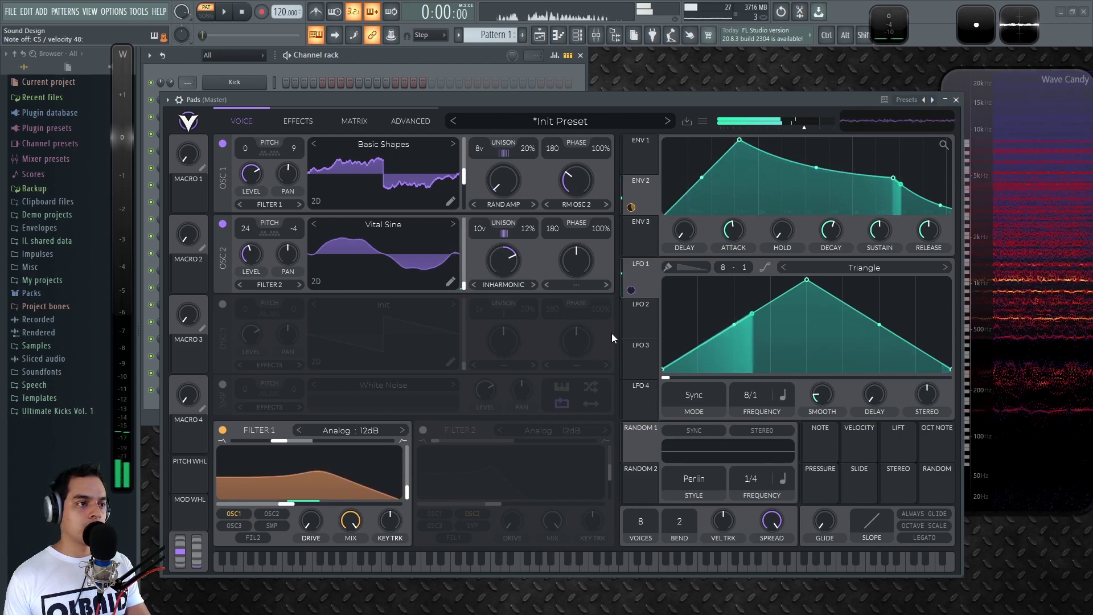
Lower oscillator 2's level, raise oscillator 1's level slightly, and set LFO 1's frequency to 4/1
drag(247, 251, 248, 258)
drag(250, 173, 262, 168)
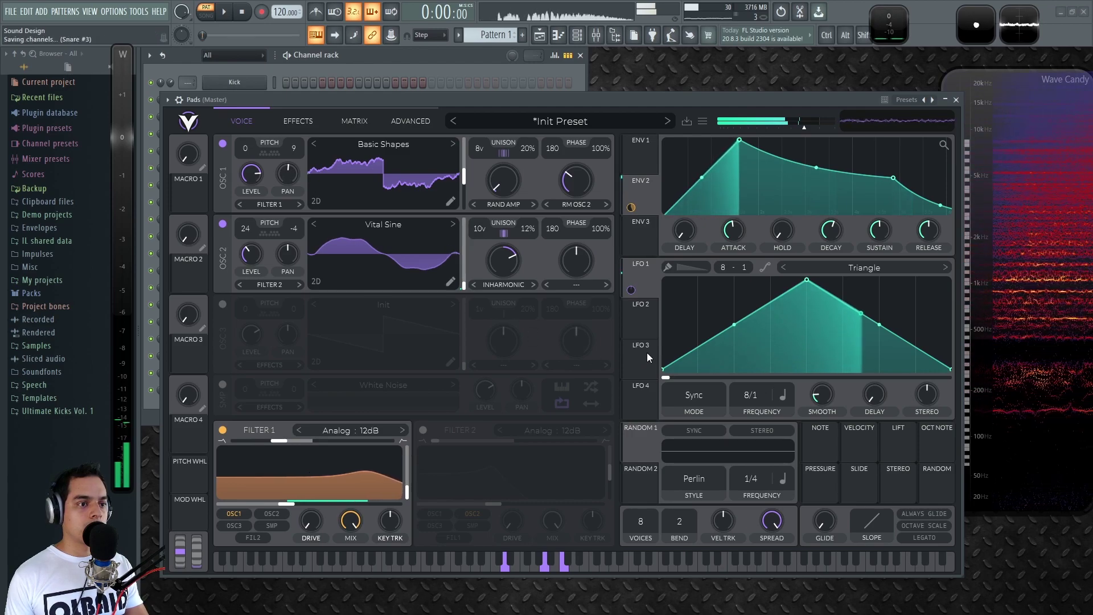
drag(764, 395, 759, 378)
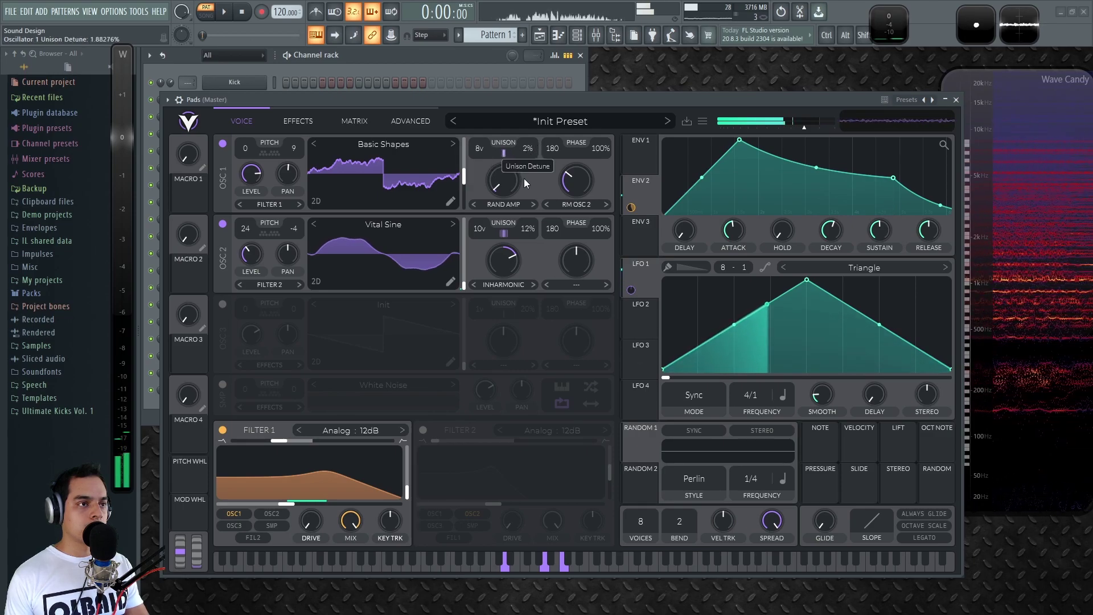
Set unison detune to 14% on oscillator 1 and 17% on oscillator 2, and Envelope 1's release to about 1.435 s
drag(537, 121, 529, 156)
drag(527, 230, 531, 224)
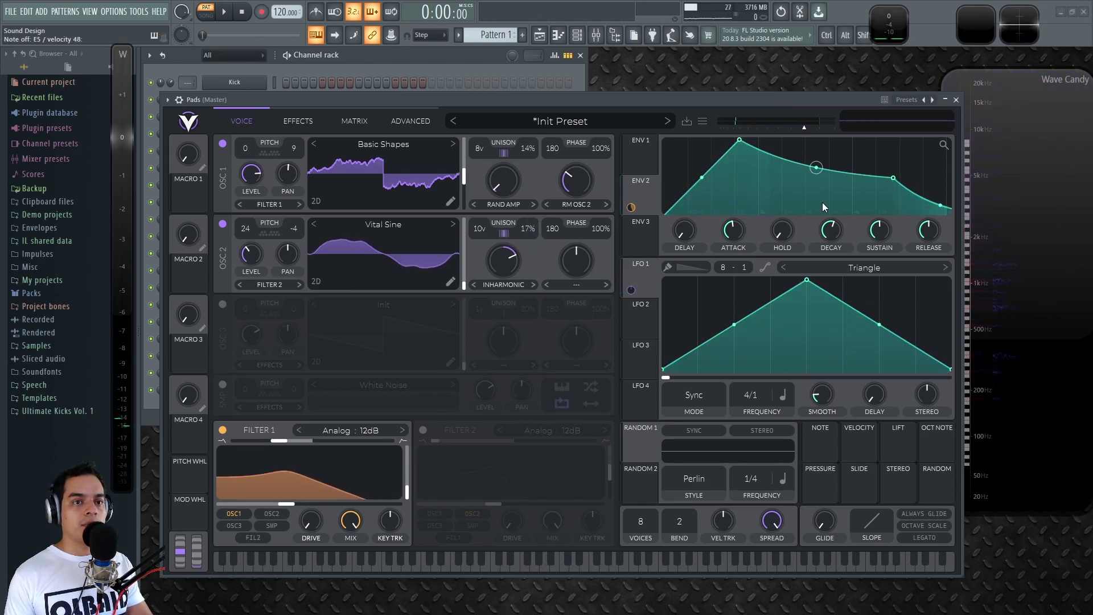
drag(647, 158, 934, 233)
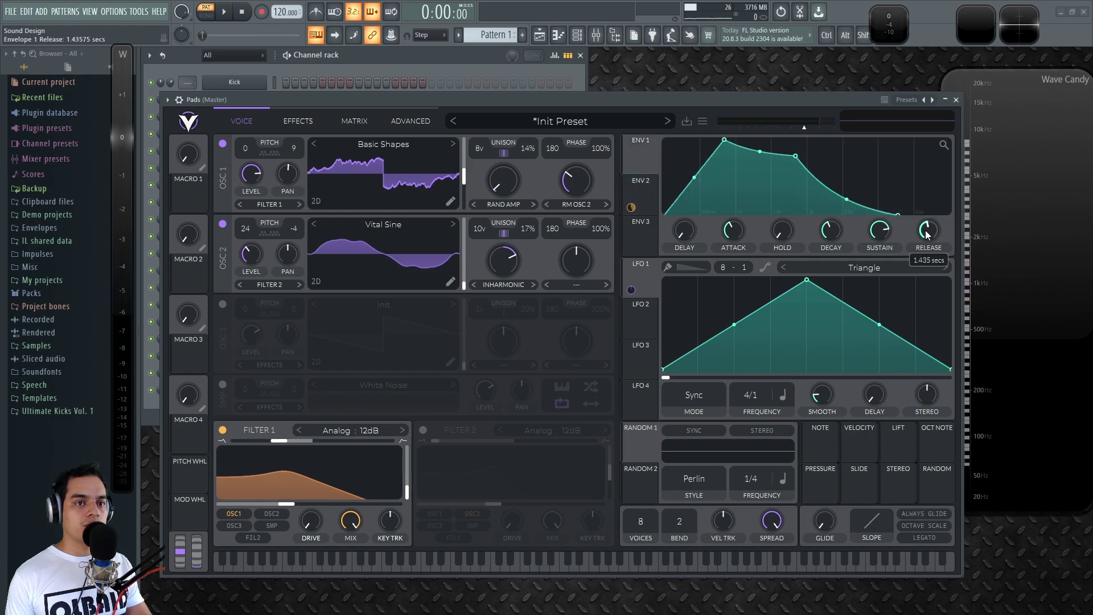
Add a 16-voice chorus effect with full depth, a higher filter cutoff, reduced filter spread and increased feedback
click(302, 119)
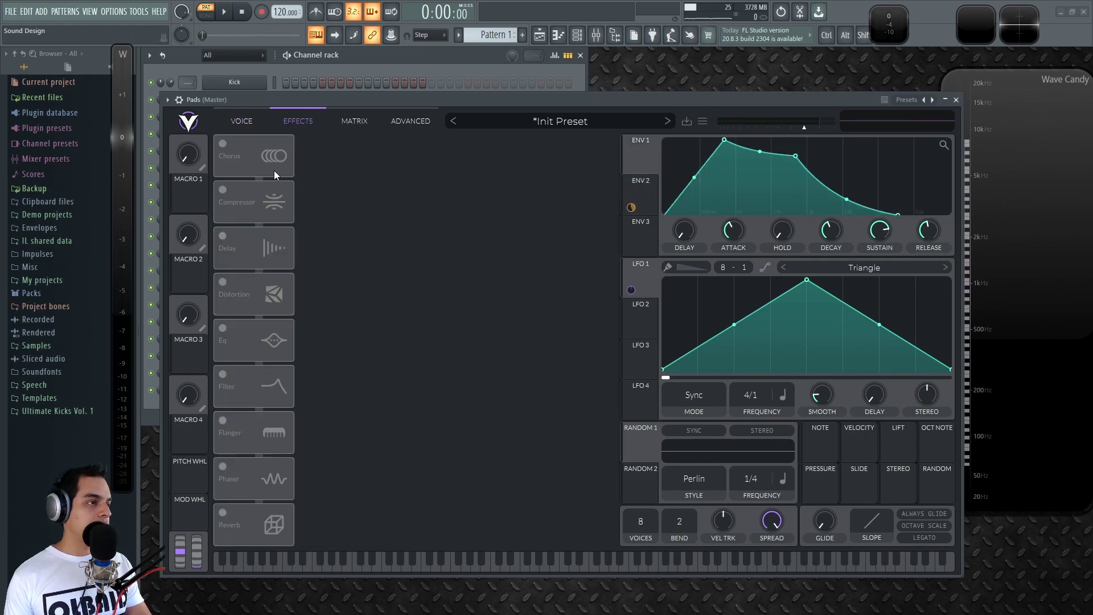
click(222, 150)
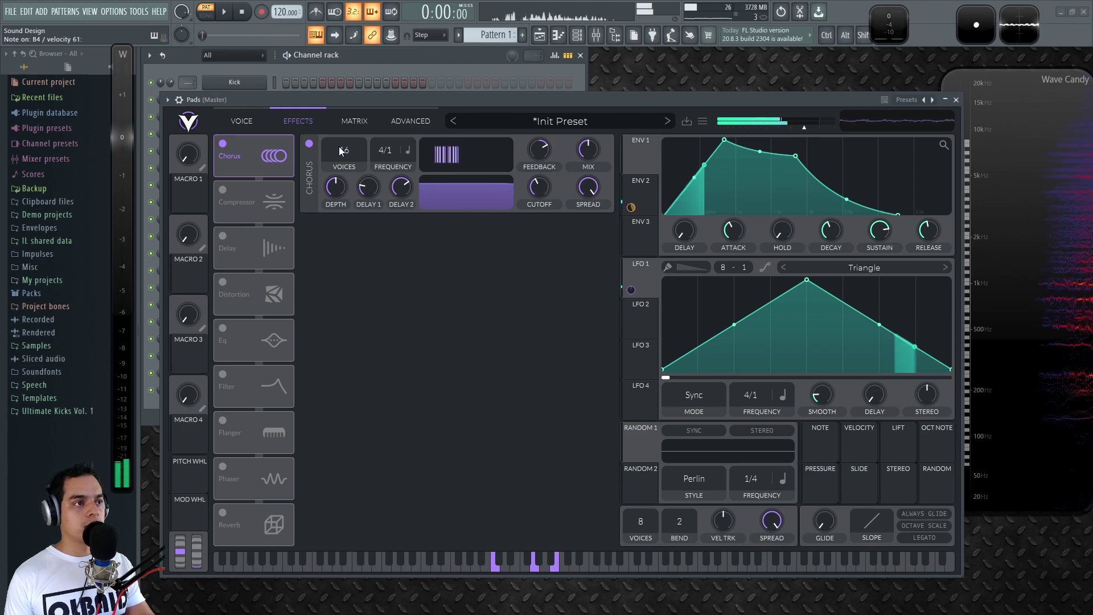
drag(337, 186, 369, 148)
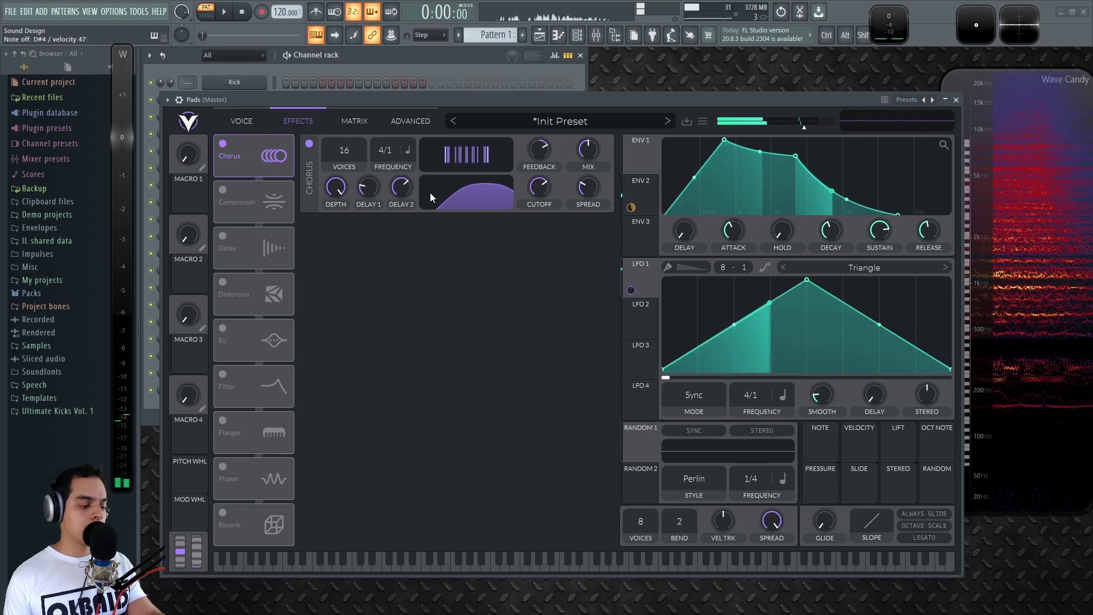
drag(539, 149, 563, 110)
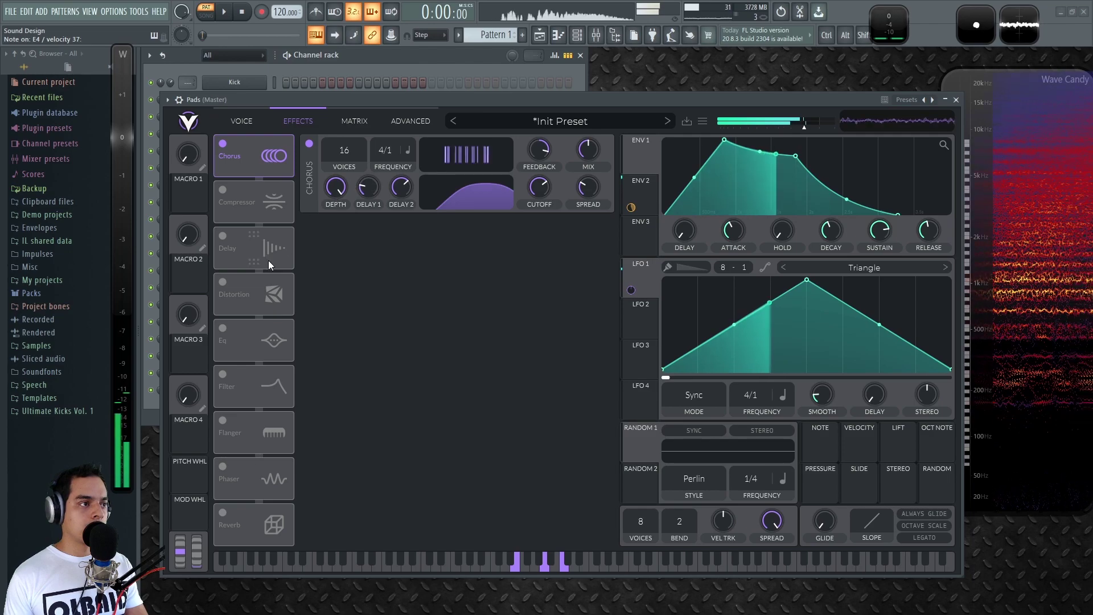
Enable the delay and reverb effects, and set the delay mode to Ping Pong
click(223, 235)
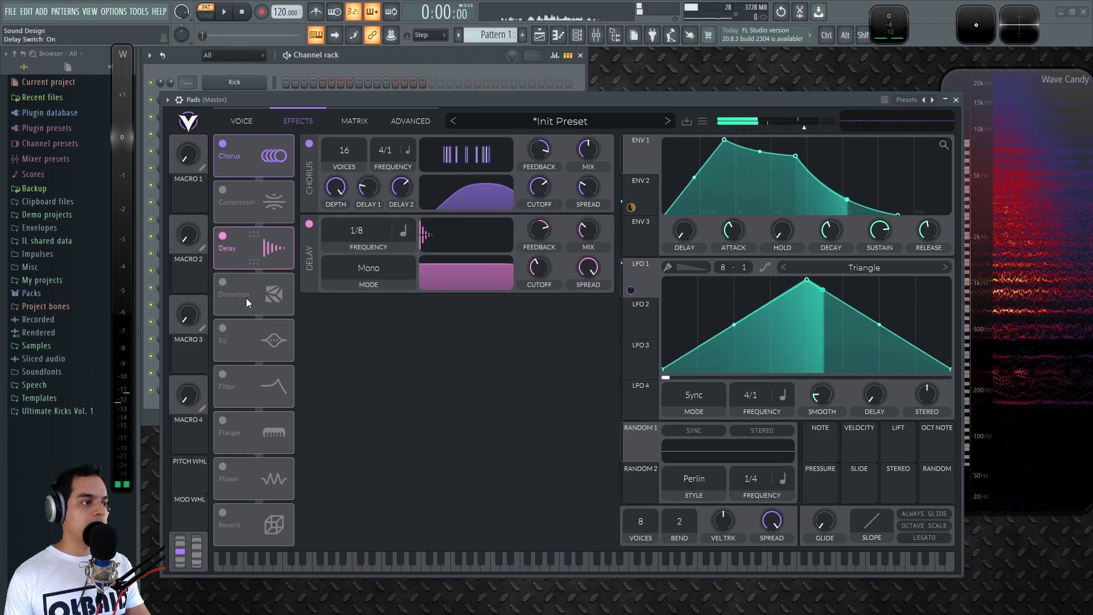
click(223, 512)
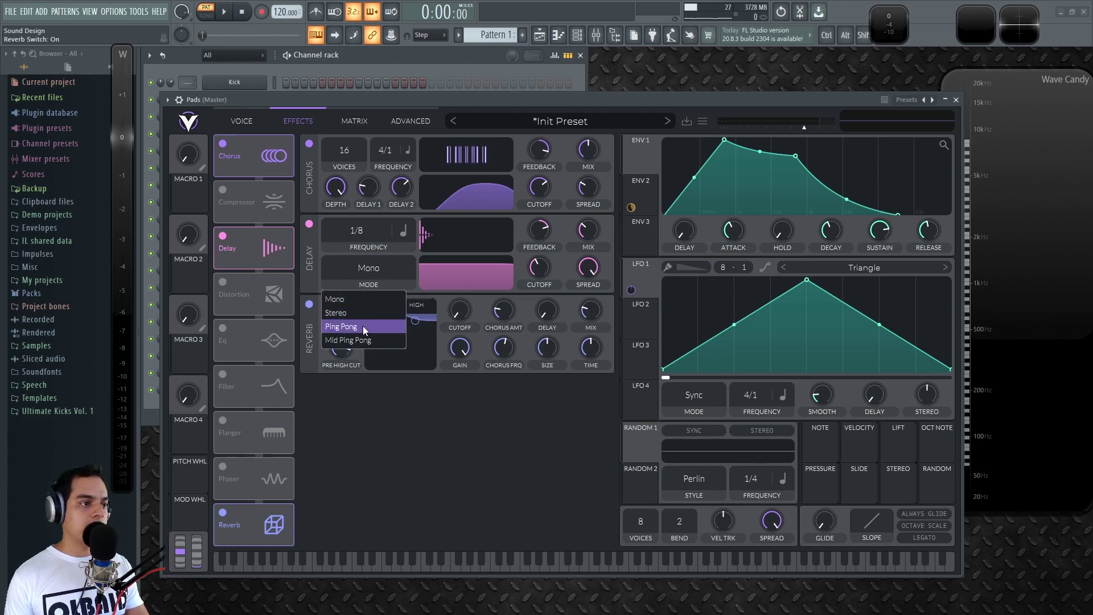
click(363, 325)
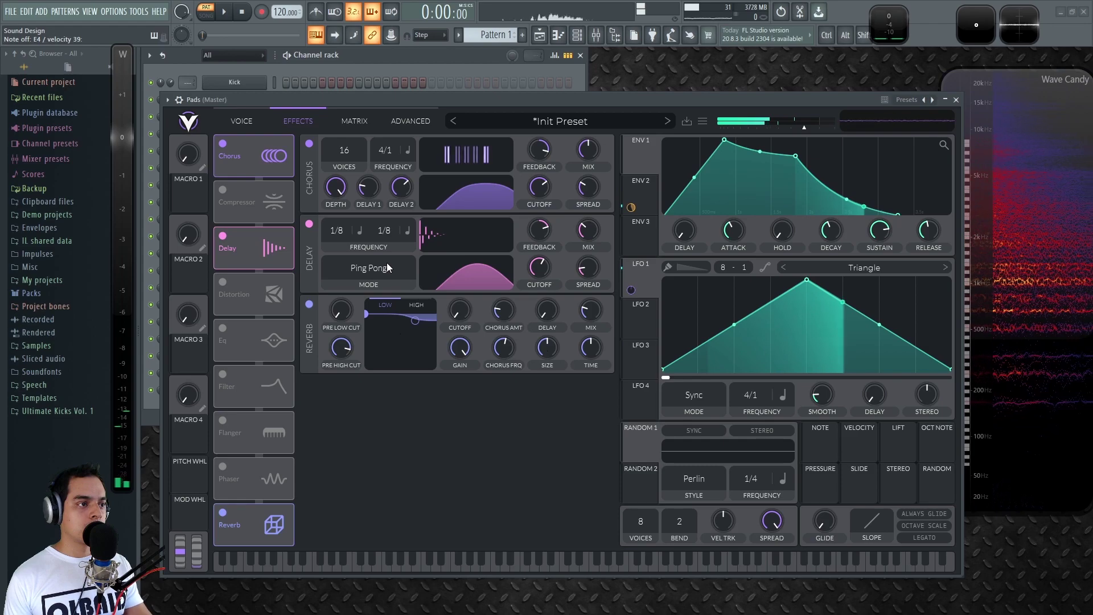
Lower the low-shelf gain in the reverb's filter curve
drag(366, 313, 374, 357)
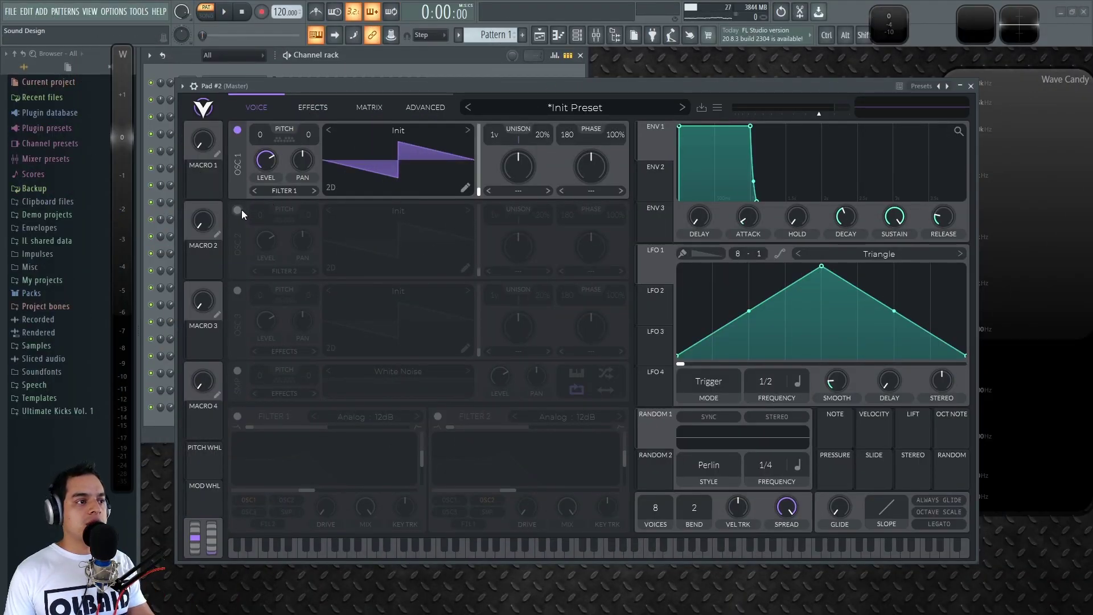
Enable oscillator 2 in Pad #2 and set both oscillators to 16 unison voices
click(237, 210)
drag(494, 134, 520, 71)
drag(497, 210, 551, 138)
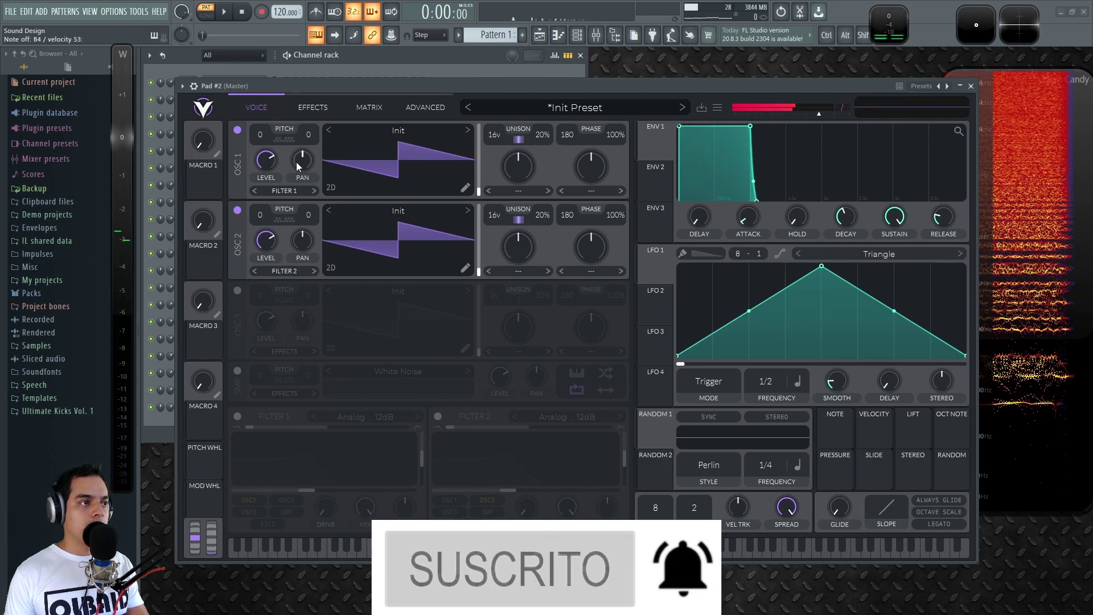
Set fine tune and unison detune to 8 and 12% on oscillator 1, and to -12 and 28% on oscillator 2
drag(309, 134, 311, 132)
drag(312, 214, 311, 222)
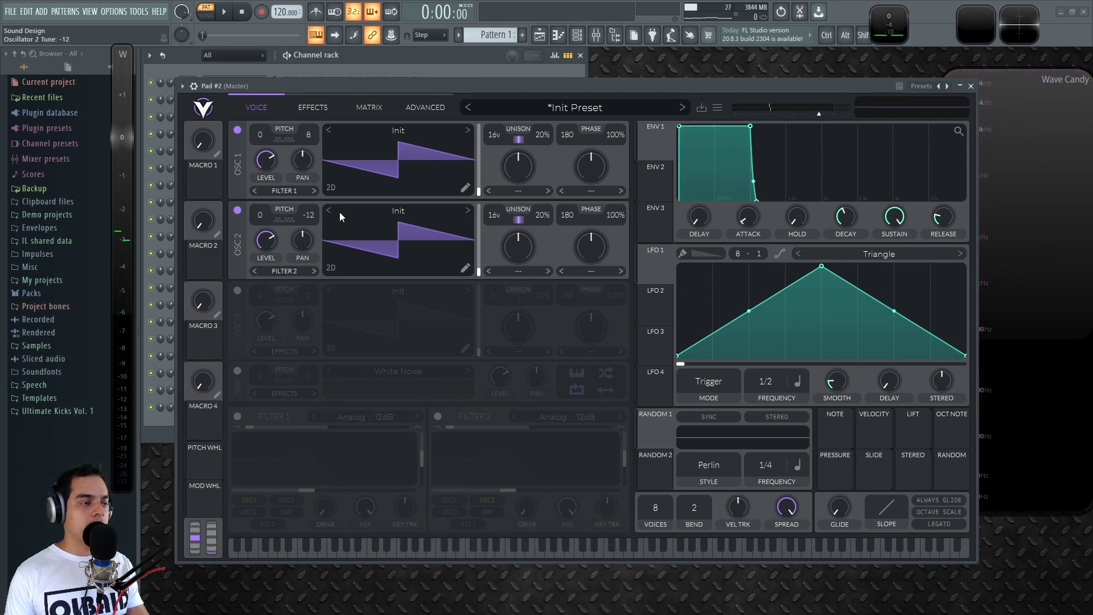
drag(539, 134, 542, 163)
drag(543, 215, 545, 209)
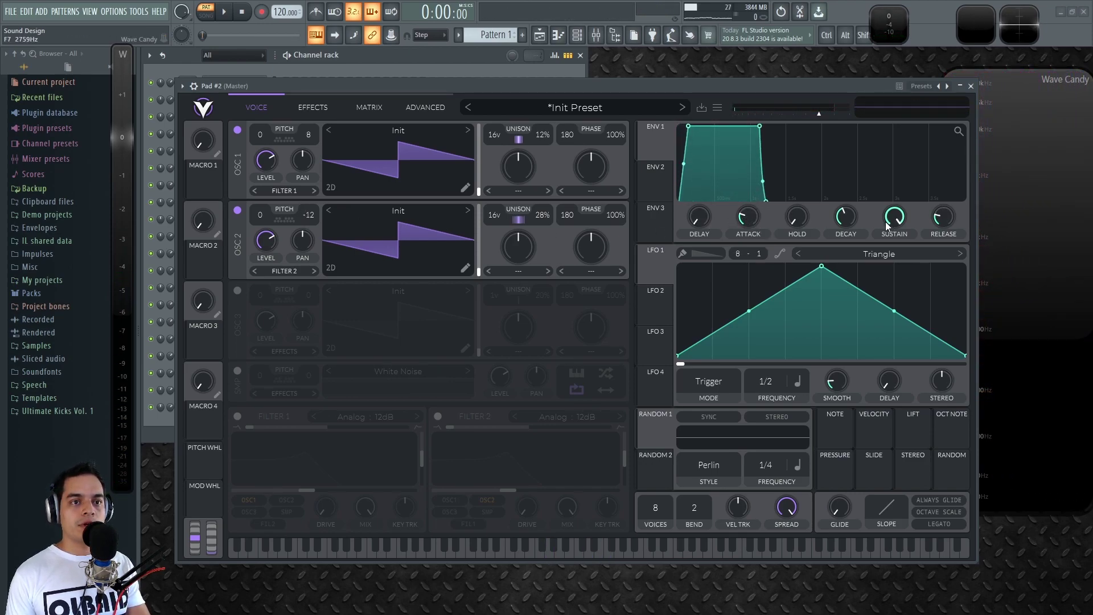
Shape Envelope 1 with a longer attack, a reduced sustain and a longer release
drag(923, 228, 950, 195)
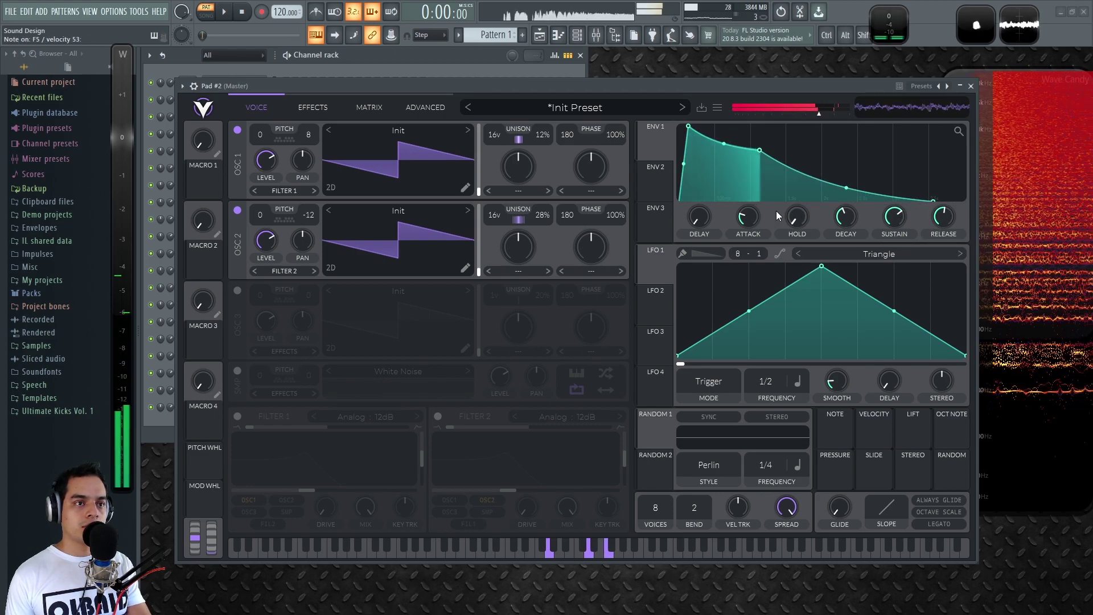
drag(750, 220, 755, 211)
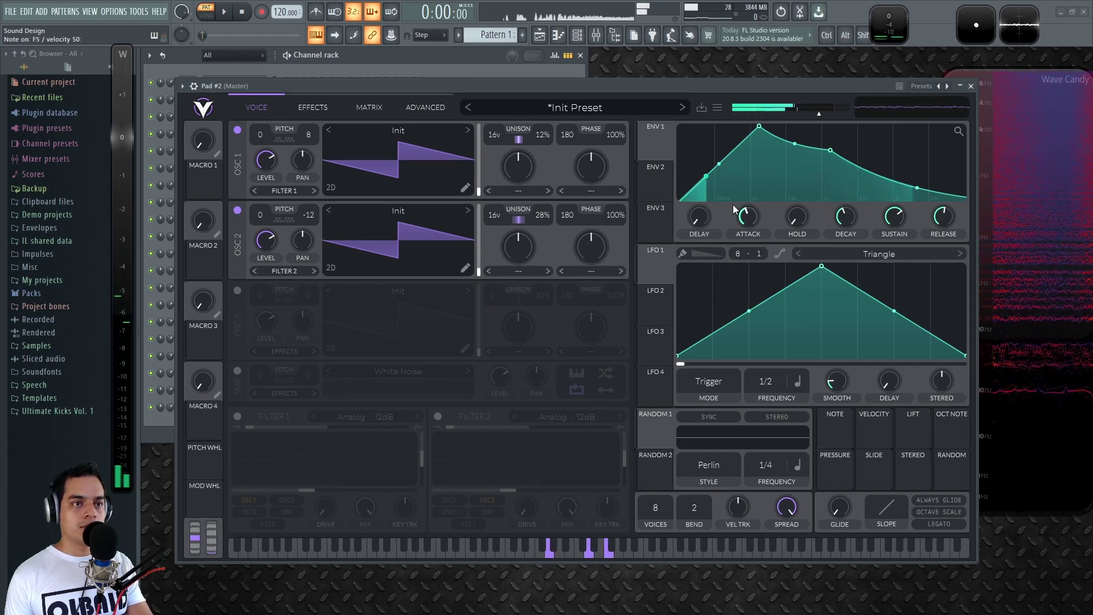
drag(943, 217, 943, 218)
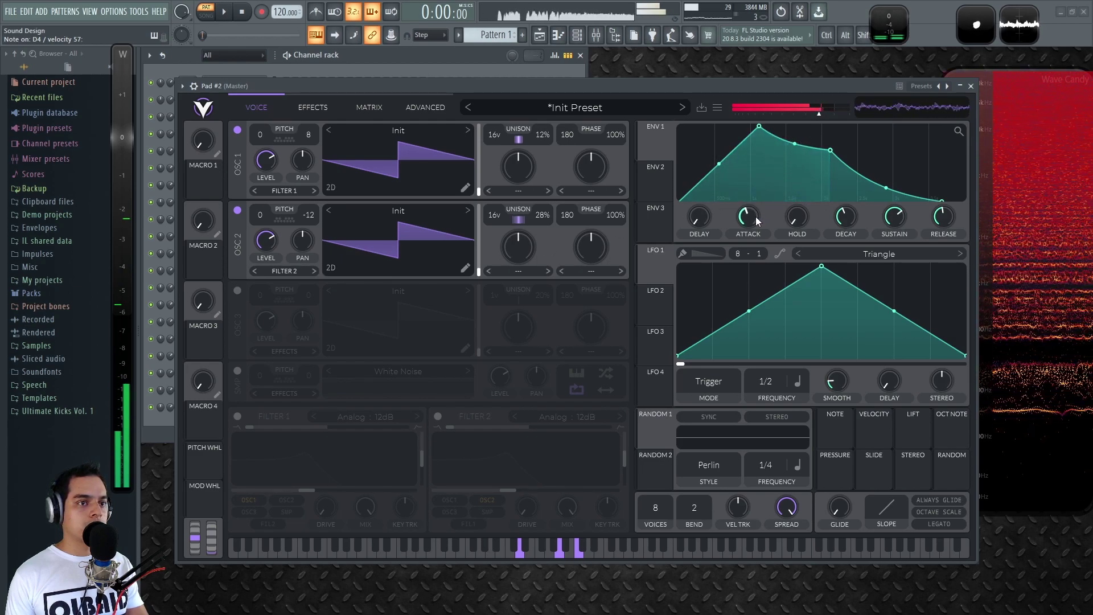
scroll(753, 217, up, 2)
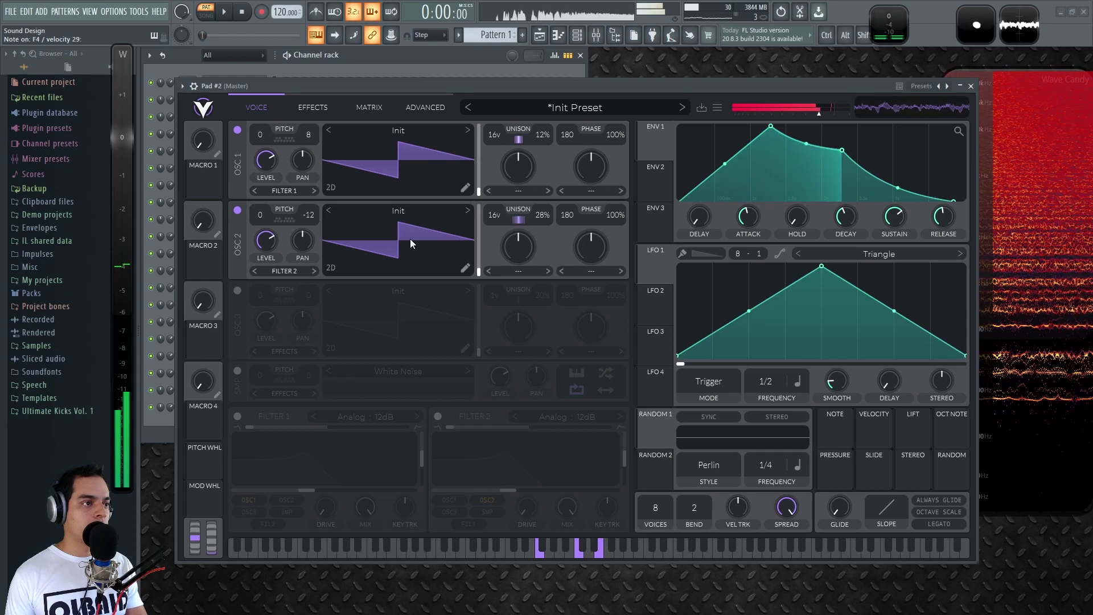
Modulate oscillator 1's fine tune with a small amount of LFO 1, set to Sync mode at a 2/1 frequency
drag(654, 268, 308, 140)
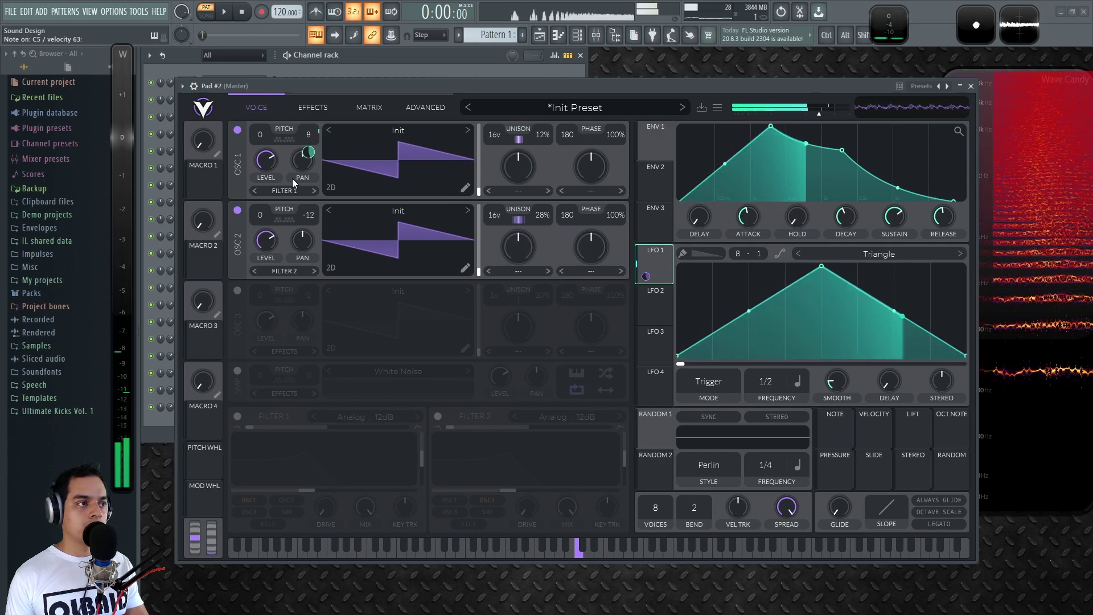
scroll(762, 398, up, 1)
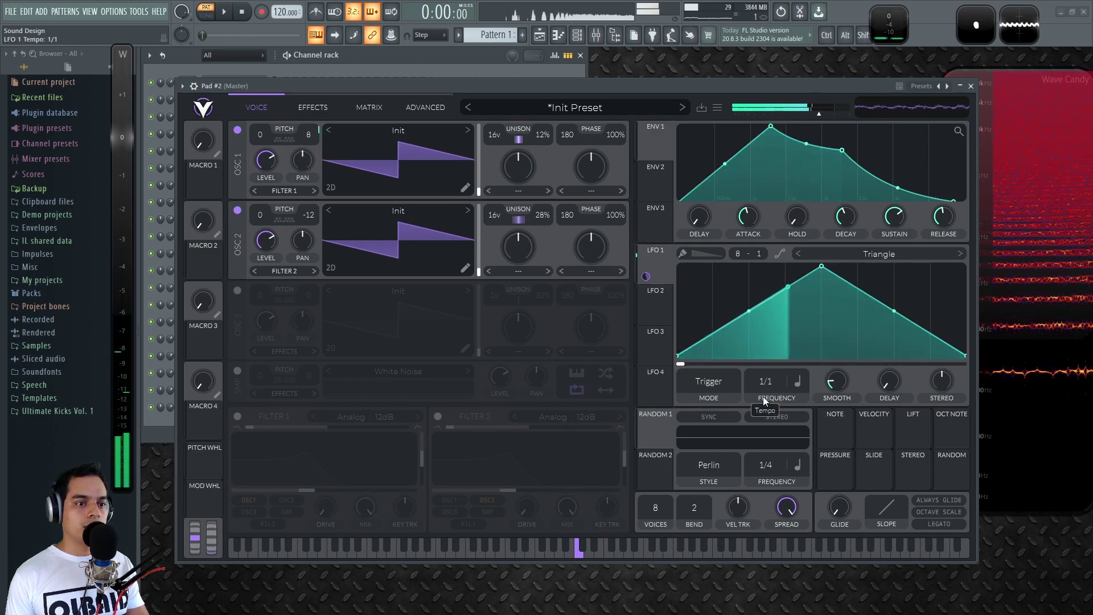
click(710, 382)
click(703, 421)
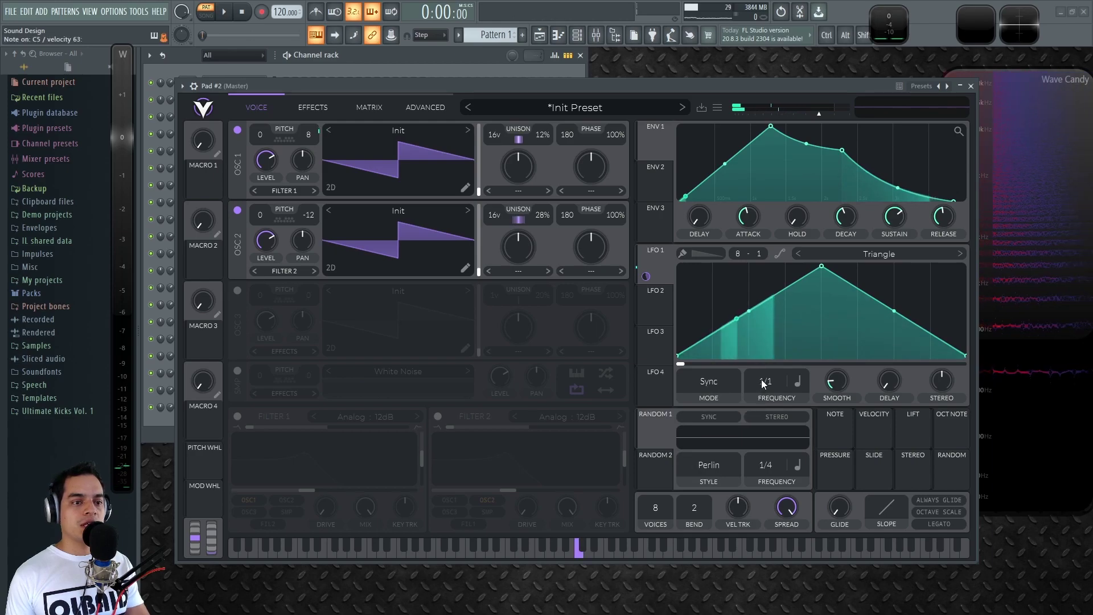
scroll(762, 387, up, 1)
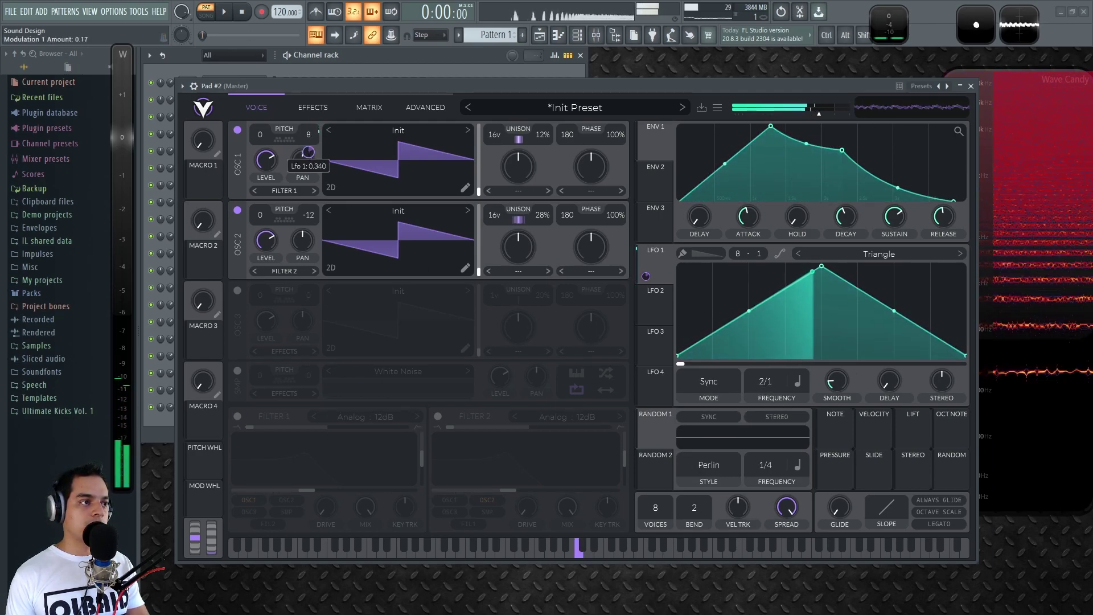
scroll(308, 152, down, 2)
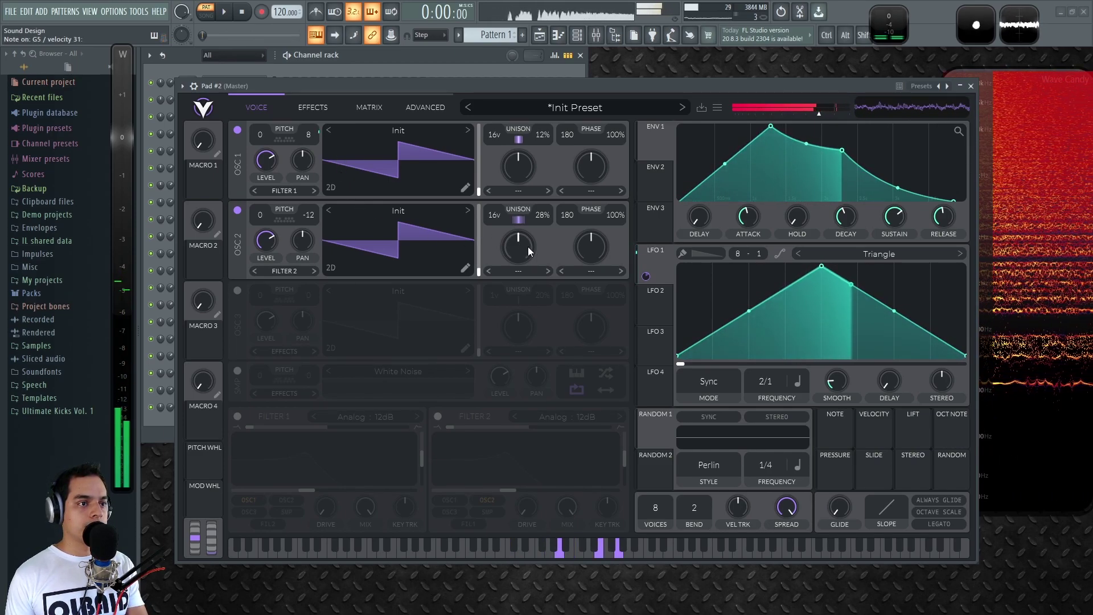
Apply Bend wave morph to oscillator 2 with a reduced amount, and Sync wave morph to oscillator 1 at 60.5%
click(516, 271)
click(593, 270)
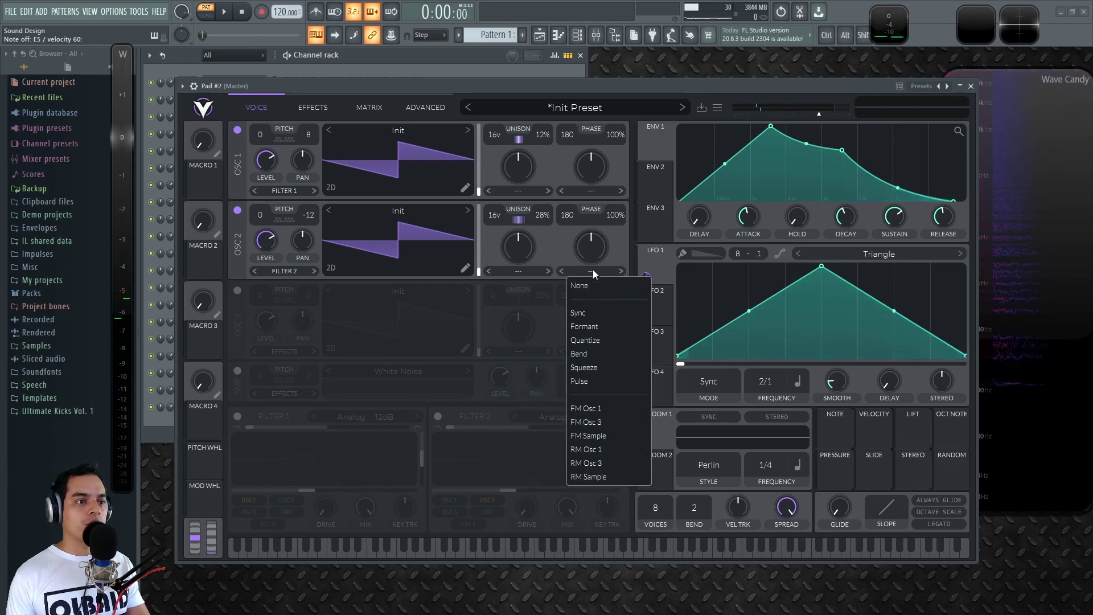
click(588, 354)
mouse_move(588, 261)
mouse_down()
mouse_move(603, 173)
mouse_move(592, 251)
mouse_up()
click(594, 191)
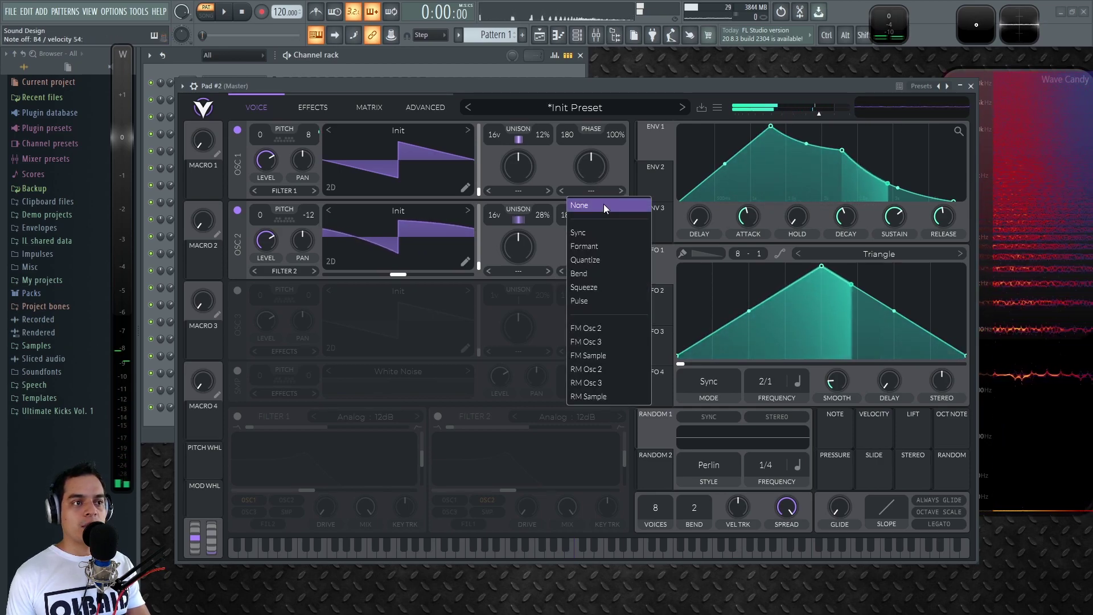
click(606, 225)
drag(592, 175, 595, 169)
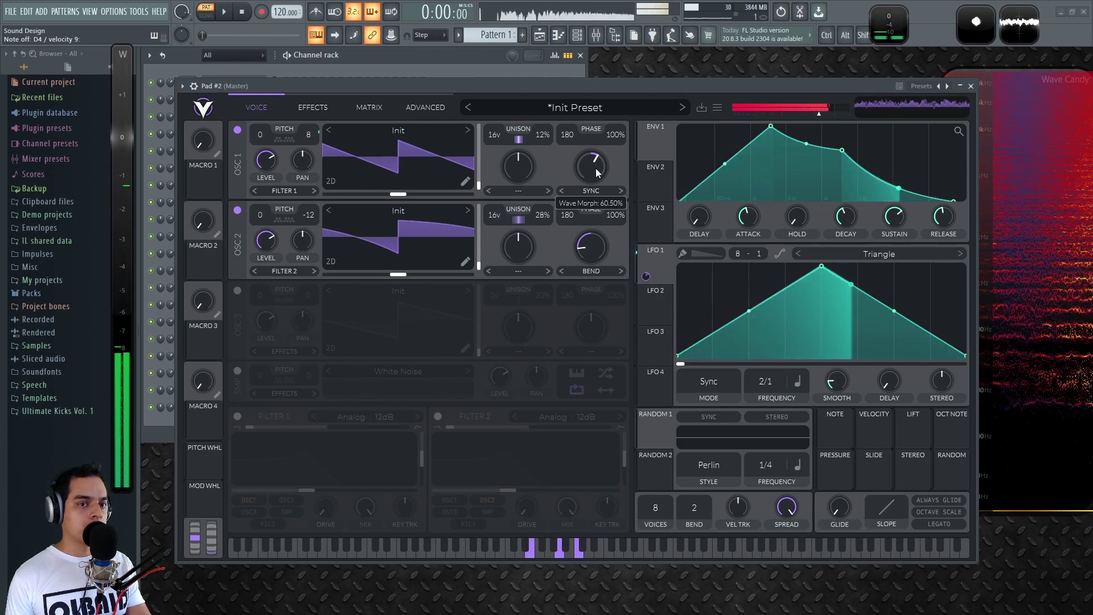
Enable Filter 1 with a lowered cutoff and route oscillator 2 into it
click(238, 416)
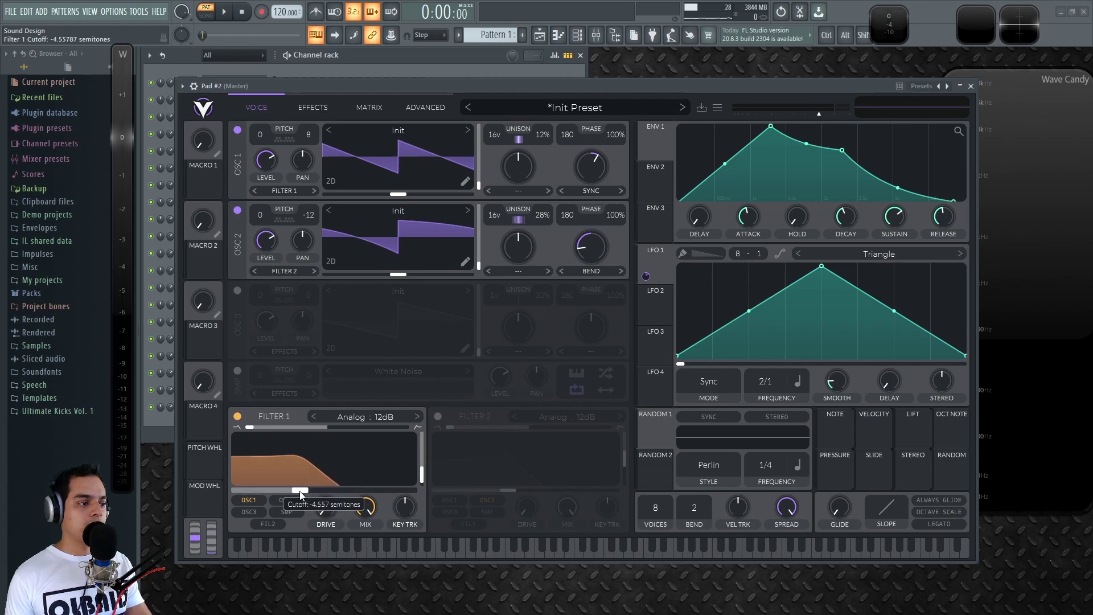
drag(300, 494, 283, 493)
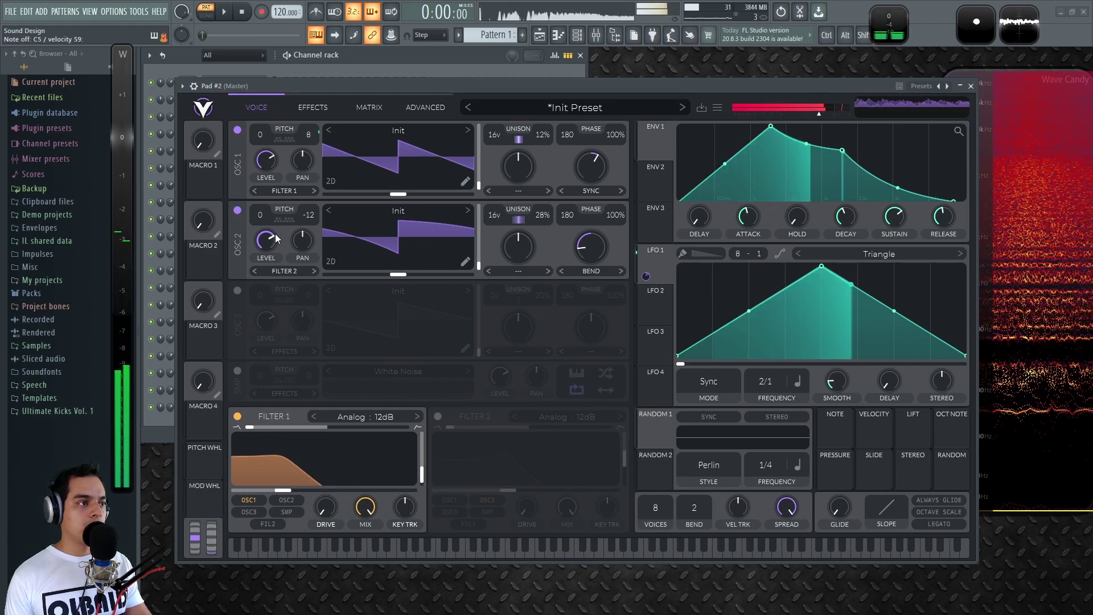
click(280, 271)
click(284, 292)
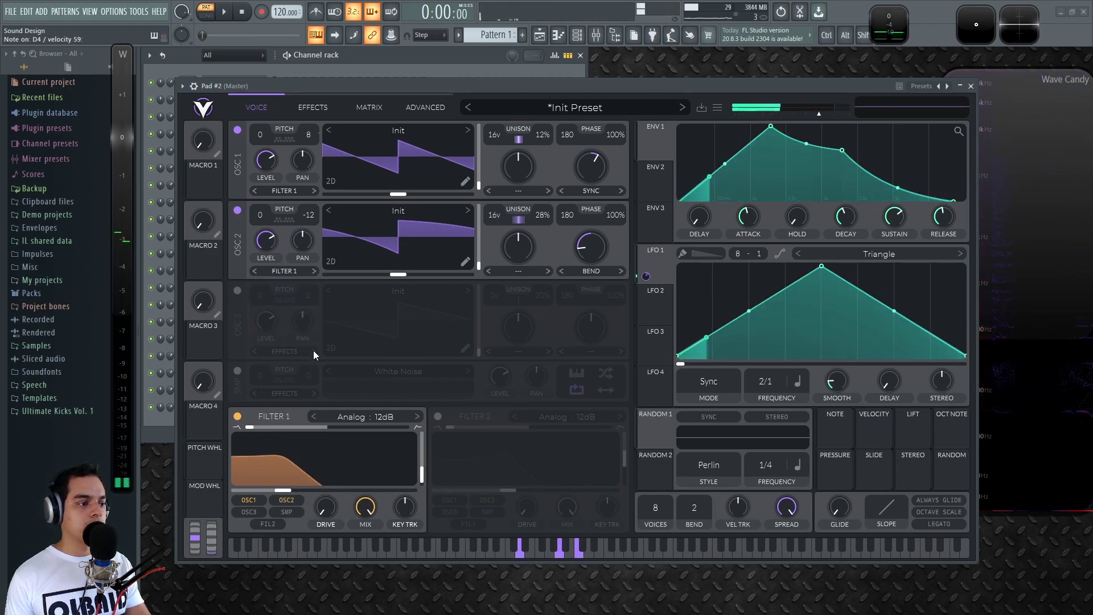
Raise Filter 1's cutoff moderately after testing 43.33% resonance and a cutoff of about 60.8 semitones
drag(283, 491, 297, 490)
drag(422, 473, 423, 460)
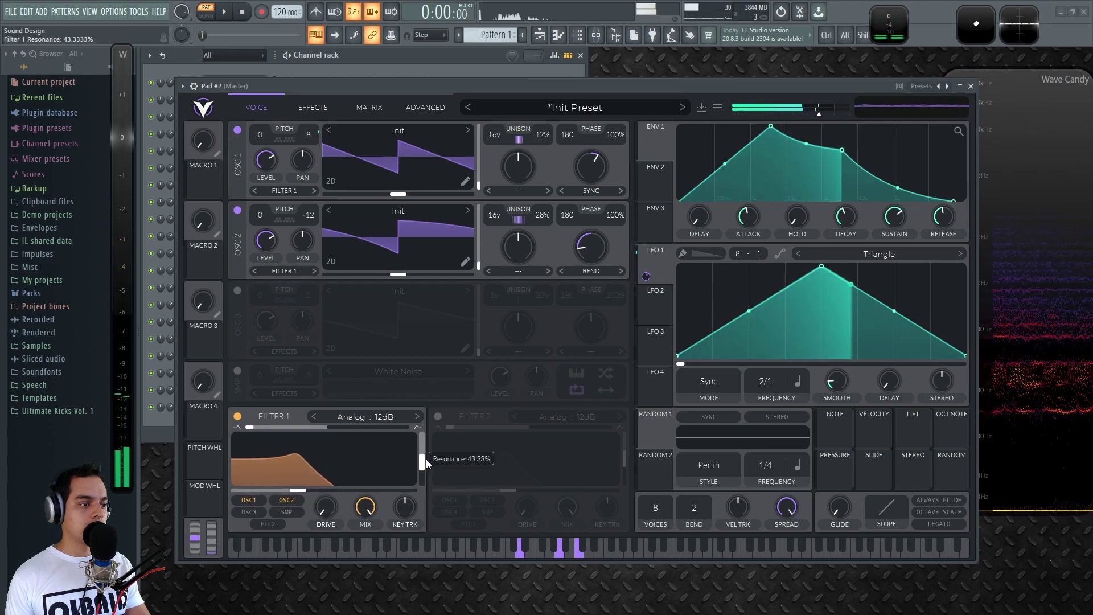
drag(297, 490, 345, 490)
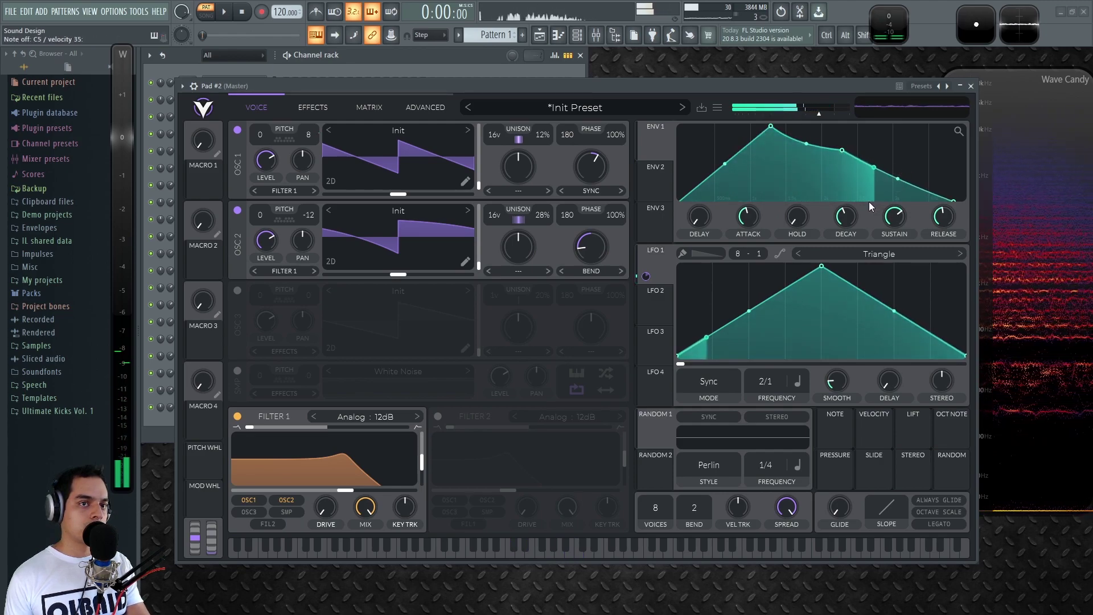
drag(345, 489, 398, 492)
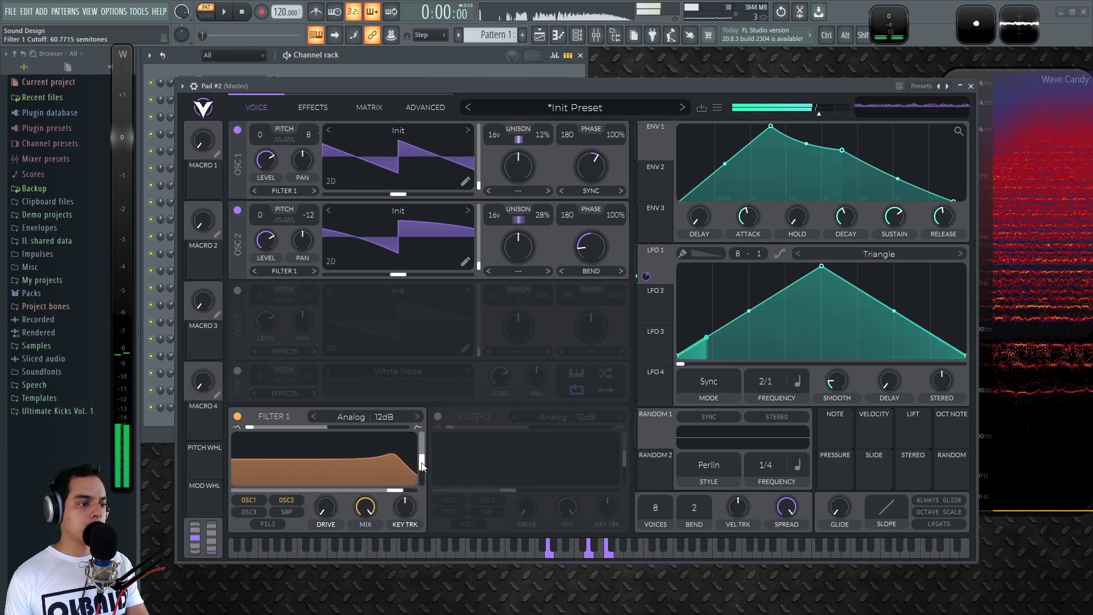
drag(394, 491, 337, 490)
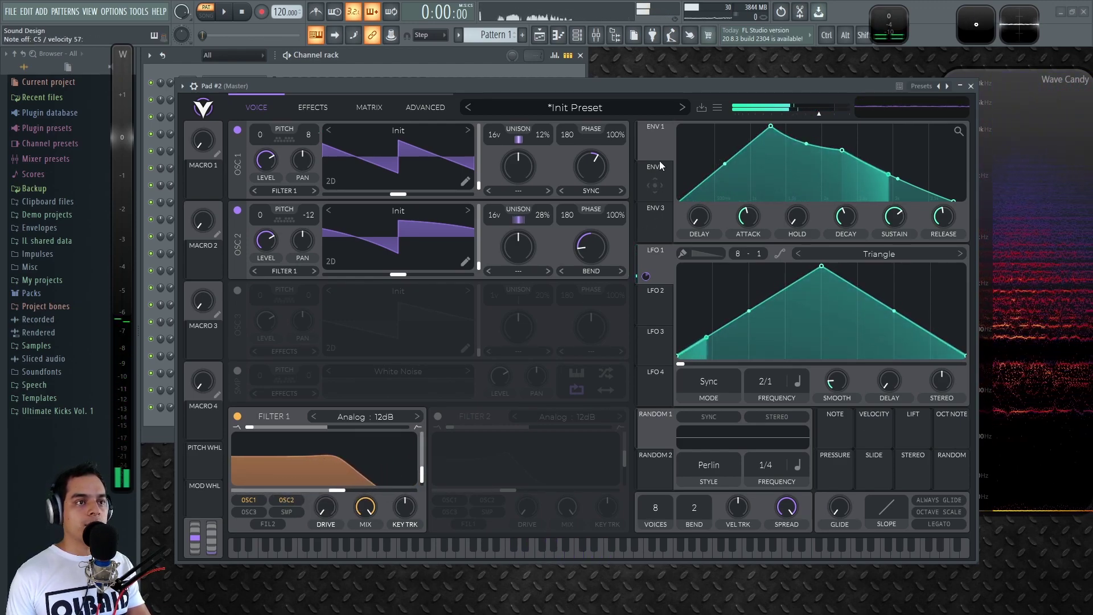
Modulate Filter 1's cutoff with Envelope 1 and increase the modulation amount slightly
drag(656, 141, 324, 483)
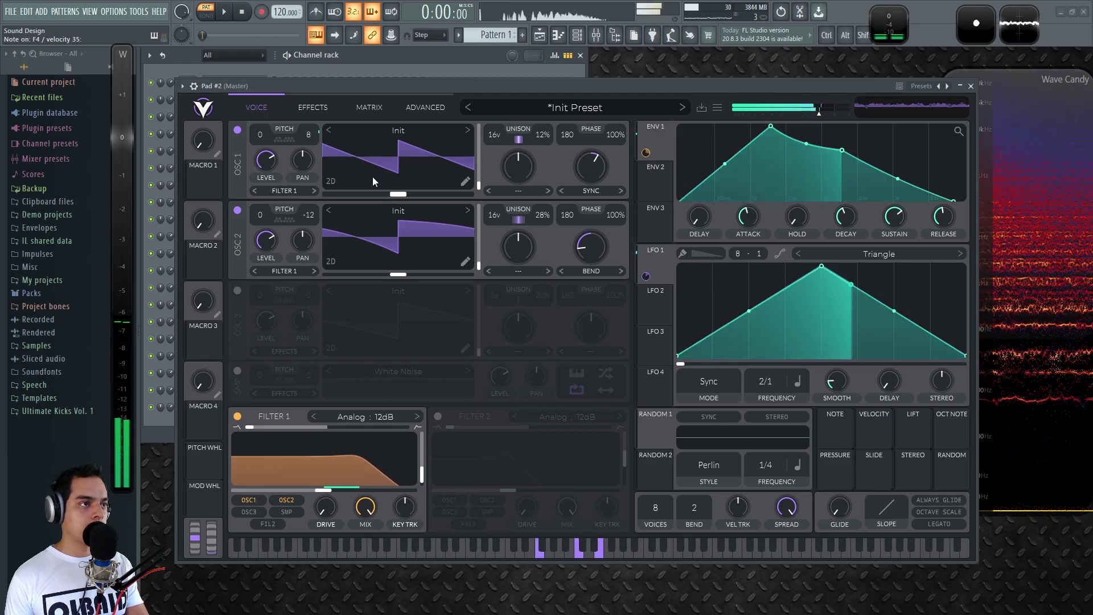
click(367, 107)
drag(414, 160, 418, 155)
click(257, 108)
mouse_move(322, 480)
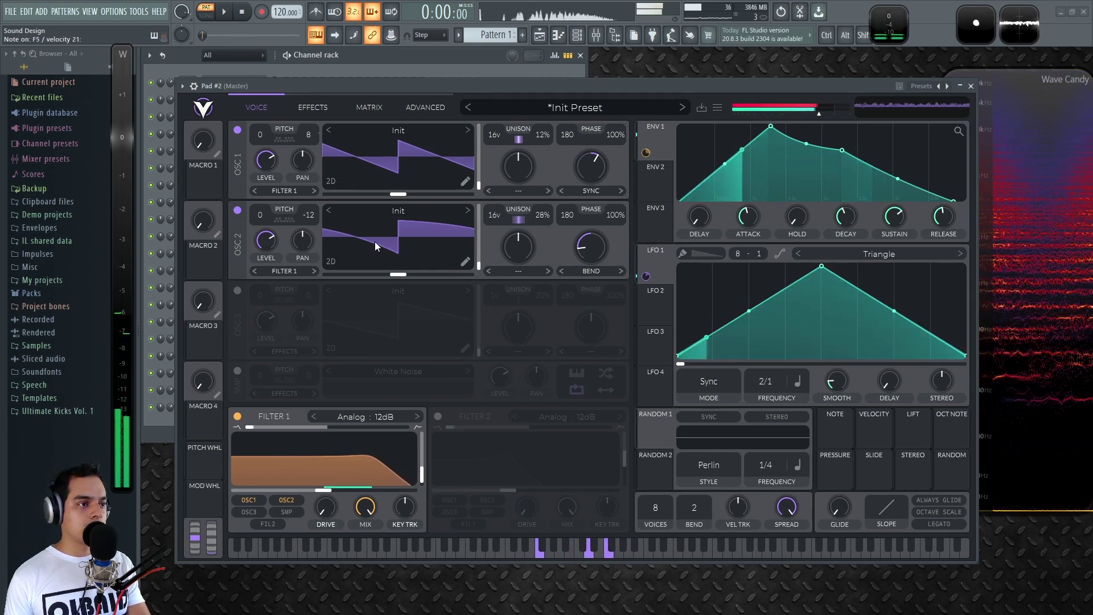
Enable the delay, reverb and chorus effects, and give the chorus full depth, more feedback, a higher cutoff and less spread
click(331, 109)
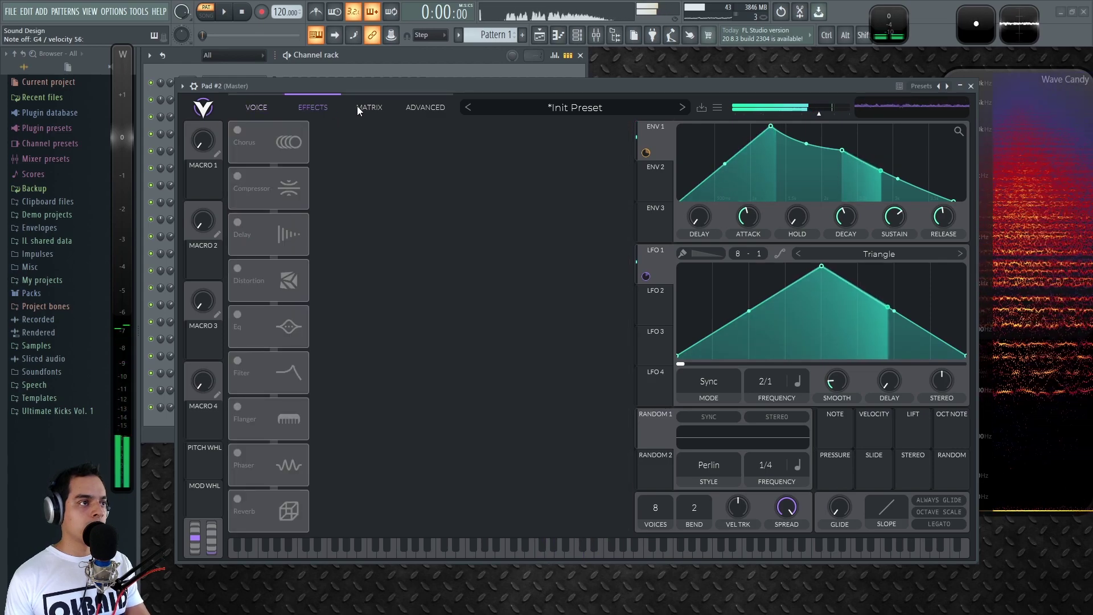
click(238, 222)
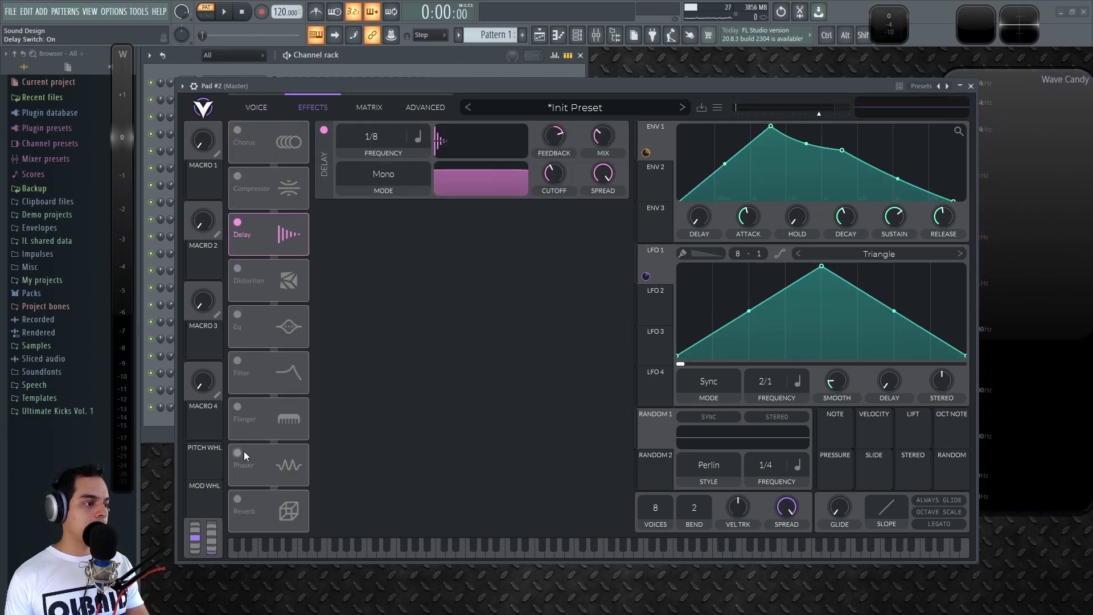
click(237, 500)
click(238, 131)
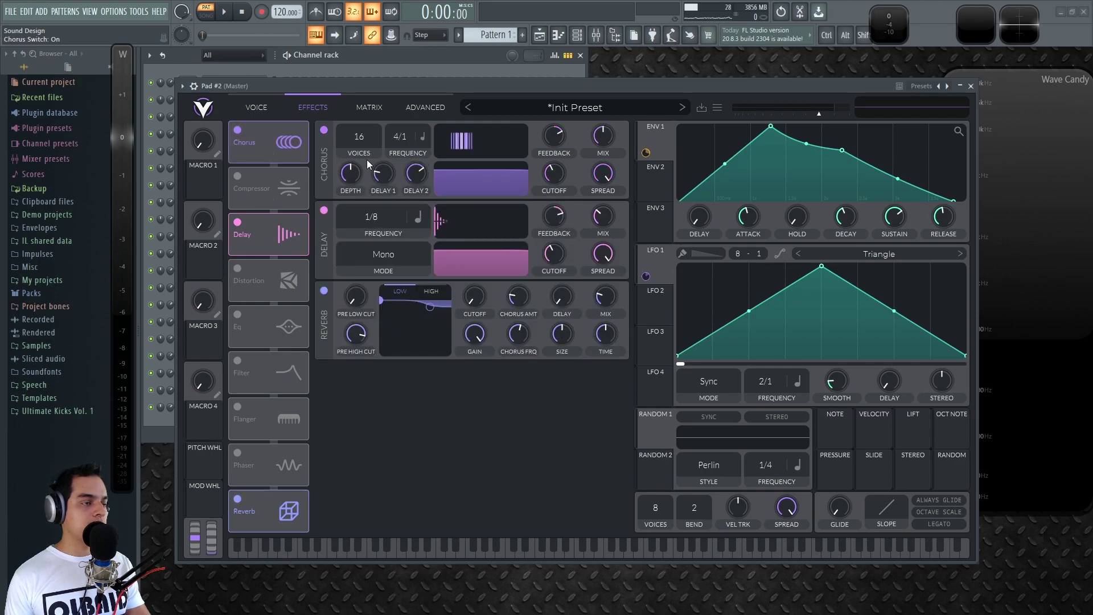
drag(350, 173, 470, 206)
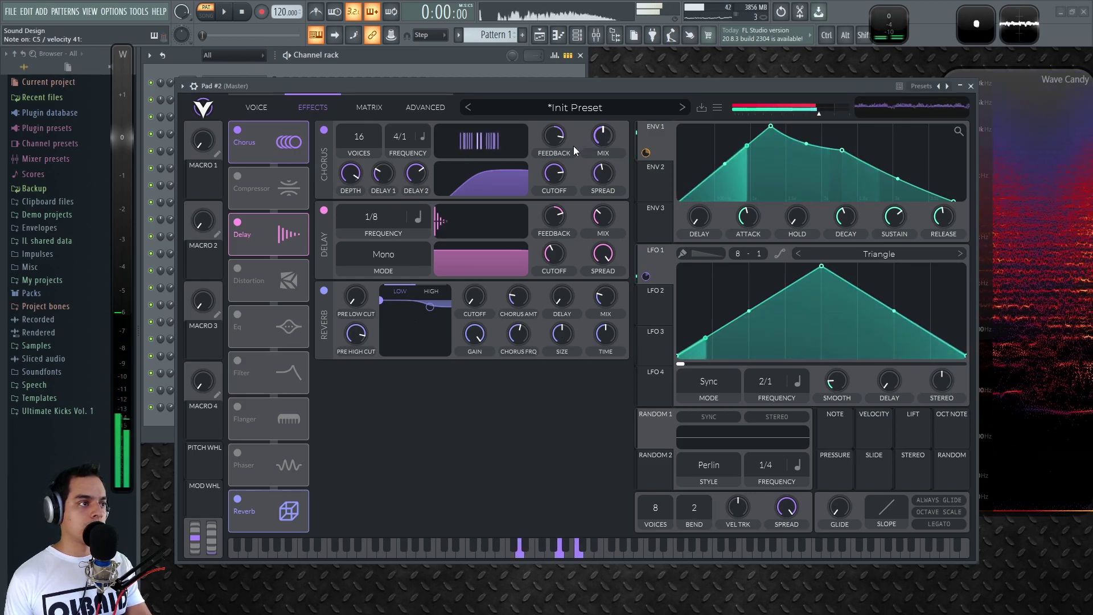
Set the delay to Ping Pong with a second frequency of 1/16, a higher filter cutoff and a filter spread of about 0.43
click(390, 263)
click(378, 312)
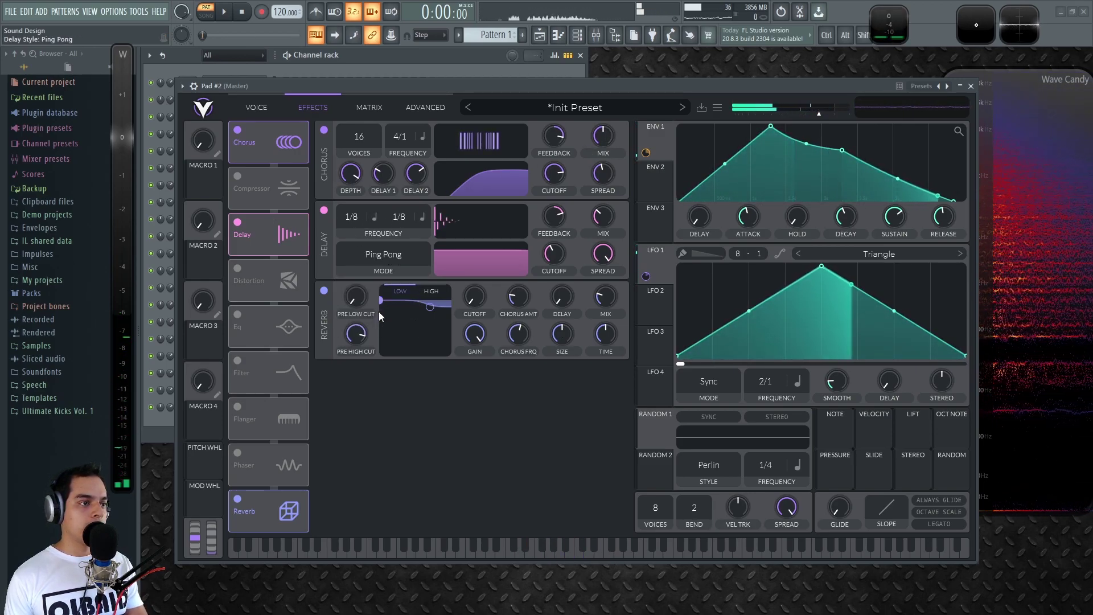
drag(405, 208, 411, 204)
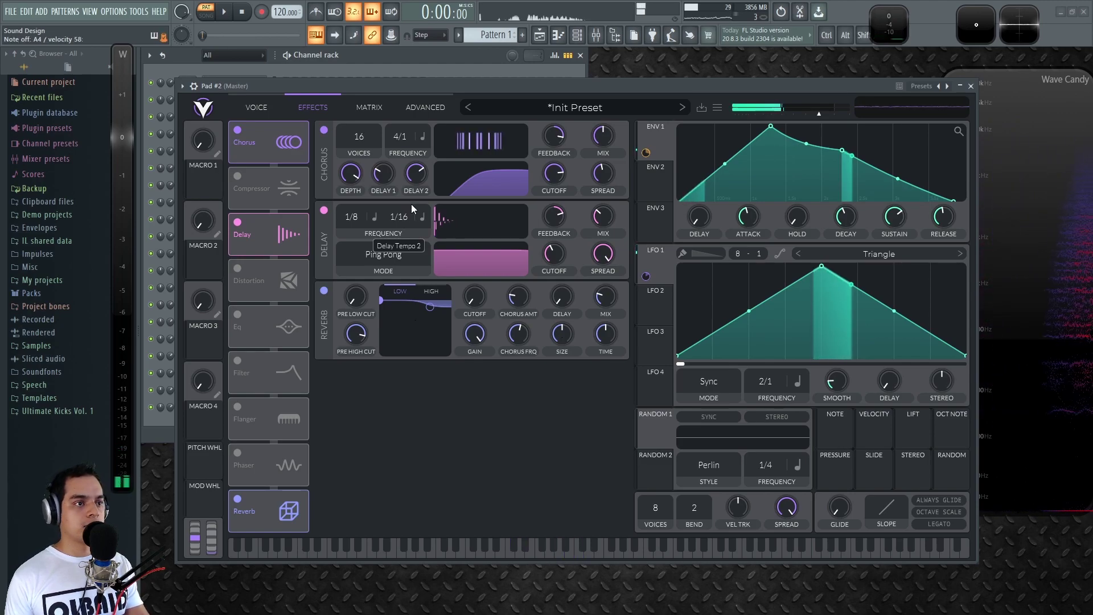
drag(449, 254, 479, 273)
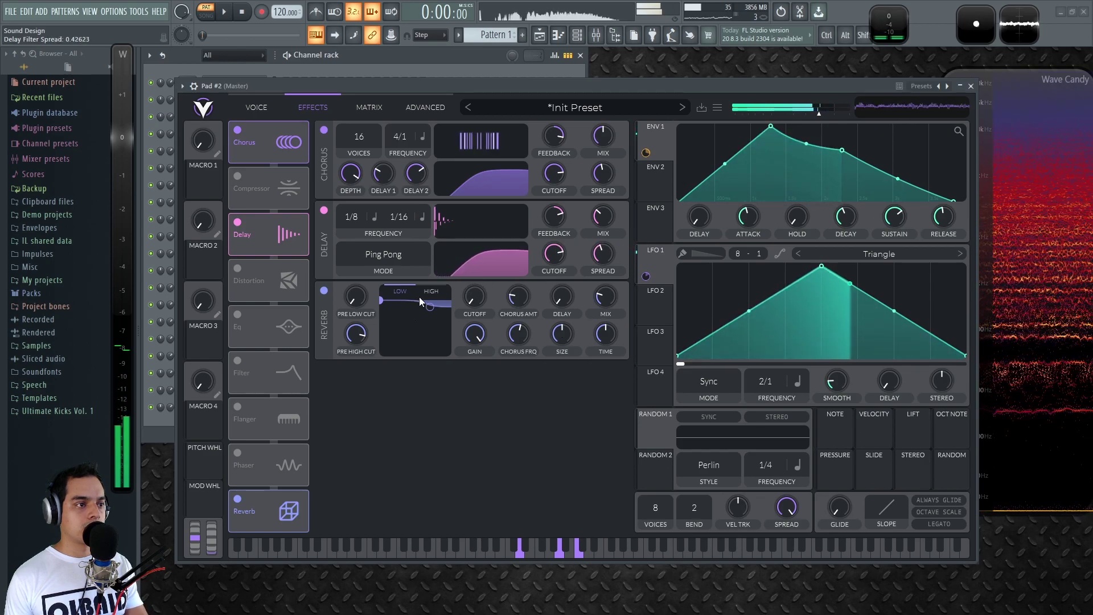
Set the reverb time to about 3.784 s, raise its mix, size and chorus amount, and lower its chorus frequency
drag(605, 340, 606, 334)
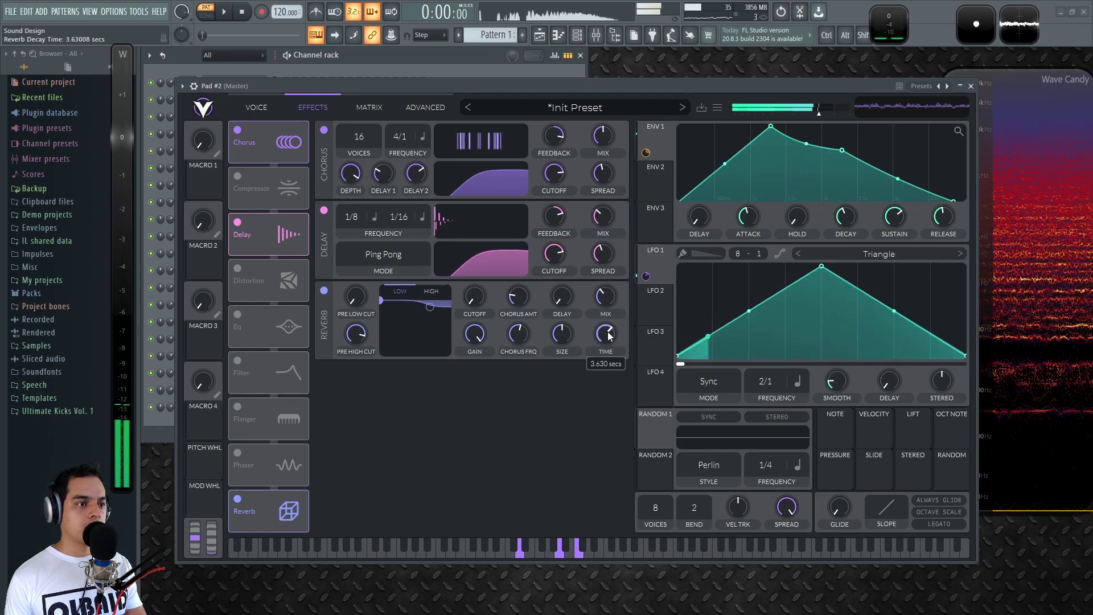
mouse_move(524, 301)
mouse_down()
mouse_move(524, 261)
mouse_move(524, 324)
mouse_move(541, 307)
mouse_up()
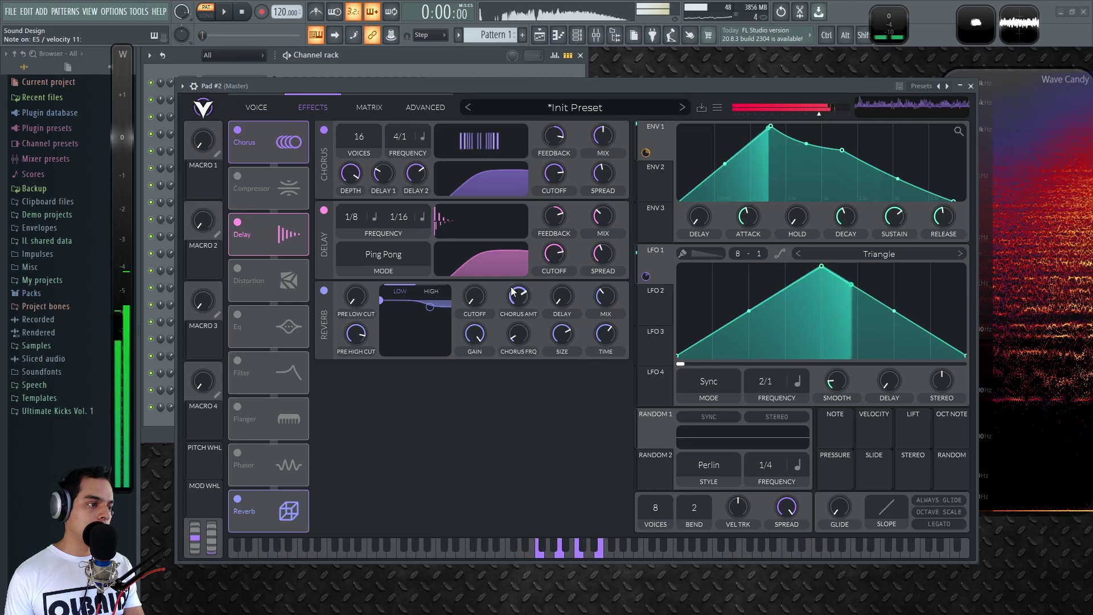
scroll(611, 333, up, 5)
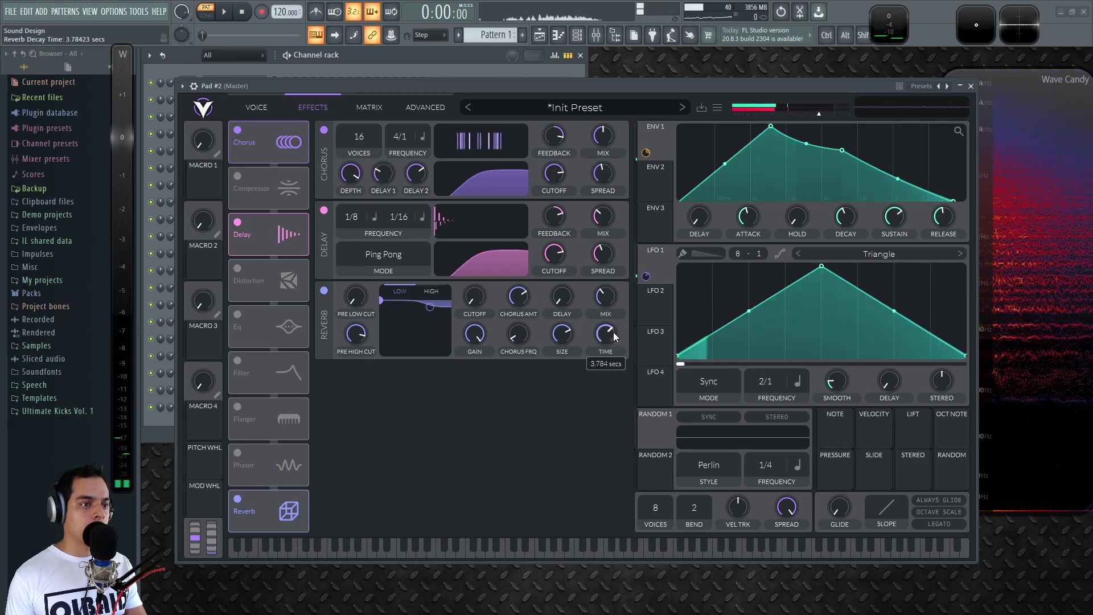
Fine-tune the reverb time, raise the reverb mix, and return to the oscillator page
drag(602, 333, 603, 332)
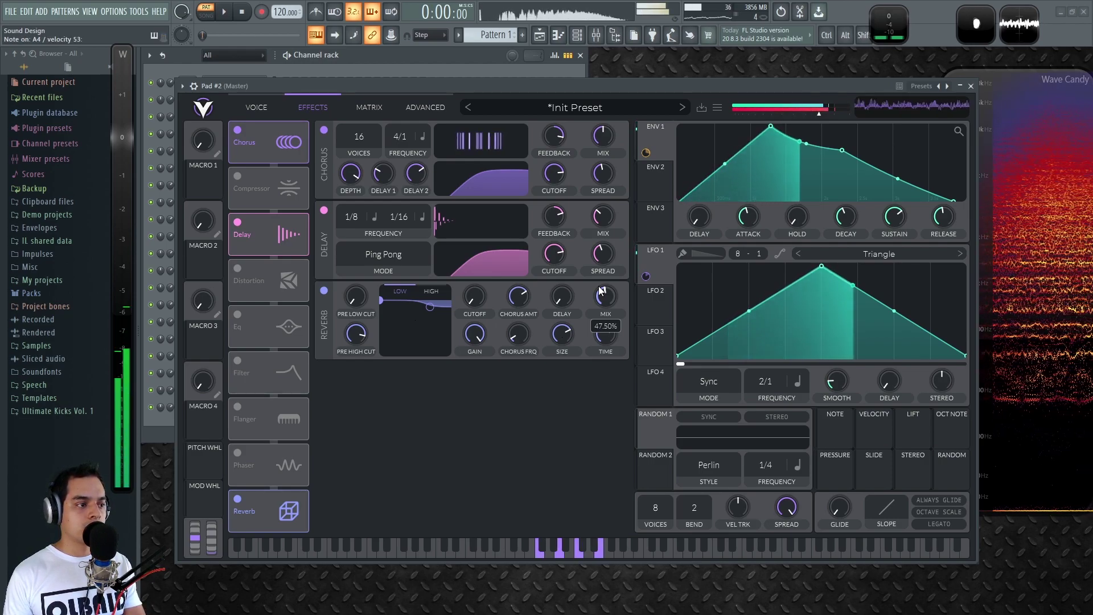
drag(609, 283, 610, 282)
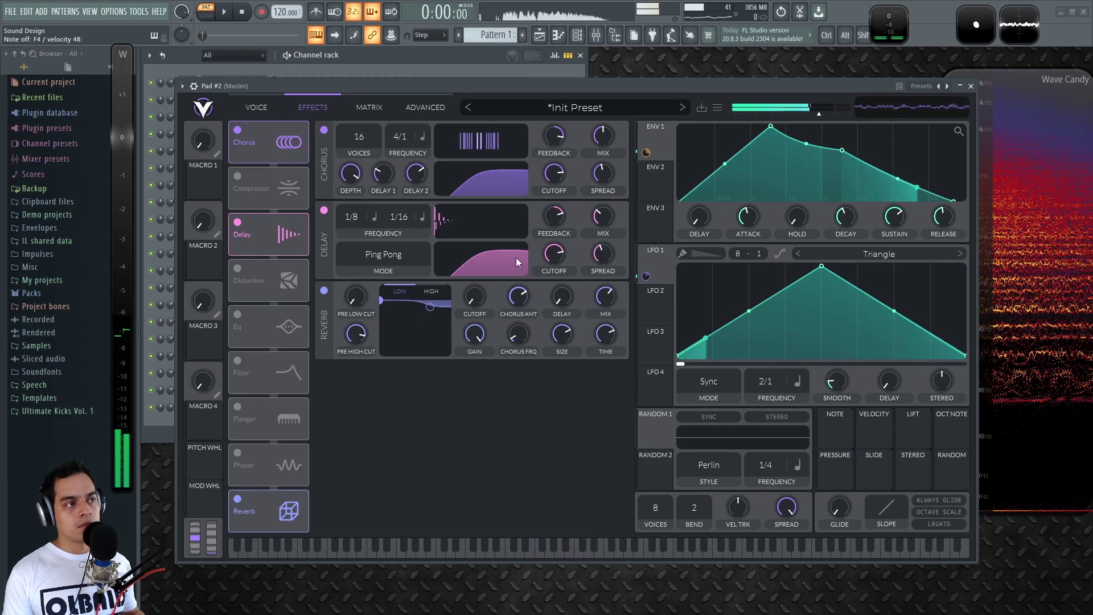
click(256, 108)
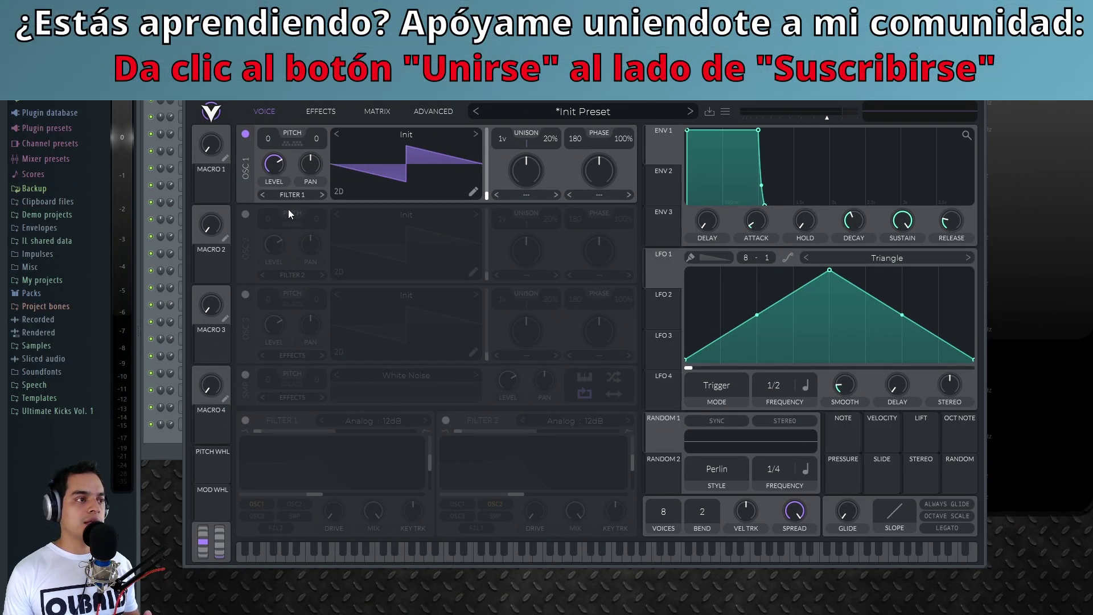
Enable Oscillator 2 and step through Oscillator 1's wavetables to Quad Saw
click(246, 215)
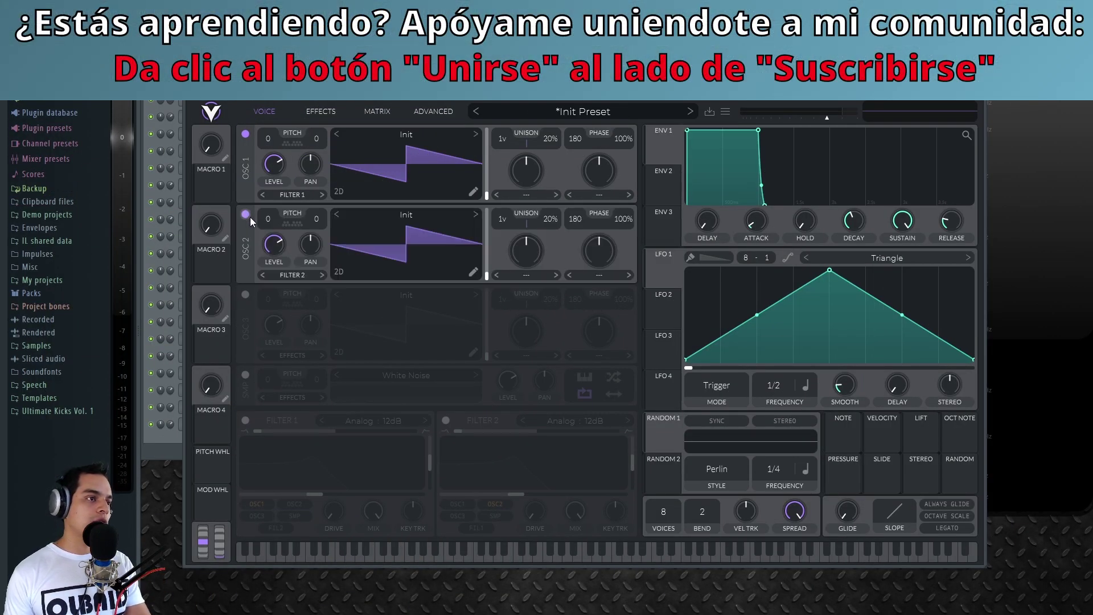
click(475, 133)
click(474, 133)
click(474, 133)
click(474, 134)
click(475, 133)
click(475, 133)
Audition wavetables including Flange Sqrowl, load Granular Upgrade into Oscillator 1, and turn Oscillator 2 off
click(412, 135)
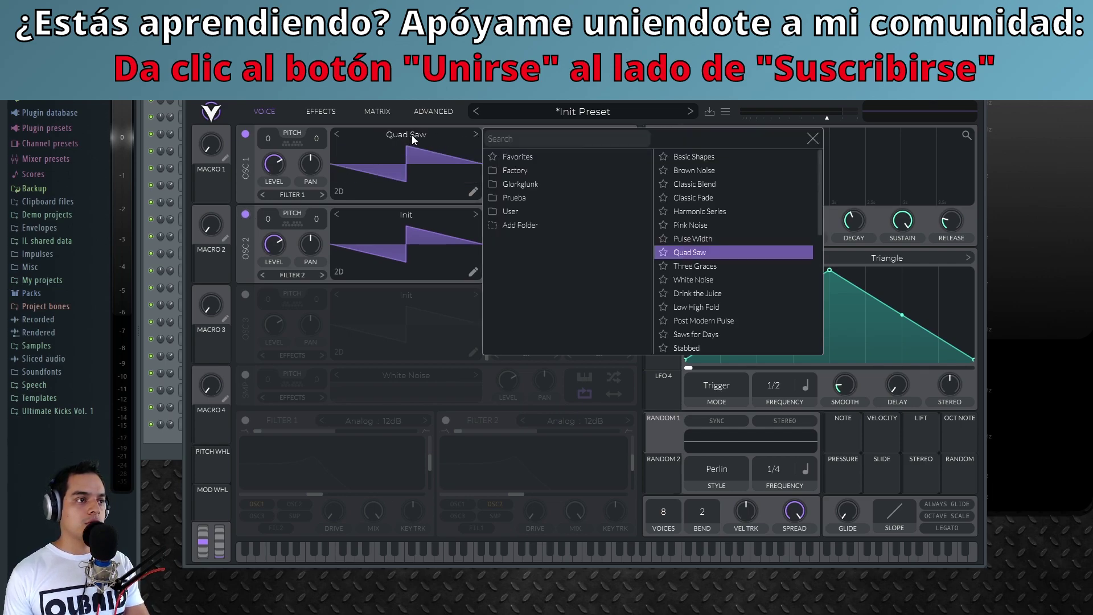
click(691, 280)
click(730, 322)
scroll(733, 319, down, 5)
scroll(736, 321, down, 2)
click(733, 259)
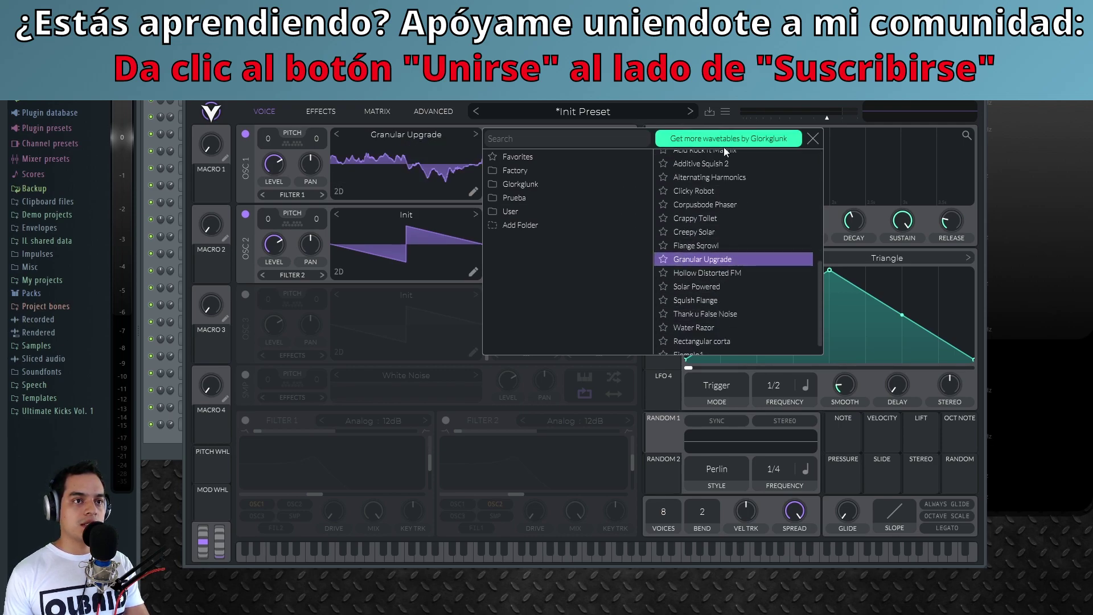
click(717, 245)
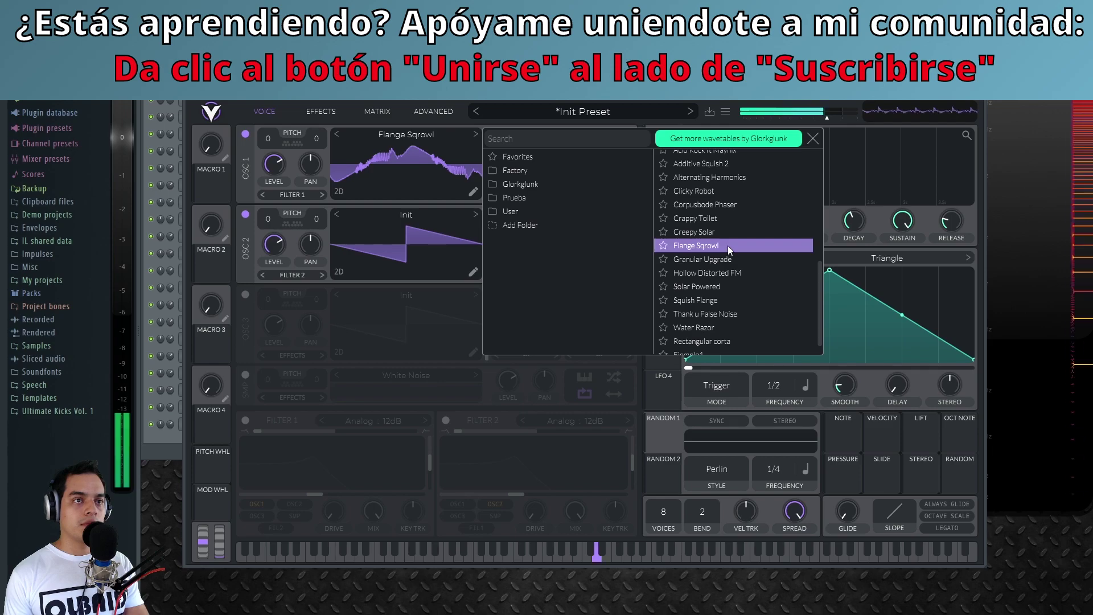
click(727, 259)
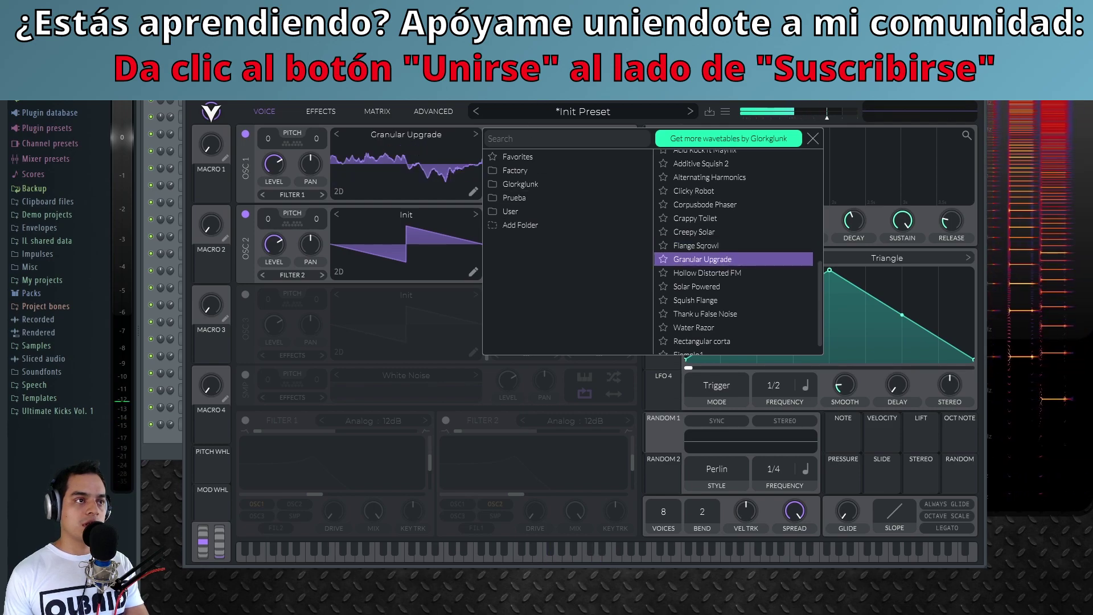
click(812, 139)
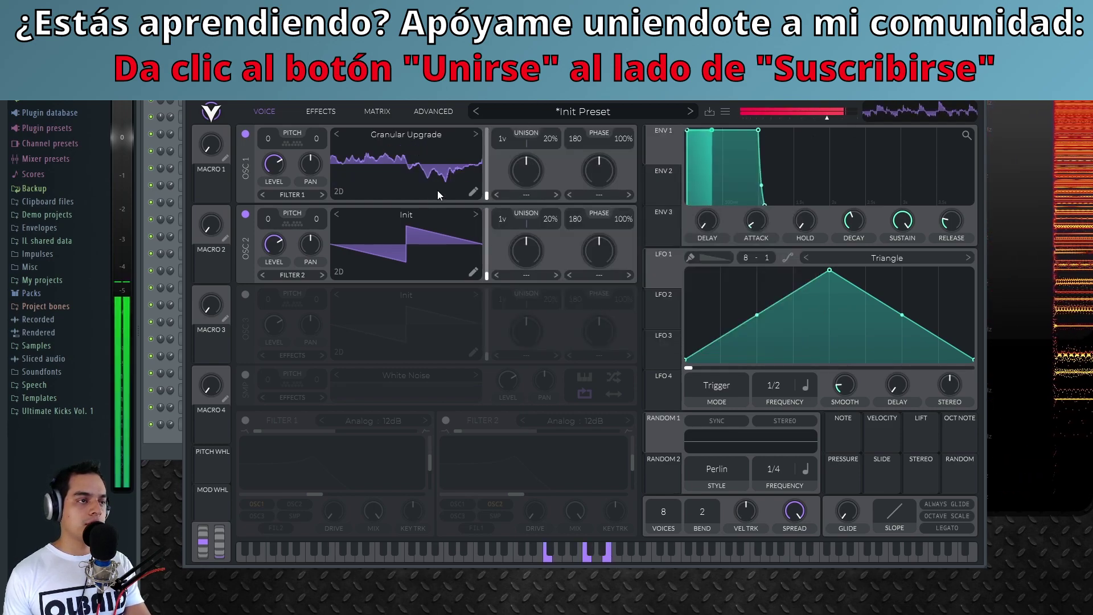
click(246, 214)
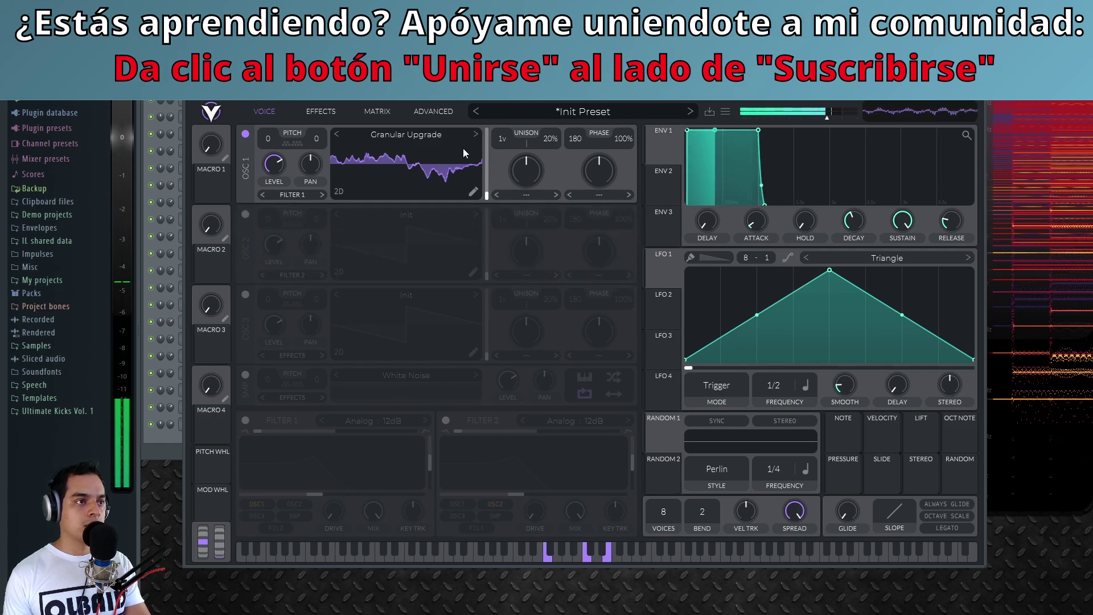
Try sweeping Oscillator 1's wave frame, modulate it with LFO 1, and set the LFO frequency to 4/1
drag(486, 193, 491, 139)
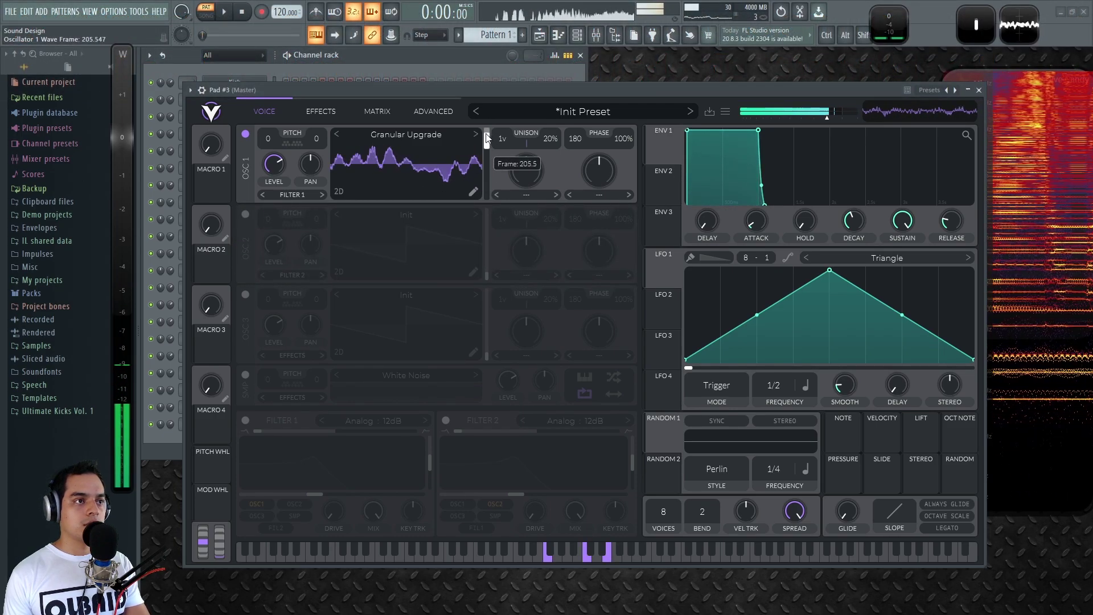
drag(485, 184, 485, 196)
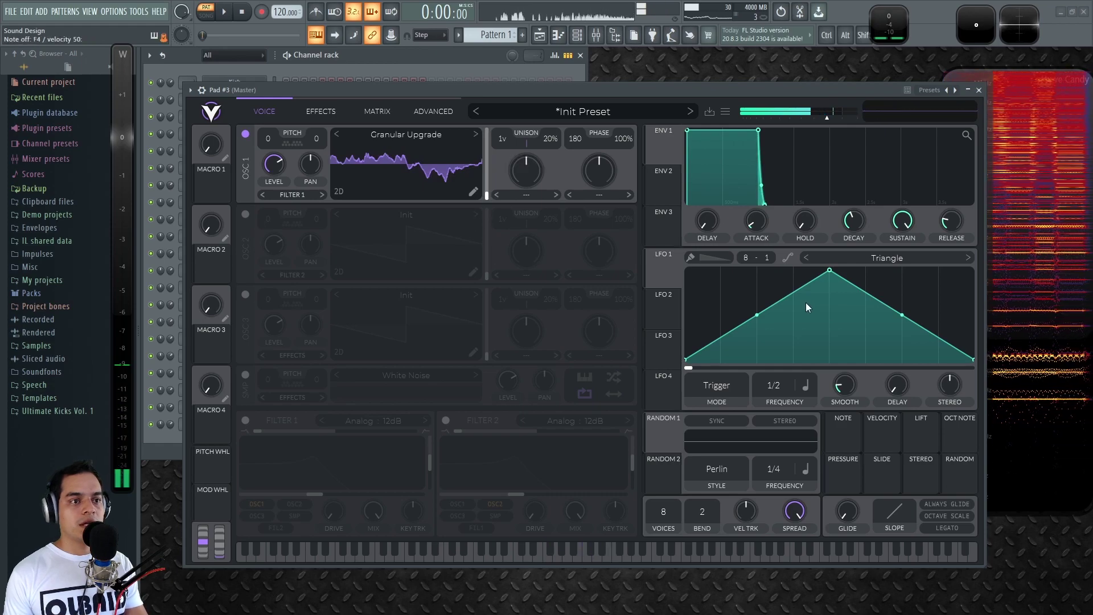
drag(662, 273, 480, 167)
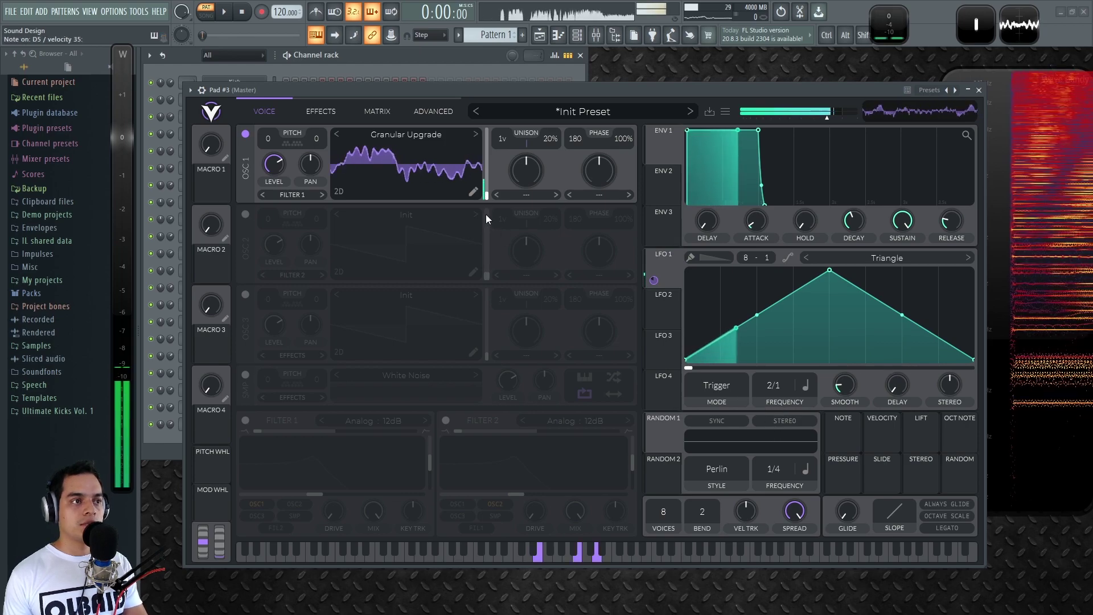
drag(773, 393, 772, 400)
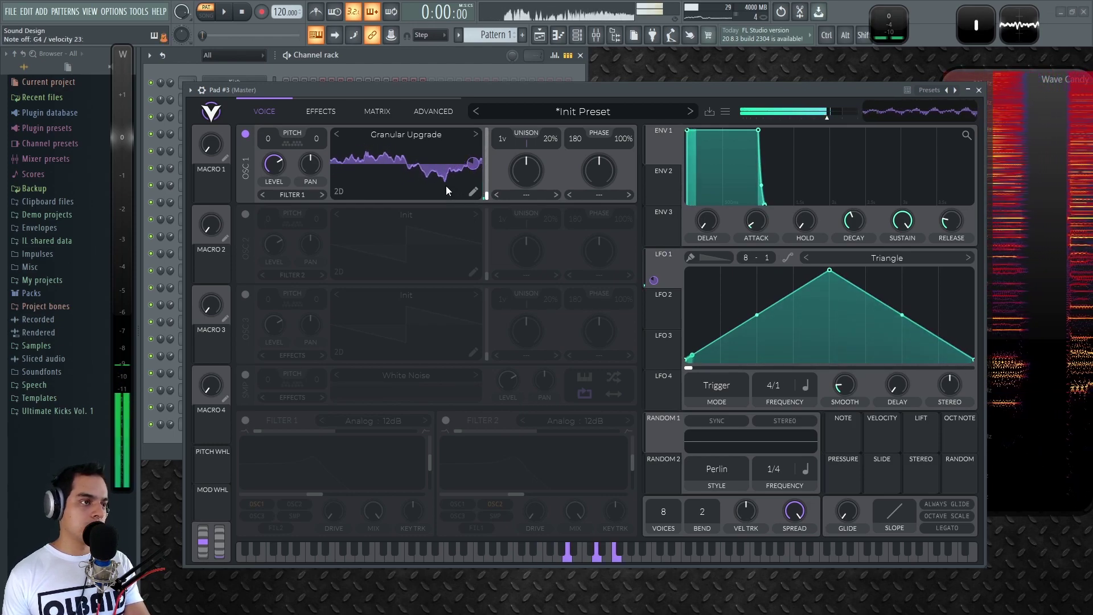
Lengthen Envelope 1's attack and decay, lower its sustain slightly, and set its release to about 1.924 s
drag(770, 225, 767, 194)
mouse_move(948, 224)
mouse_down()
mouse_move(948, 206)
mouse_move(900, 229)
mouse_move(952, 216)
mouse_up()
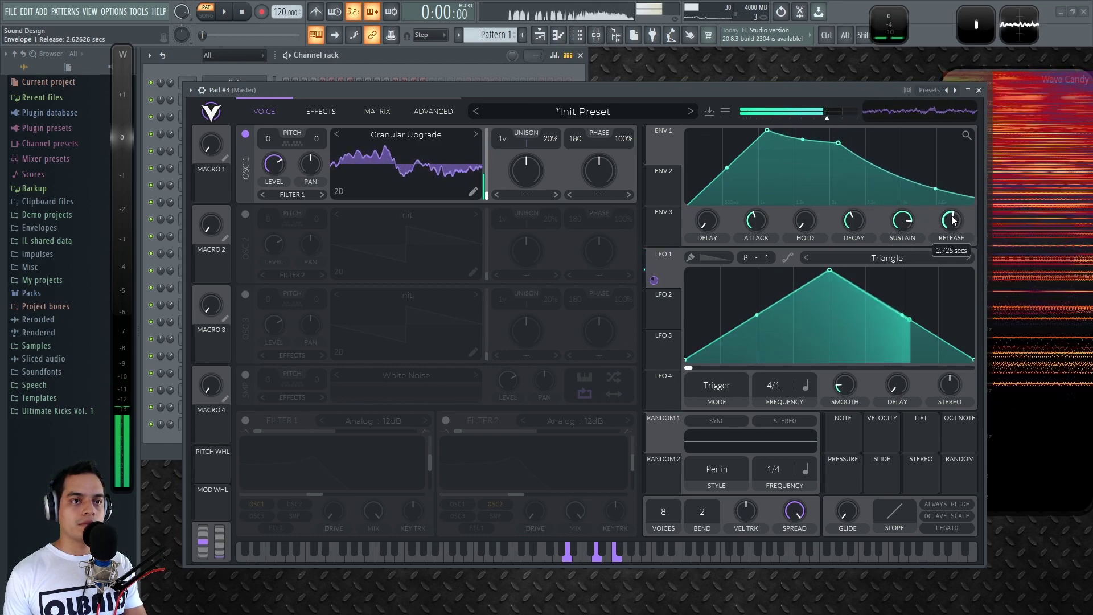
drag(853, 227, 854, 222)
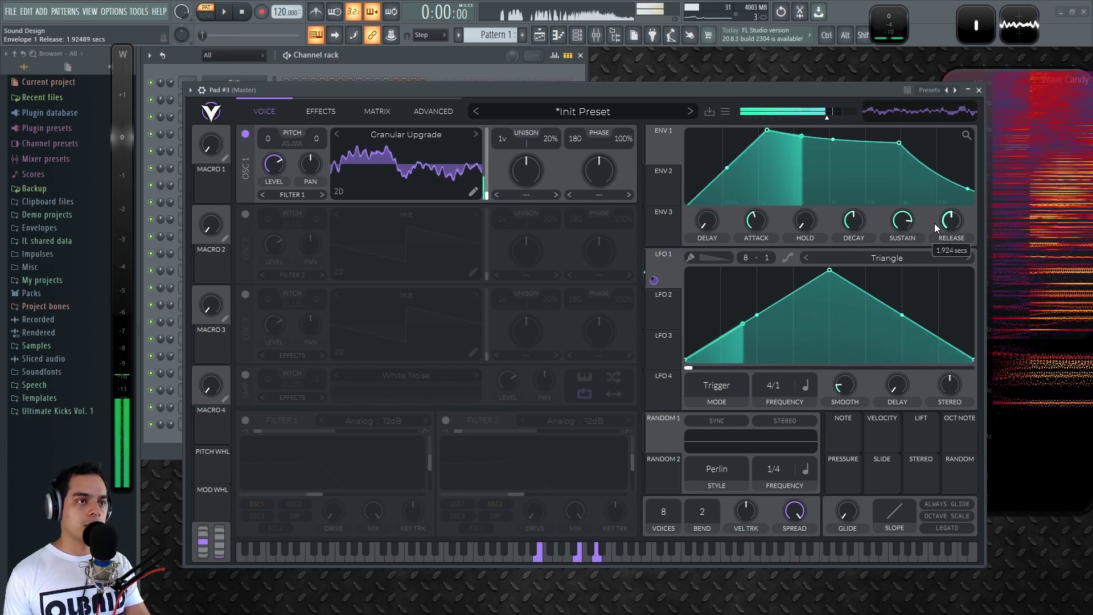
Enable Oscillator 2 and load the Flange Sqrowl wavetable into it
click(247, 214)
click(436, 215)
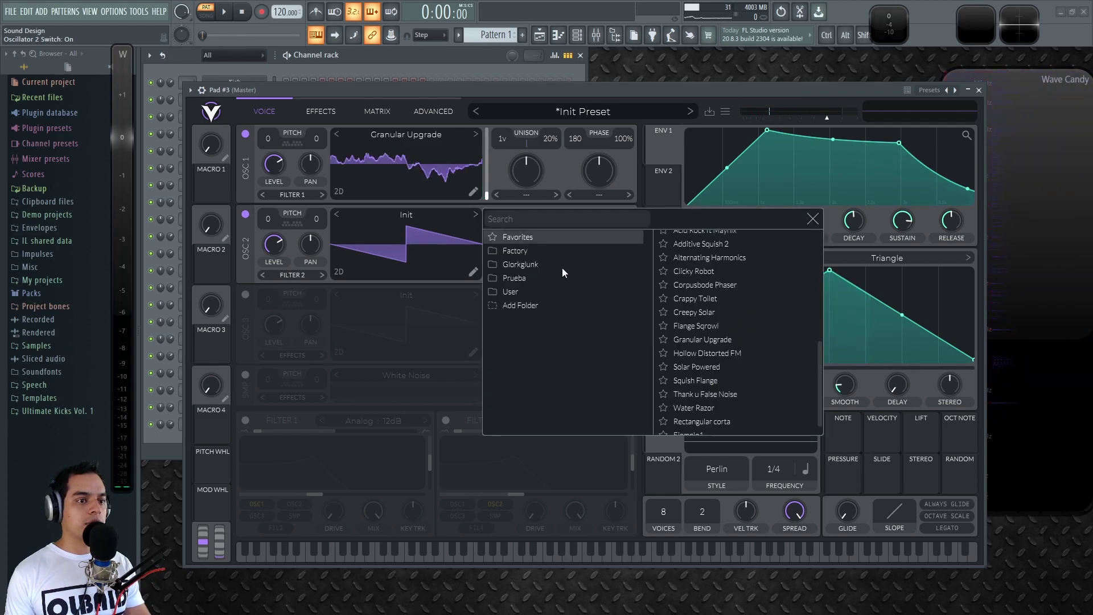
click(742, 325)
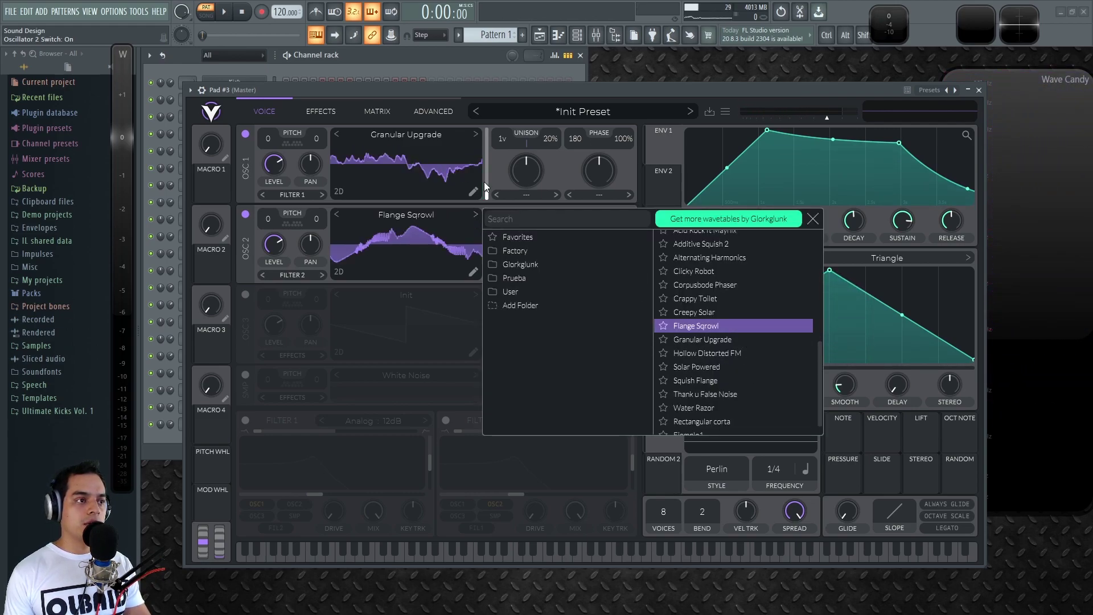
click(813, 220)
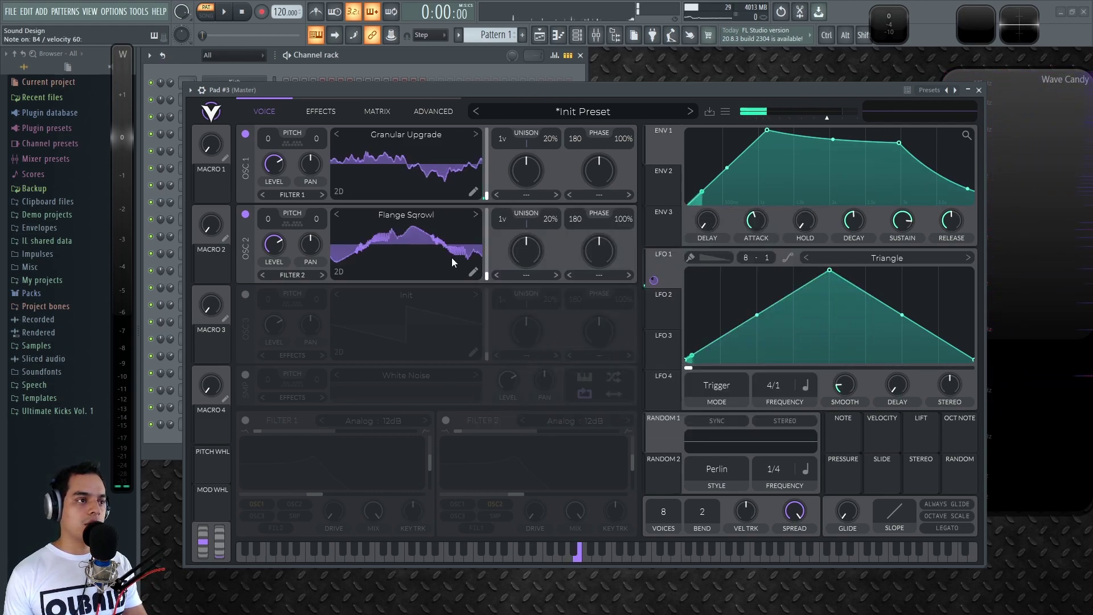
Turn off Oscillator 1, transpose Oscillator 2 up 12 semitones, and raise its wave frame
click(245, 134)
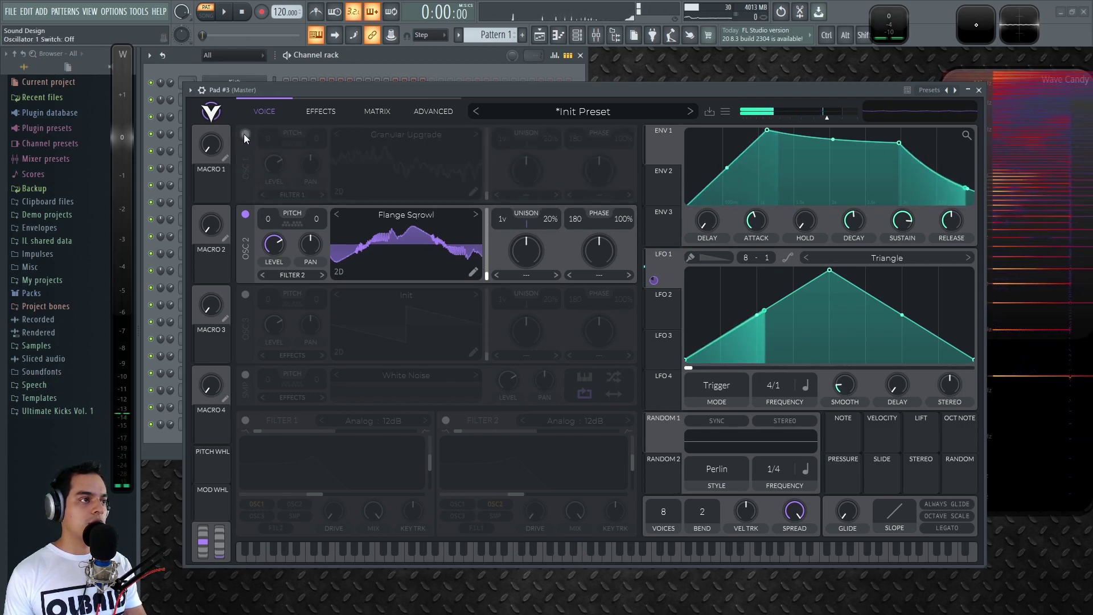
drag(268, 218, 289, 174)
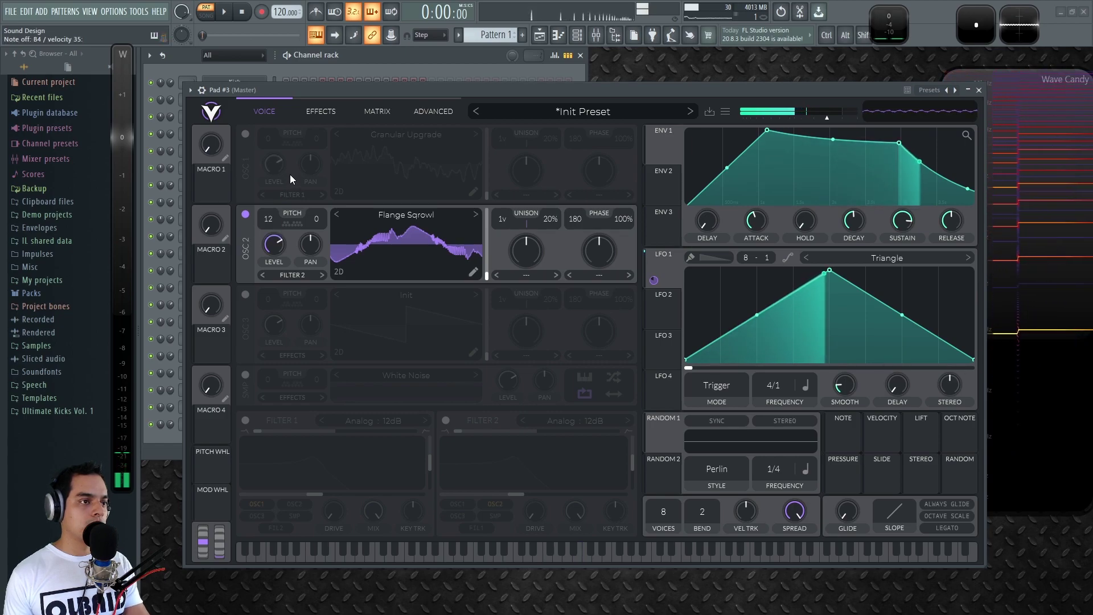
drag(482, 269, 487, 247)
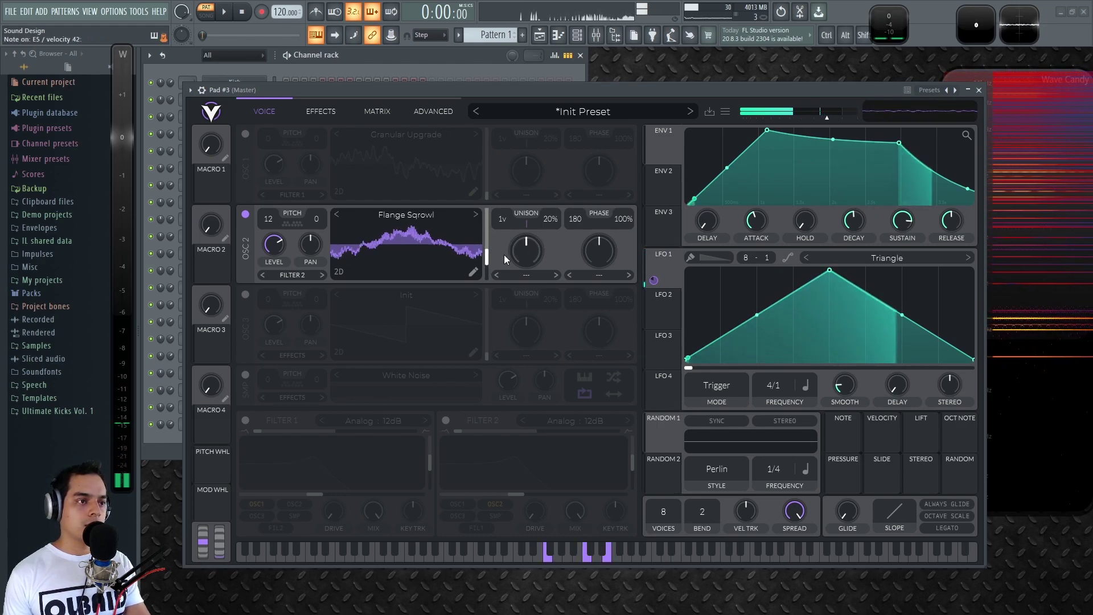
Set Oscillator 2's spectral morph to Harmonic Stretch, modulate its amount with LFO 1, and check the modulation matrix
click(538, 274)
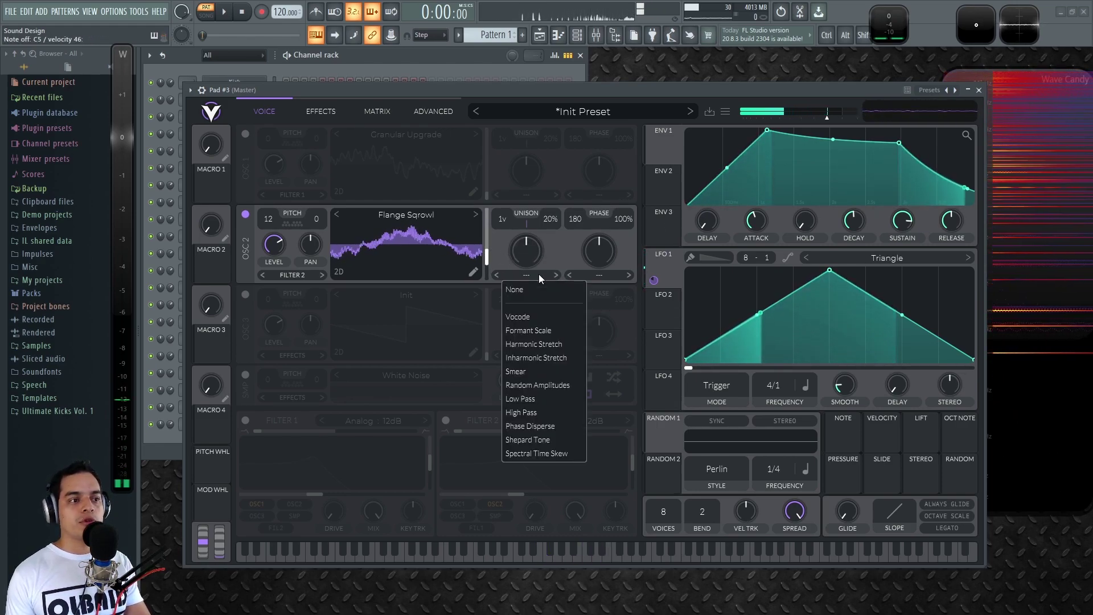
click(541, 342)
mouse_move(528, 251)
mouse_down()
mouse_move(537, 215)
mouse_move(525, 306)
mouse_move(521, 248)
mouse_up()
drag(666, 271, 530, 252)
click(369, 112)
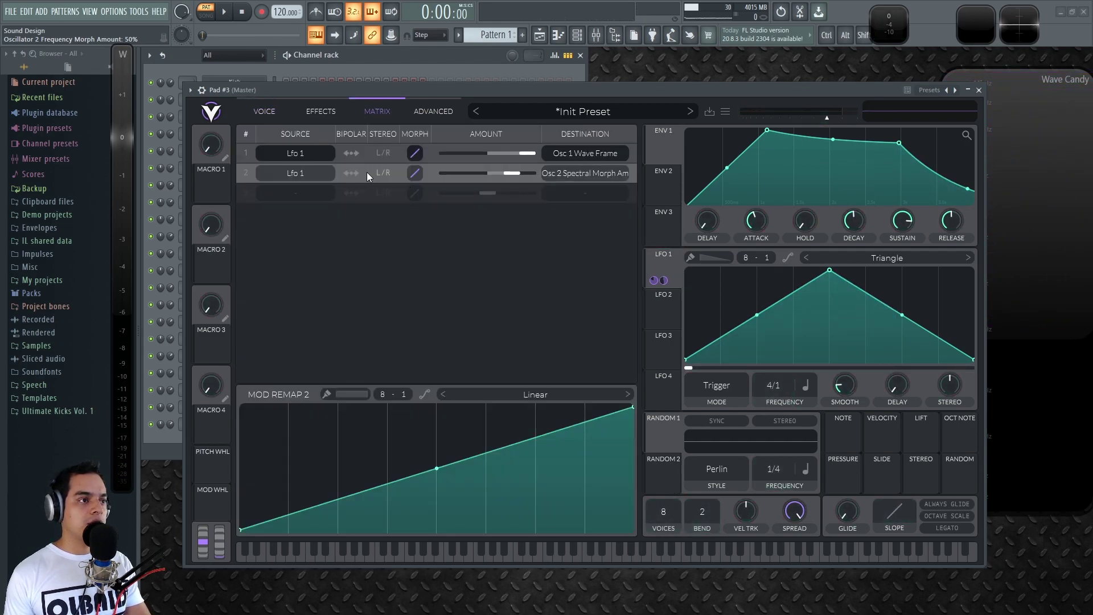
click(284, 112)
Set Oscillator 2 to 8 unison voices, then turn Oscillator 1 back on with 10 unison voices
drag(526, 287, 526, 233)
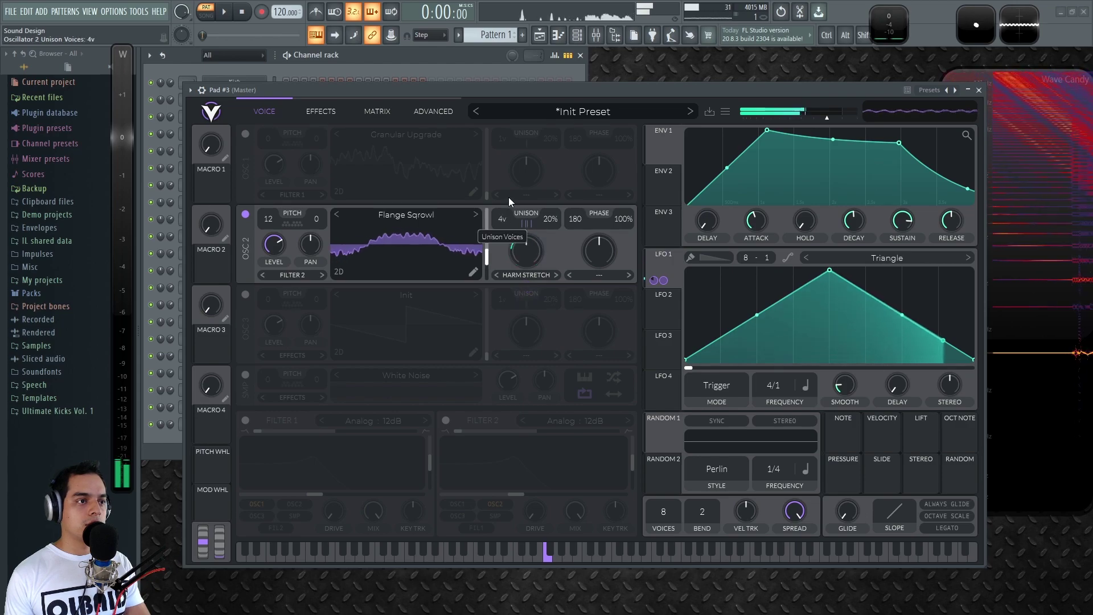
click(246, 134)
drag(487, 144, 508, 122)
double_click(487, 174)
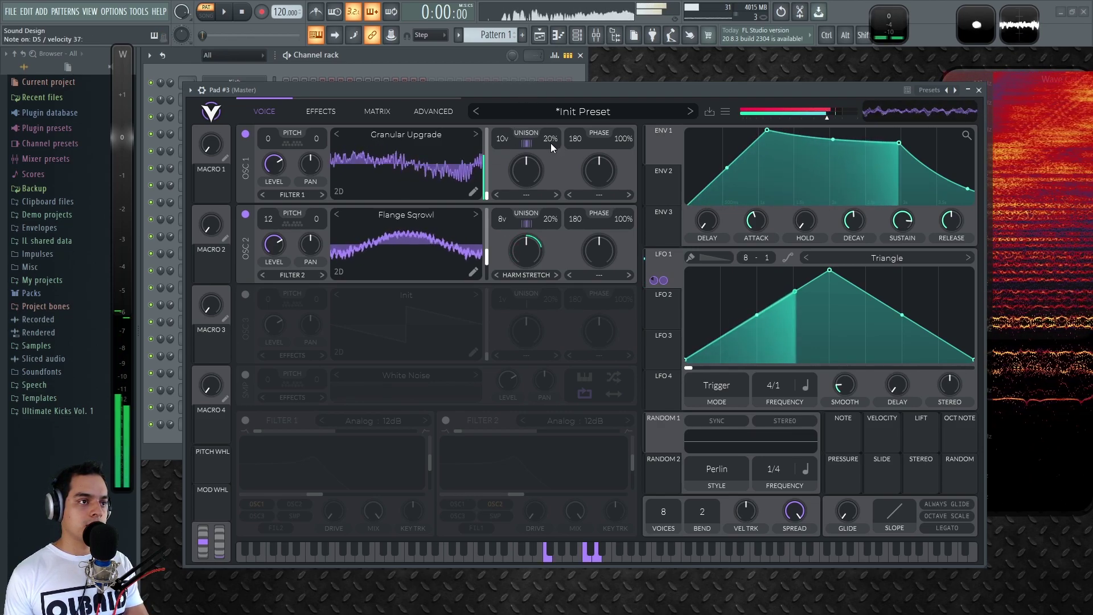
Fine-tune Oscillator 1 to -10 and Oscillator 2 to 28, with unison detune of 34% and 15% respectively
drag(317, 219, 403, 264)
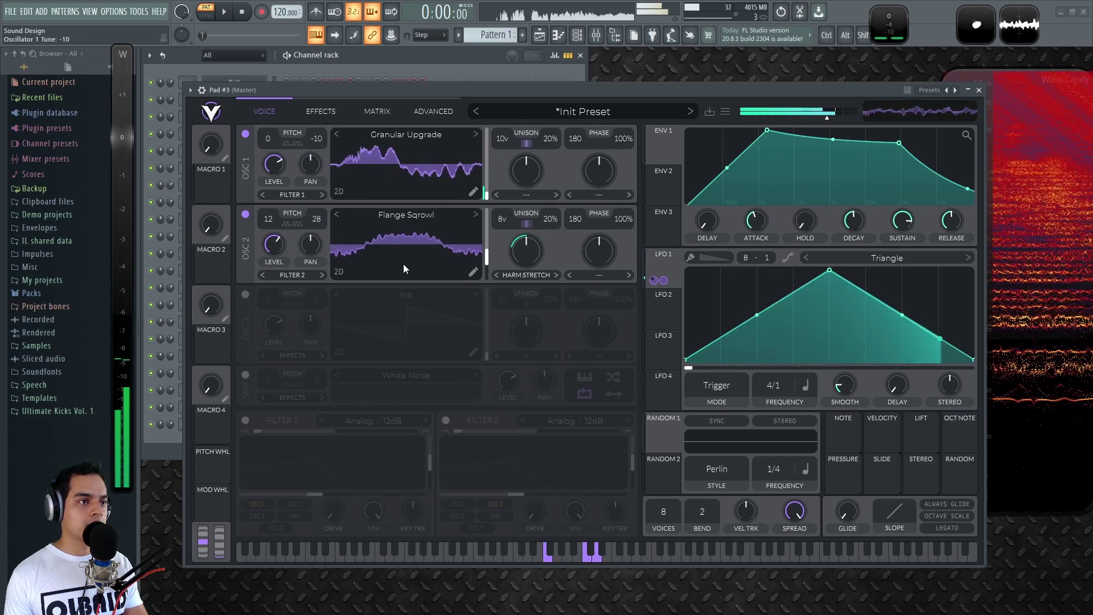
mouse_move(546, 142)
mouse_down()
mouse_move(545, 155)
mouse_move(553, 132)
mouse_up()
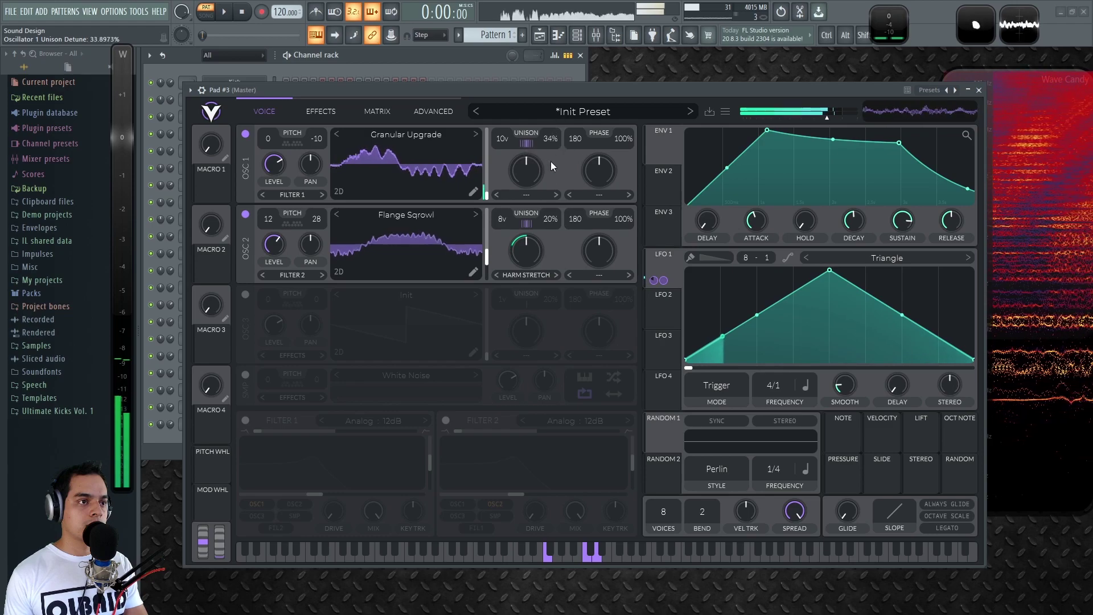
drag(544, 222, 548, 226)
Sweep Oscillator 2's wave frame down to its lowest frames and leave it at a higher, roughly middle position
mouse_move(520, 288)
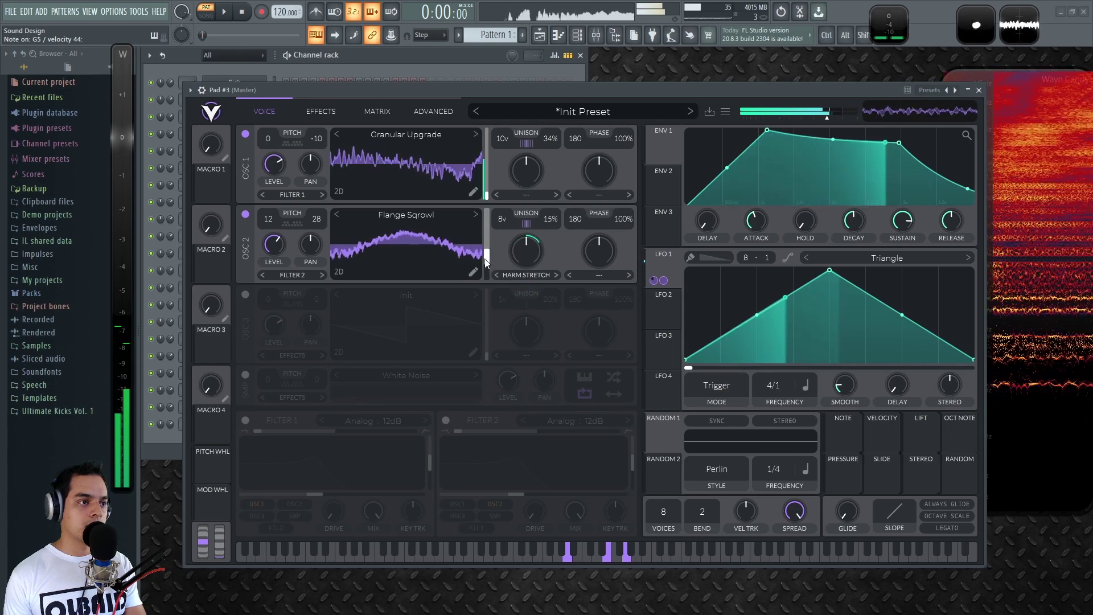
drag(486, 262, 480, 283)
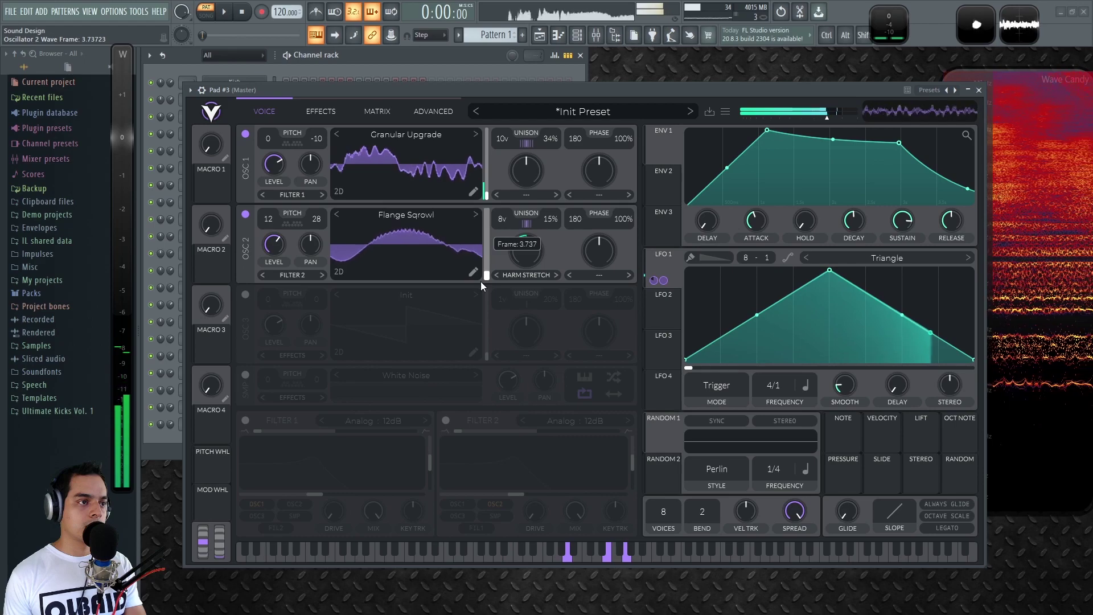
drag(481, 282, 481, 282)
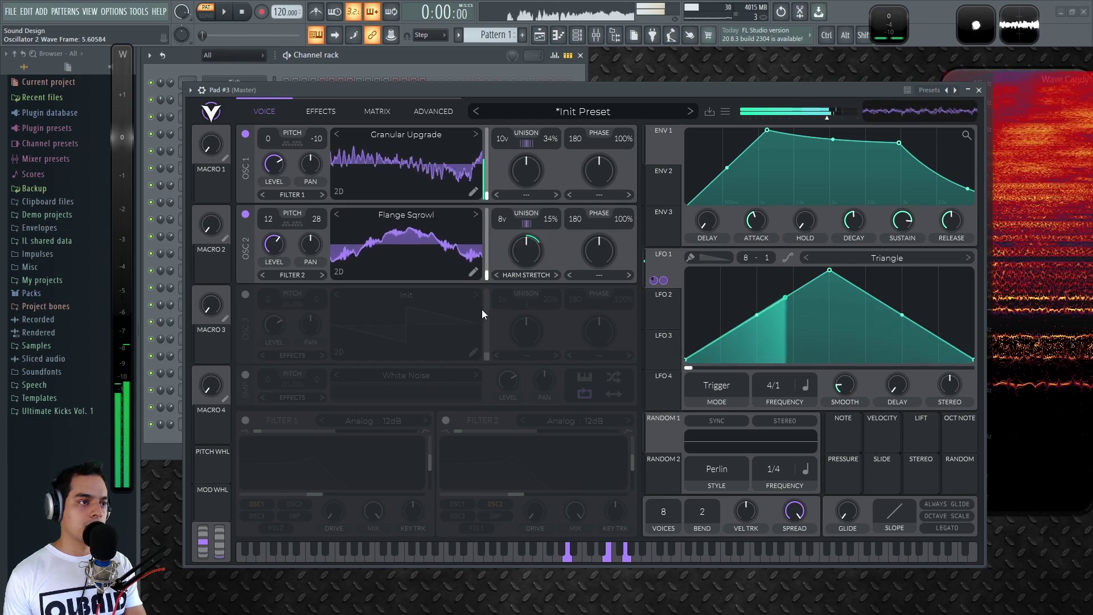
drag(487, 277, 485, 236)
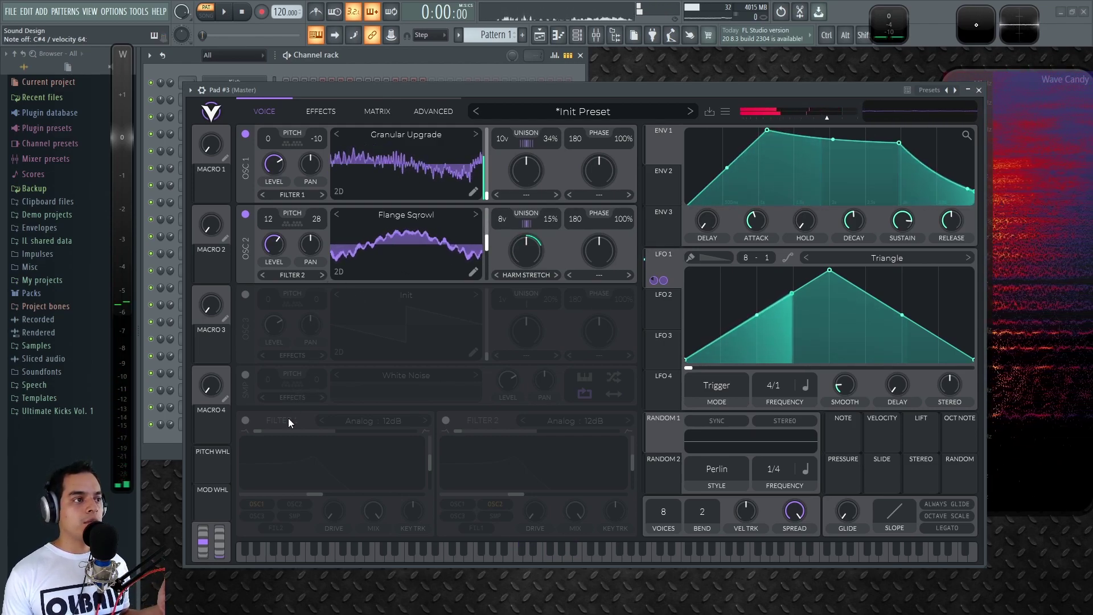
Enable Filters 1 and 2 as Analog 24dB band-pass filters, raise Filter 1's cutoff, and set Filter 2's to about 43.54 semitones
click(248, 420)
click(445, 420)
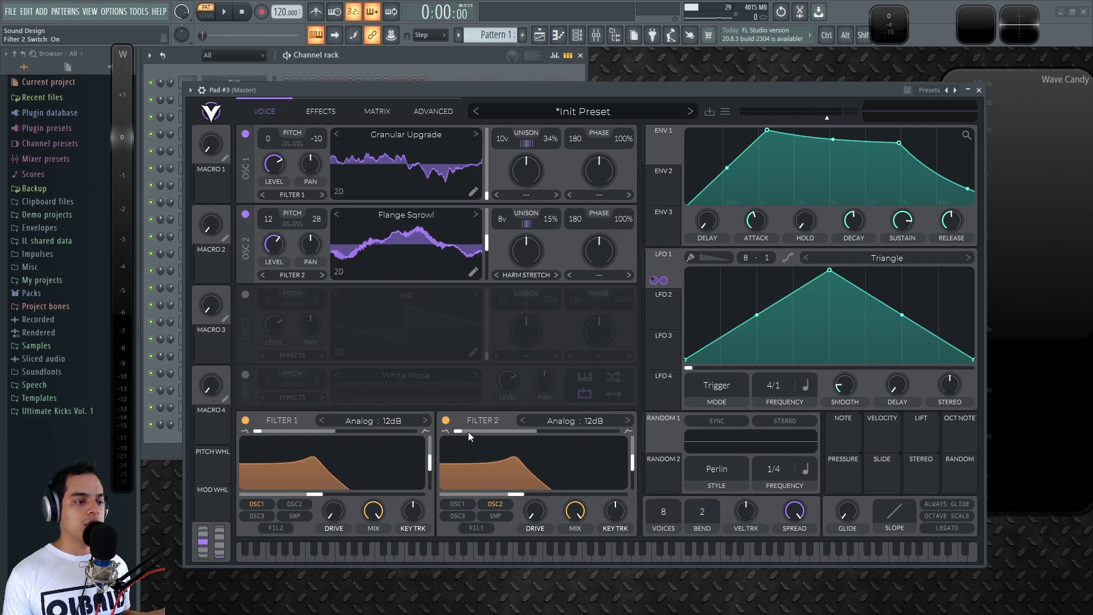
drag(316, 496, 332, 499)
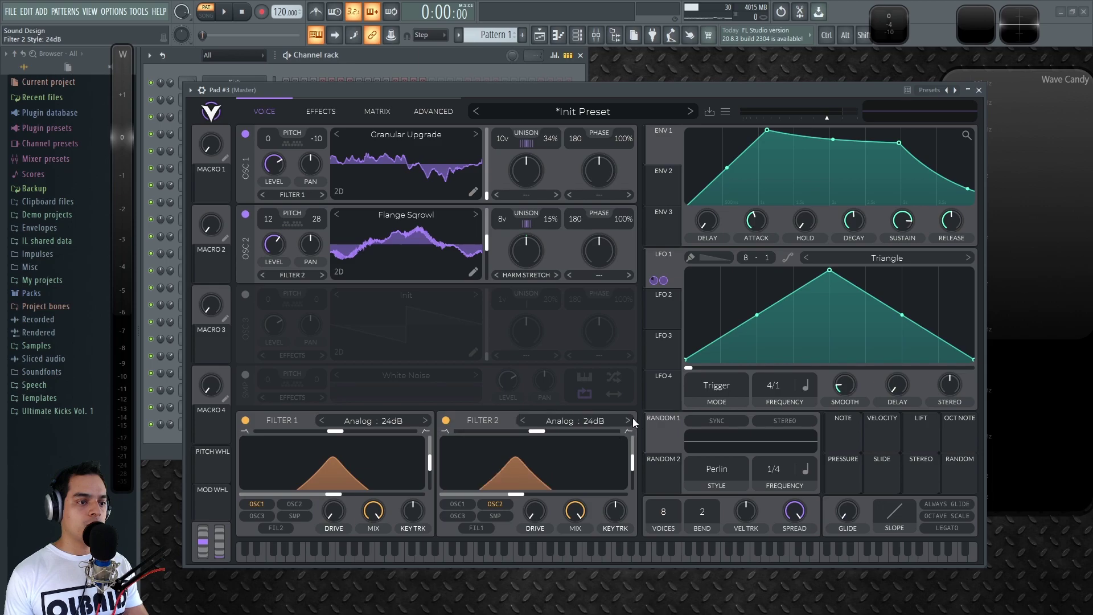
drag(516, 494, 582, 495)
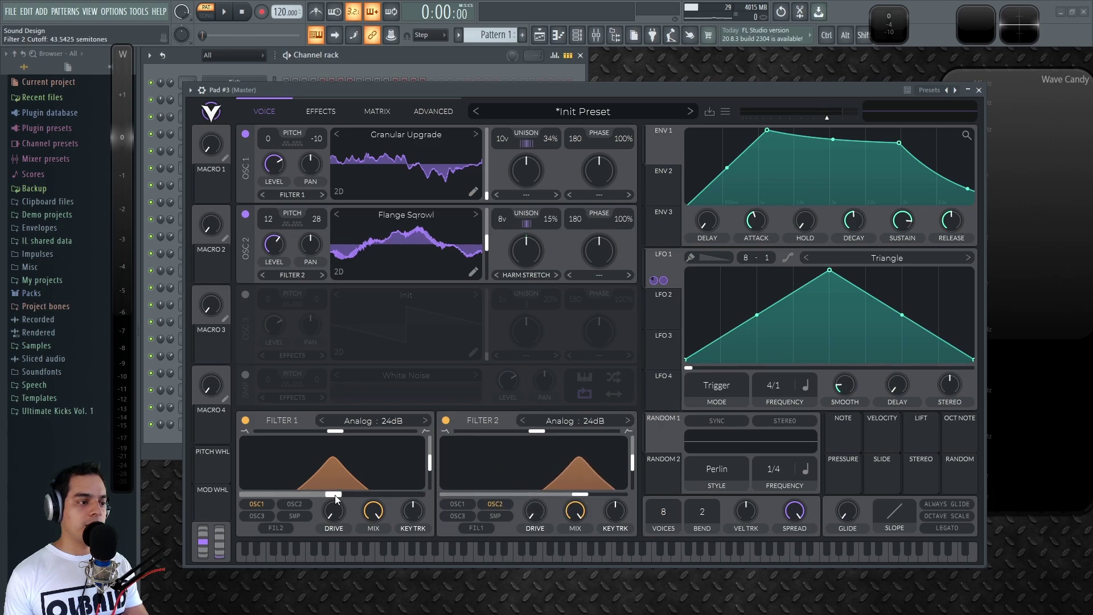
Lower Filter 1's cutoff to about -14.43 semitones, then modulate Filter 1's cutoff with LFO 2 and Filter 2's cutoff with LFO 3
drag(289, 494, 288, 494)
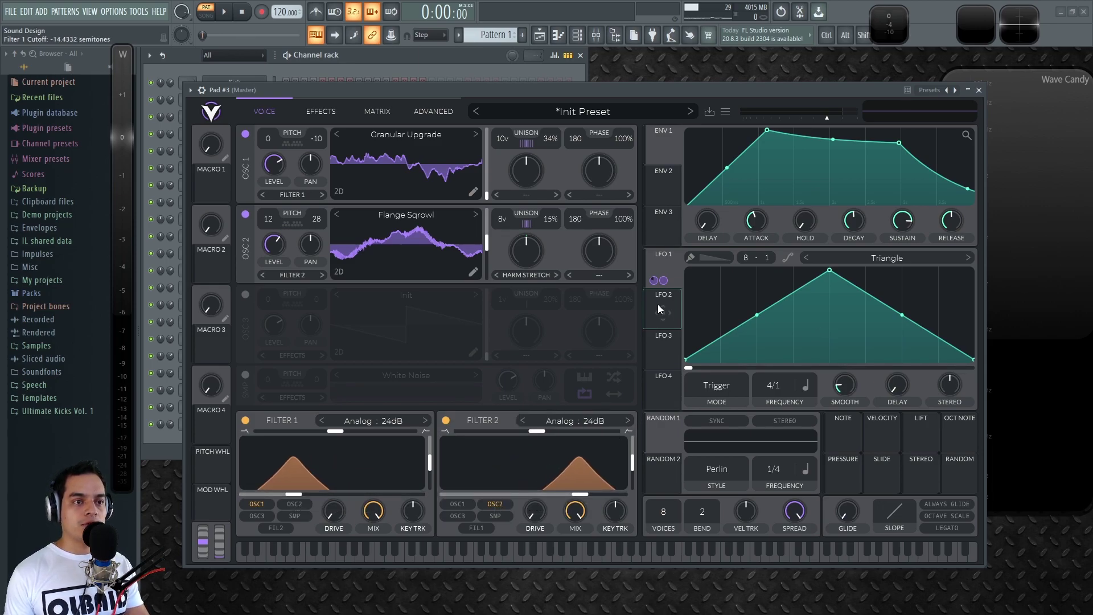
drag(663, 313, 386, 467)
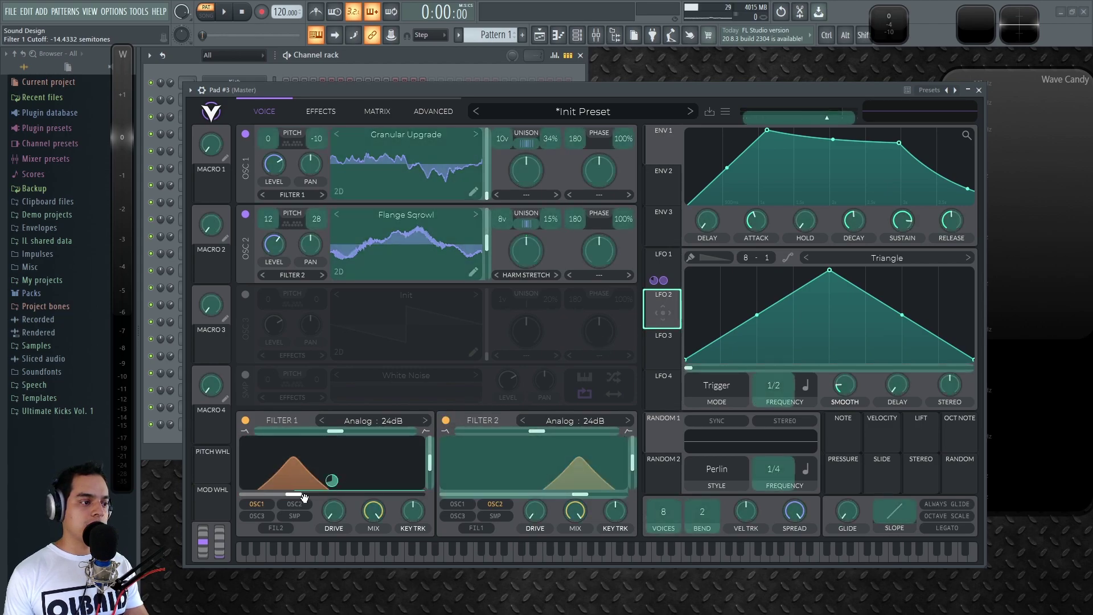
drag(303, 494, 302, 494)
drag(667, 354, 577, 491)
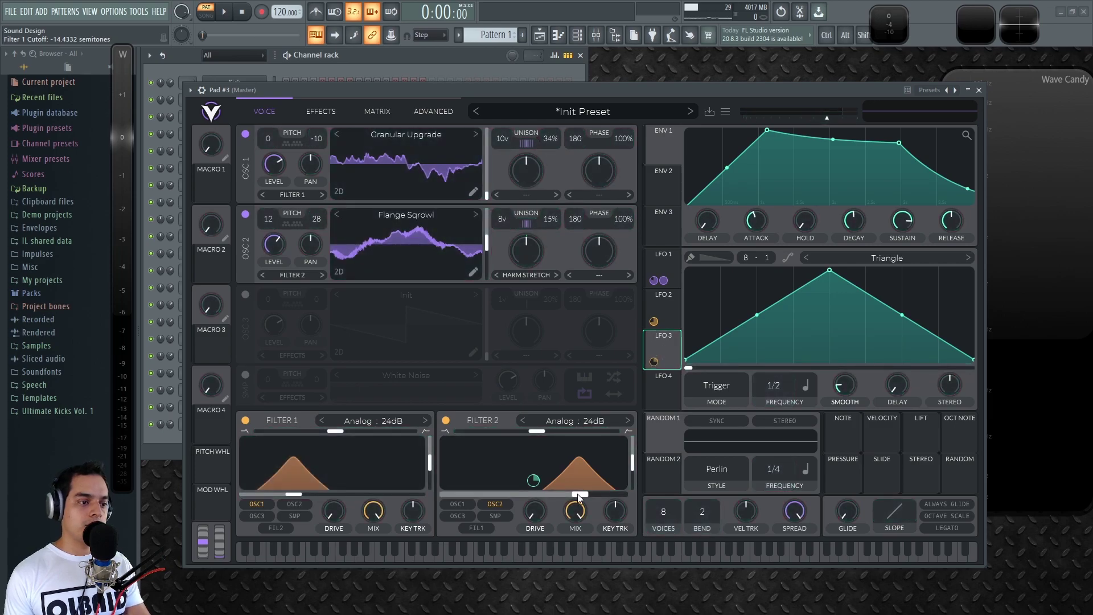
Set LFO 3's frequency to 4/1 and switch LFO 2's frequency to seconds at about 5.133 secs
drag(783, 385, 770, 403)
click(663, 316)
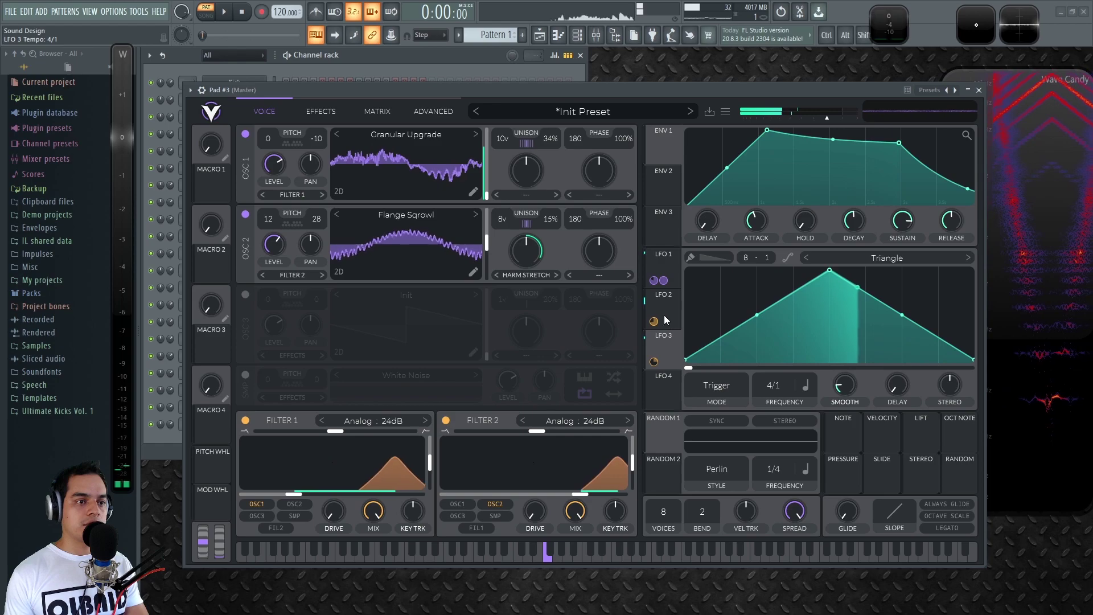
click(805, 387)
click(822, 408)
mouse_move(773, 387)
mouse_down()
mouse_move(786, 346)
mouse_move(774, 405)
mouse_up()
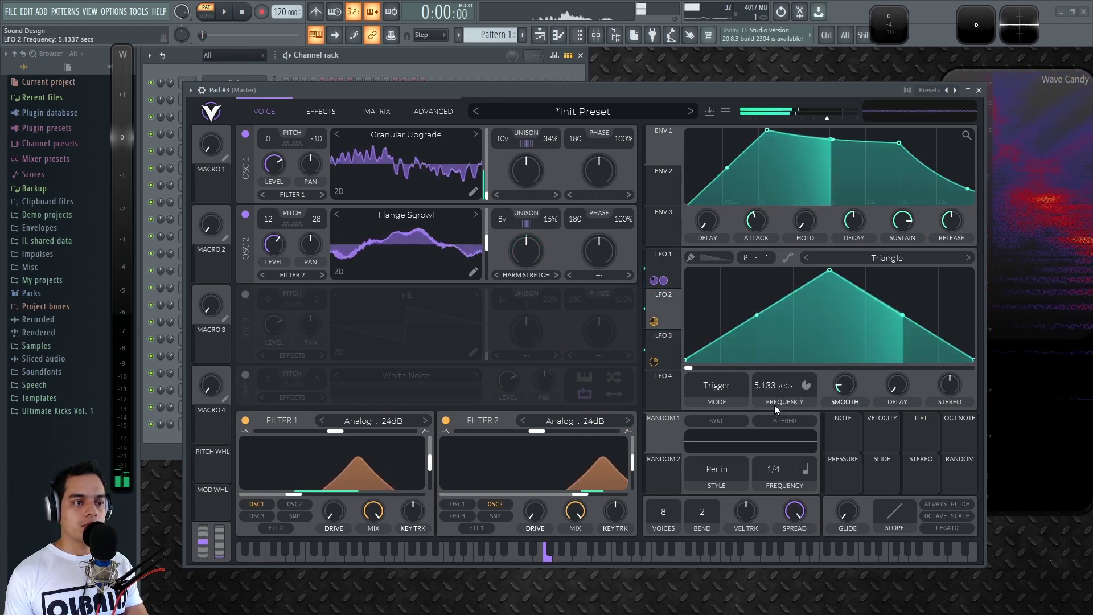
Change LFO 3's mode to Sync
click(667, 348)
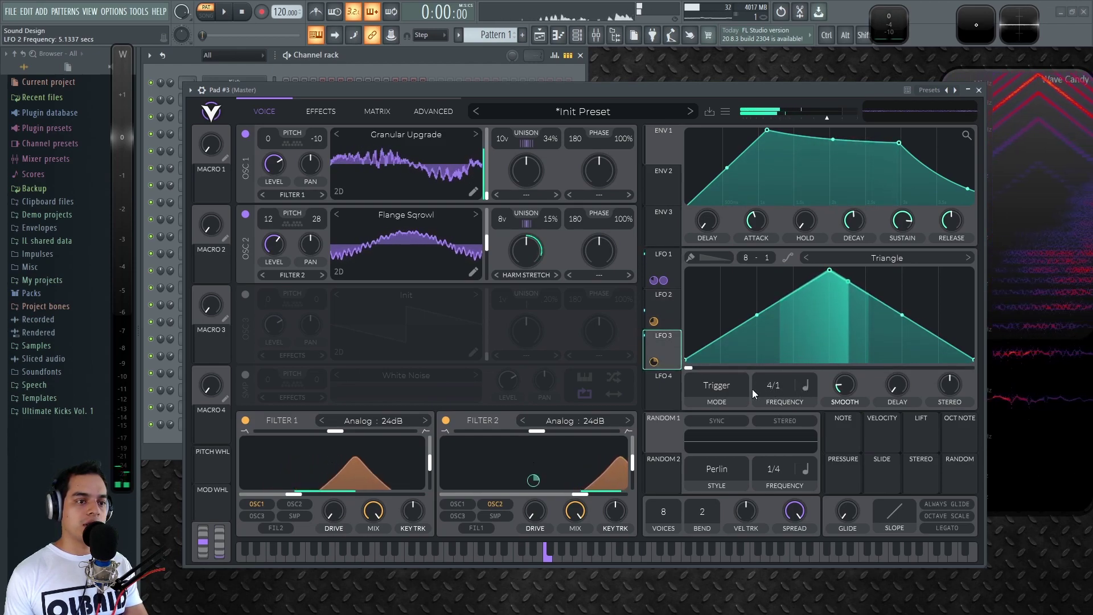
click(729, 393)
click(714, 430)
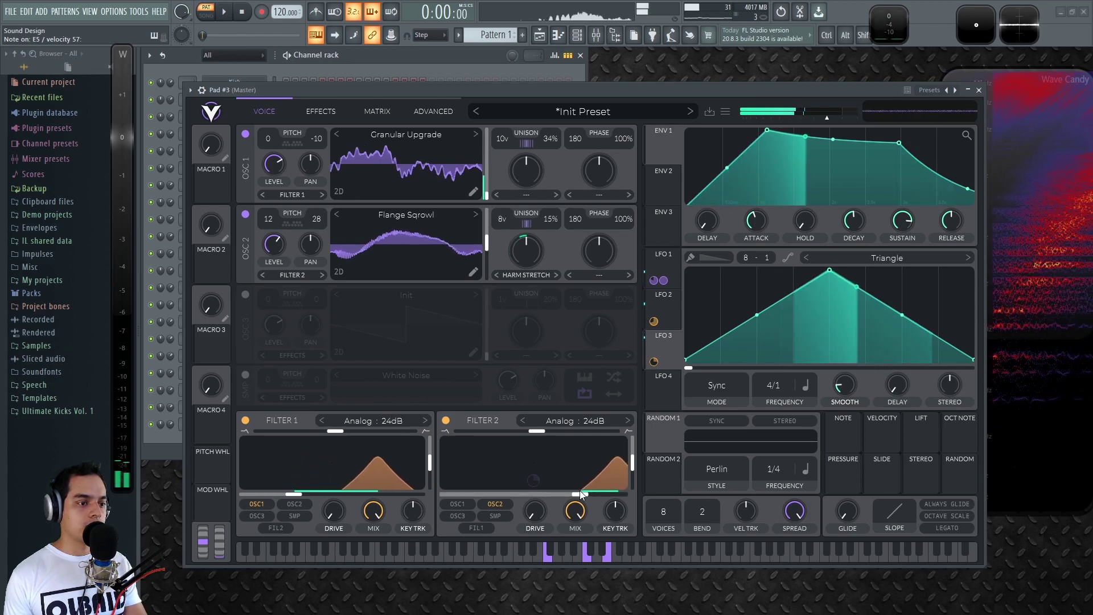
Lower Filter 2's cutoff to about -17.27 semitones and Filter 1's cutoff to about -26.21 semitones
drag(580, 494, 525, 496)
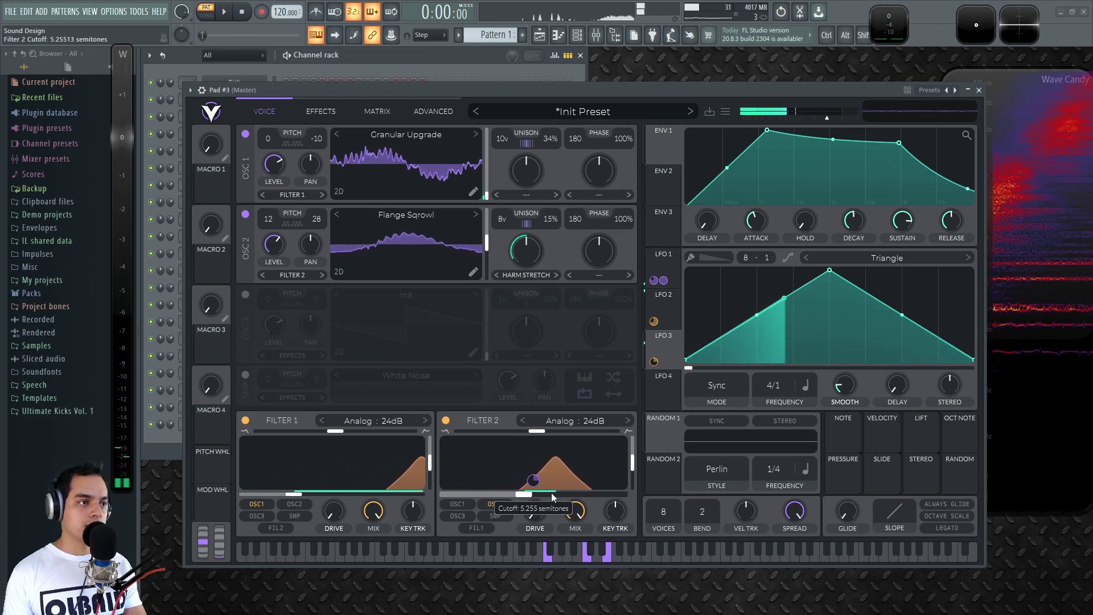
drag(543, 491, 492, 498)
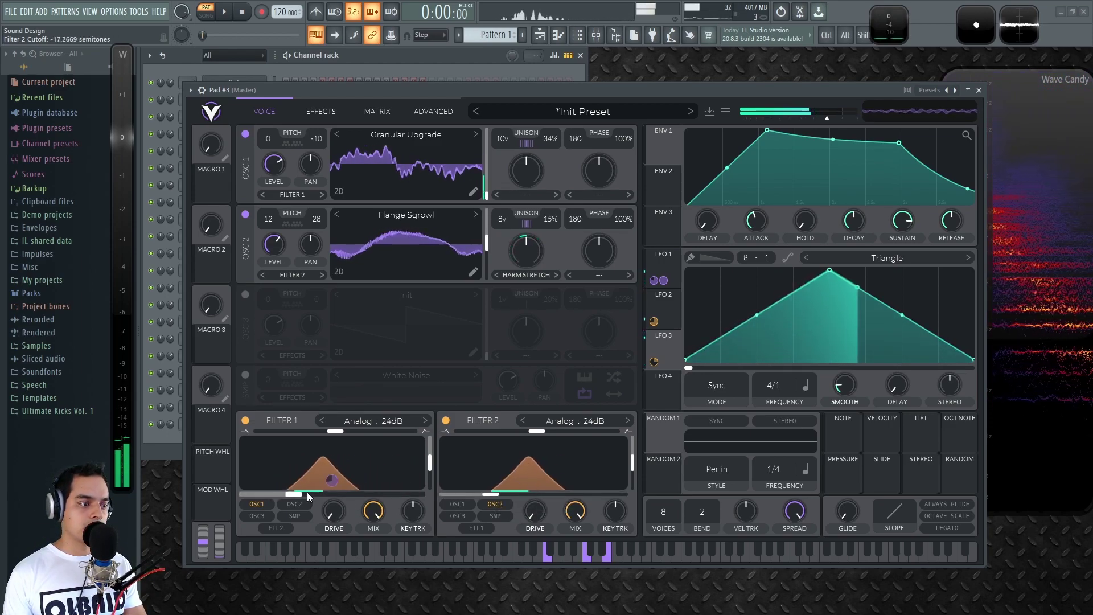
drag(310, 492, 285, 497)
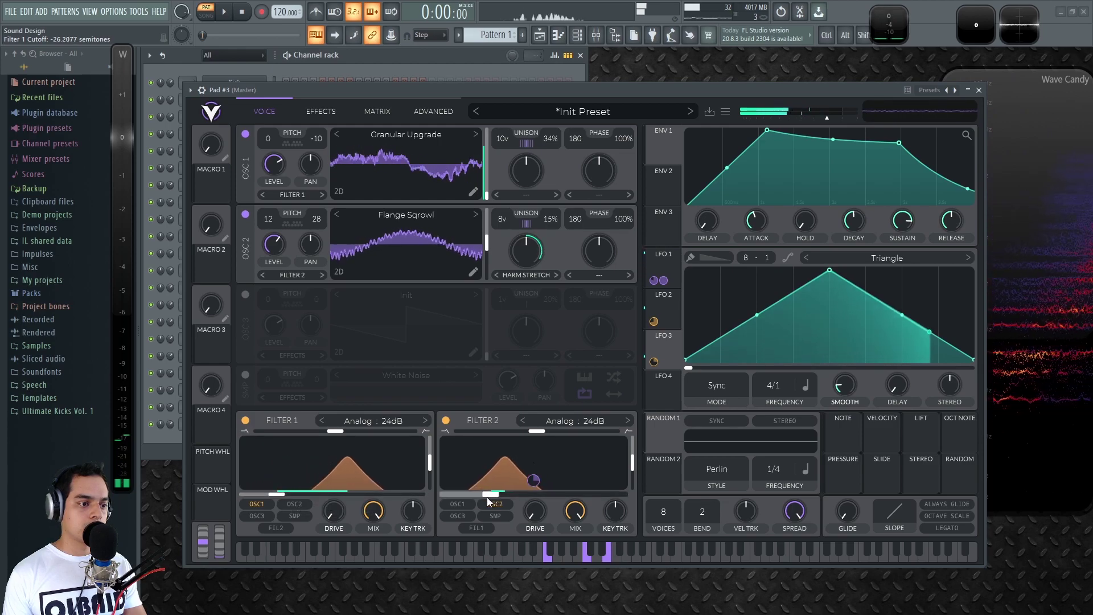
Modulate Filter 1's cutoff with Random 1 at a 1/1 frequency and Filter 2's cutoff with Random 2 at about 1.693 secs
drag(663, 433, 392, 490)
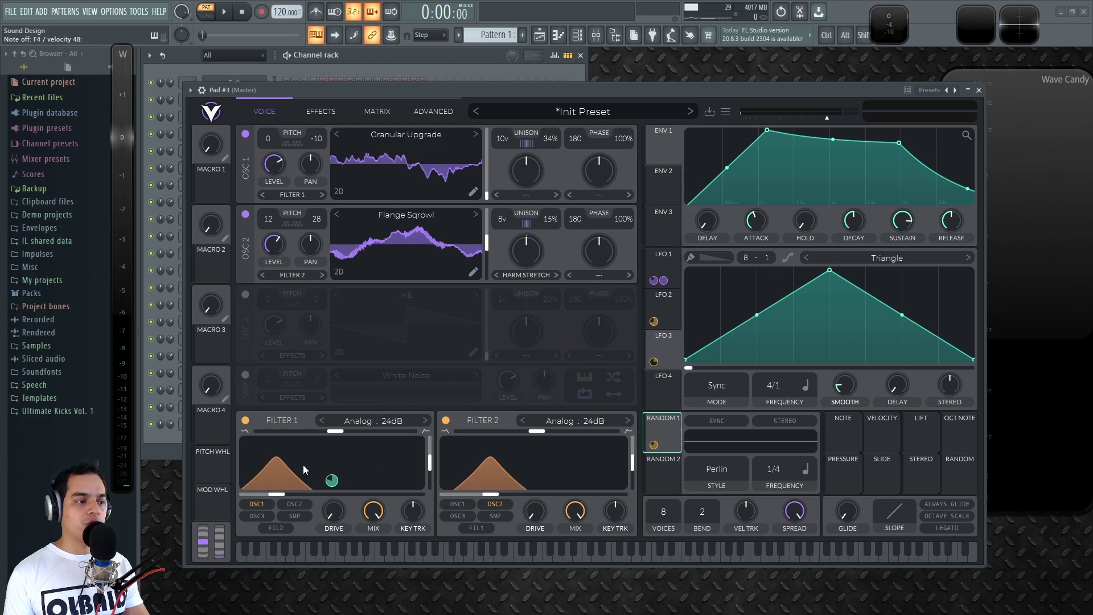
drag(635, 479, 494, 491)
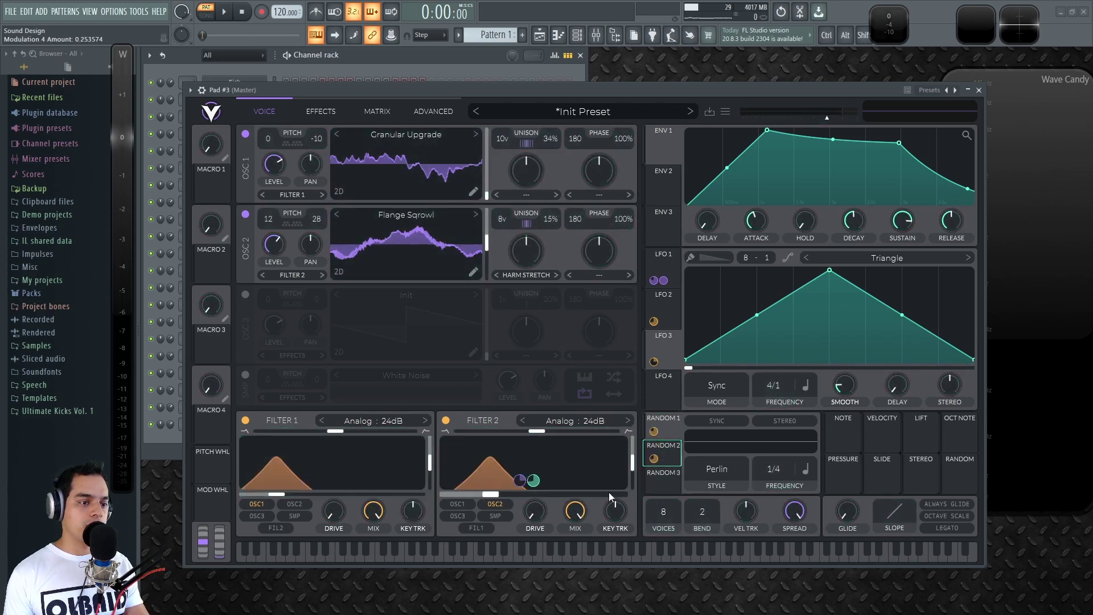
drag(772, 469, 777, 534)
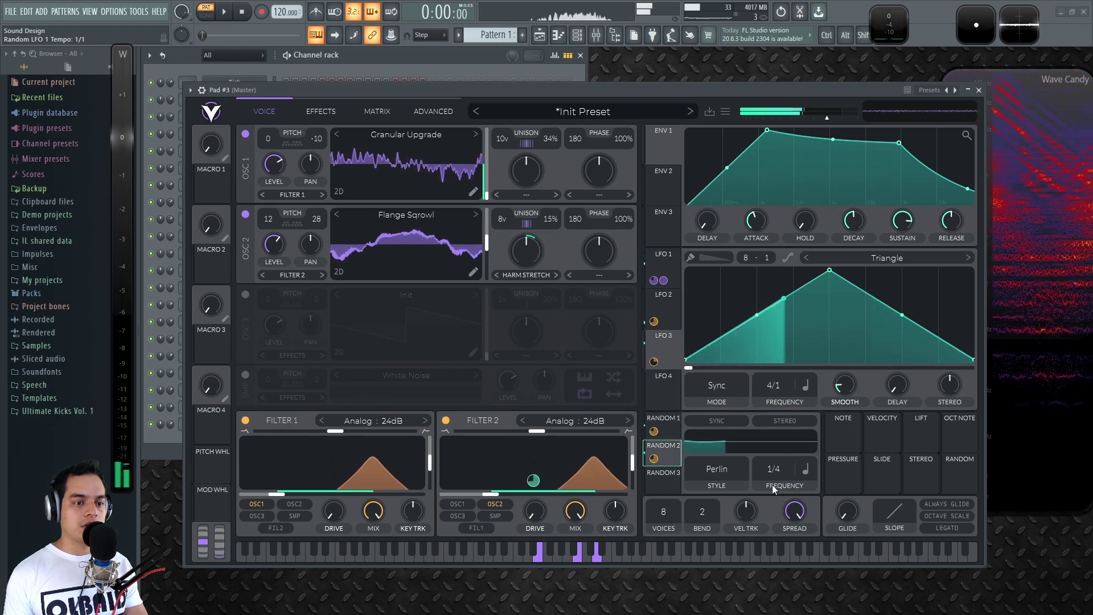
click(805, 468)
click(822, 487)
drag(791, 452, 784, 486)
Set Random 2's modulation amount to about 0.58, reduce Random 1's amount, and transpose Oscillator 1 to -12 semitones
drag(540, 479, 540, 483)
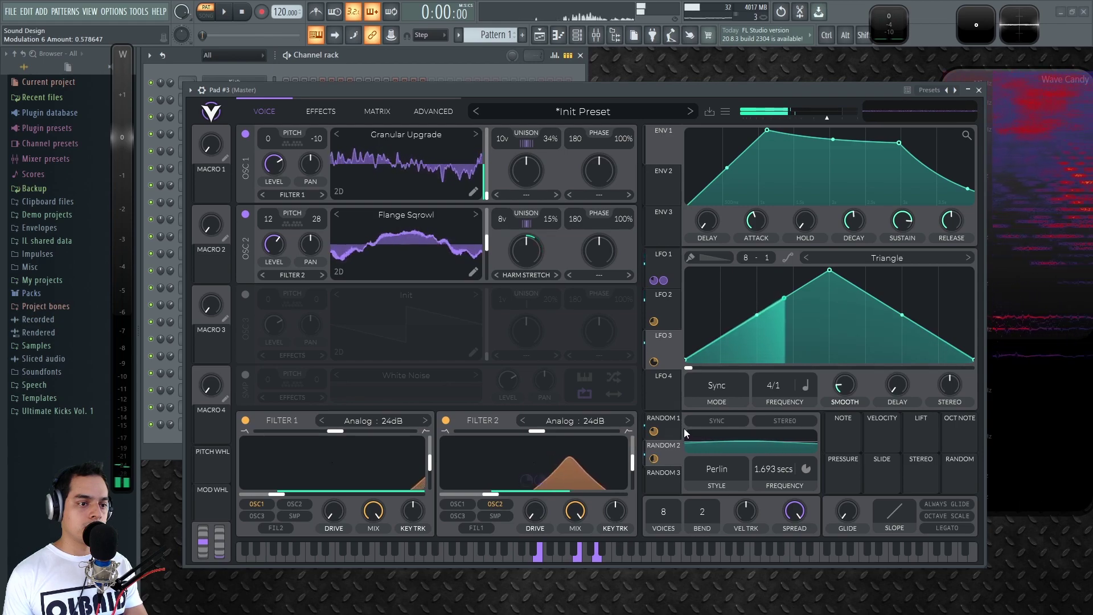
drag(654, 431, 654, 447)
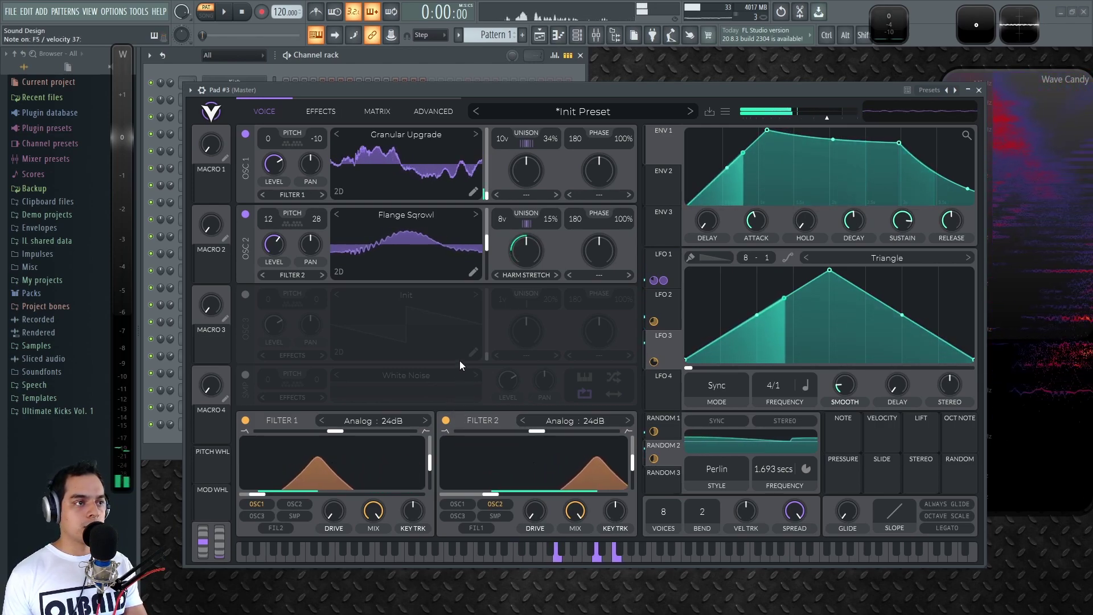
drag(270, 152, 271, 190)
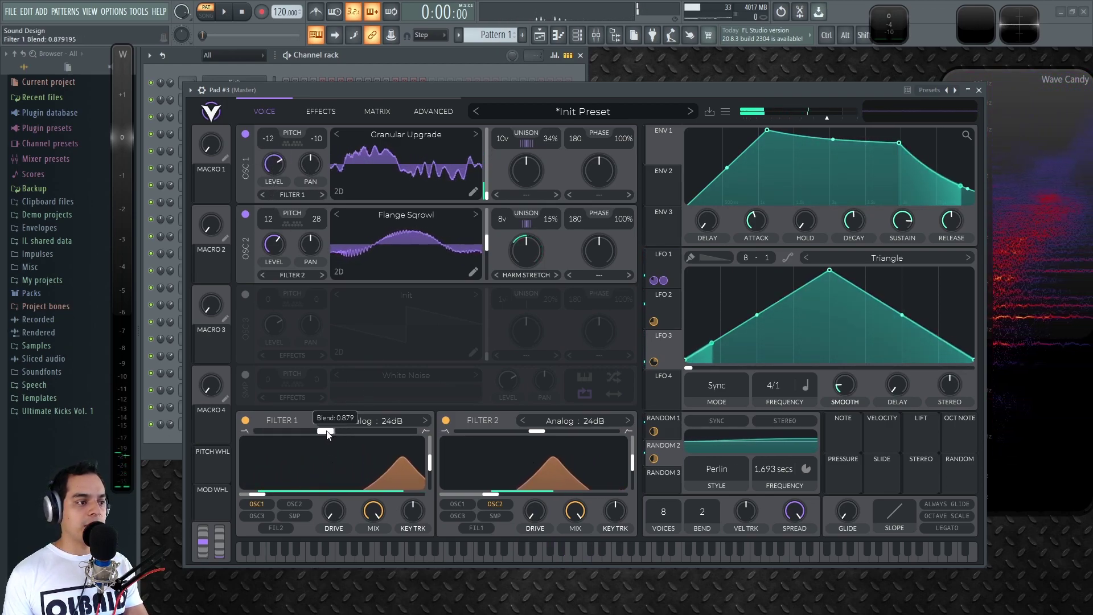
Shift Filter 1's blend toward low-pass, just below 0.73, and lower its cutoff to about -46.72 semitones
drag(337, 432, 308, 434)
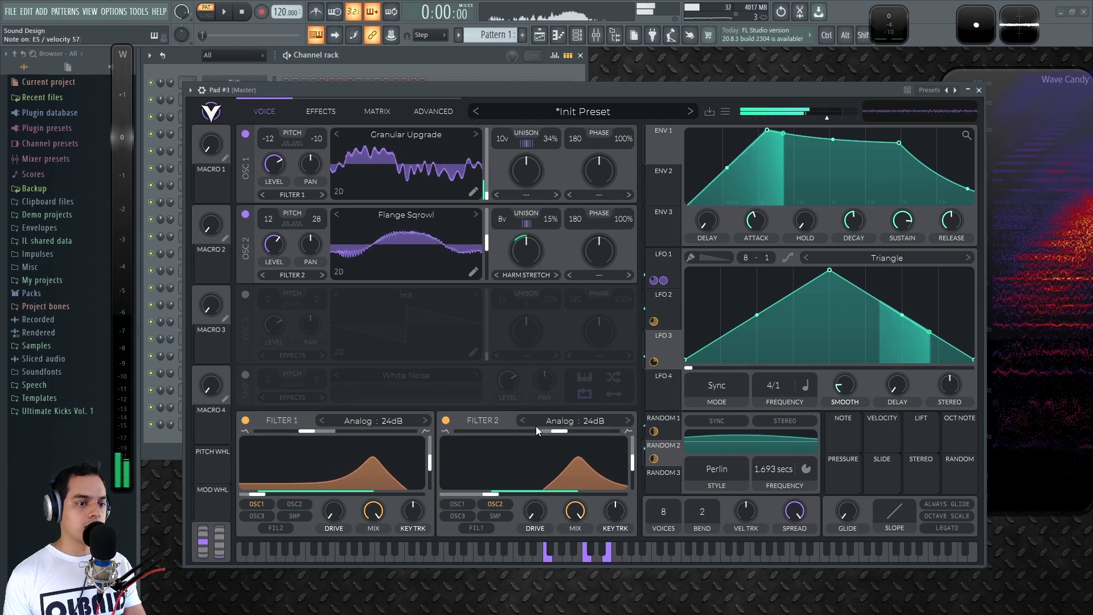
drag(307, 433, 278, 433)
drag(258, 495, 288, 496)
drag(278, 431, 317, 431)
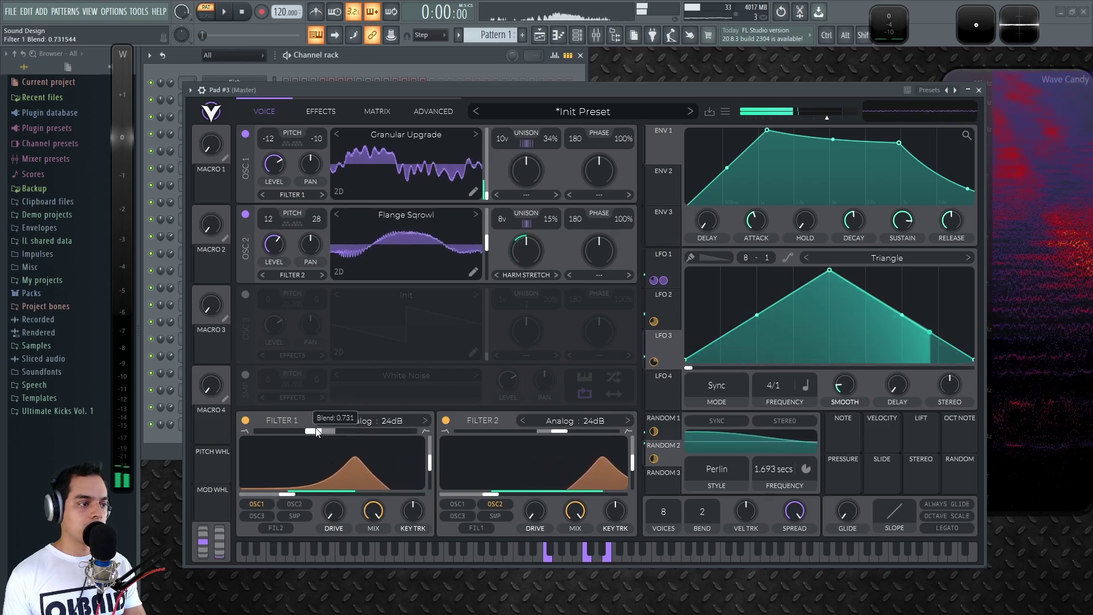
drag(291, 494, 250, 494)
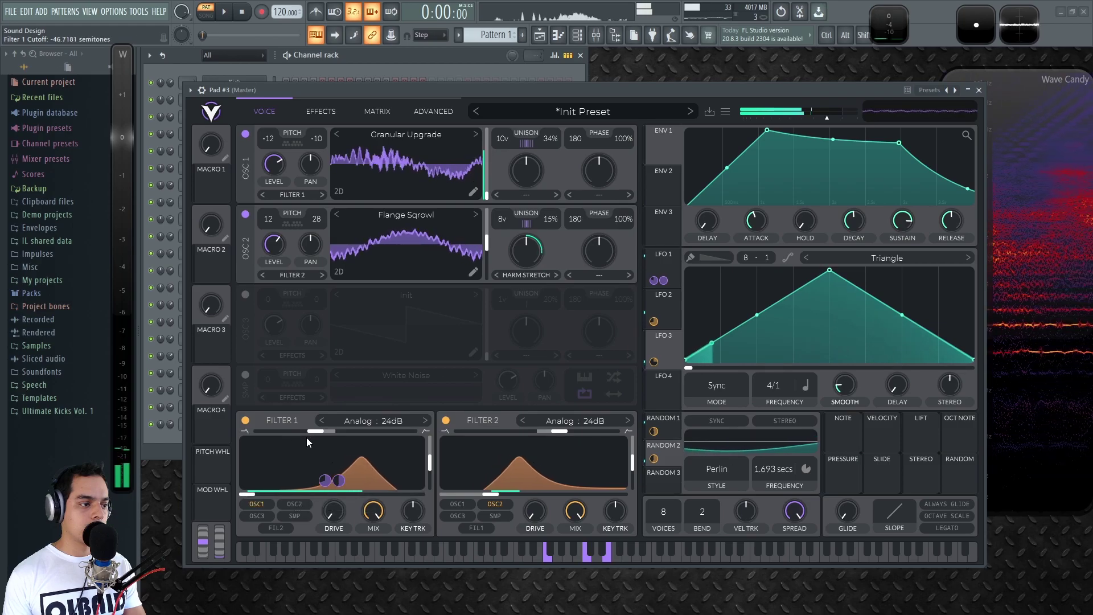
drag(314, 432, 308, 432)
Lower the resonance of Filter 1 and Filter 2 to 0%
drag(429, 462, 429, 492)
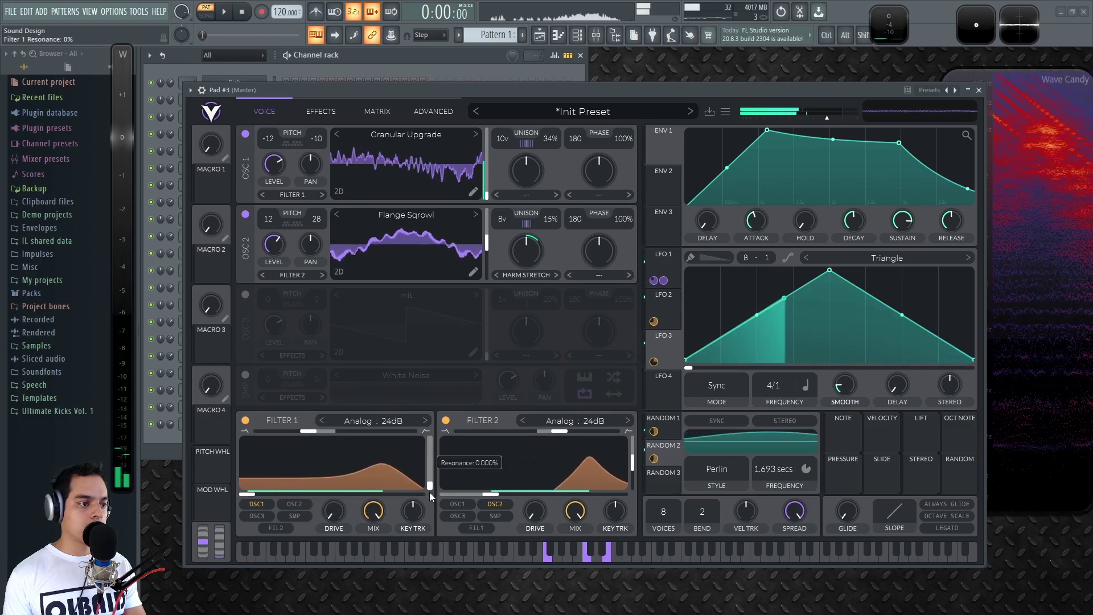
click(633, 466)
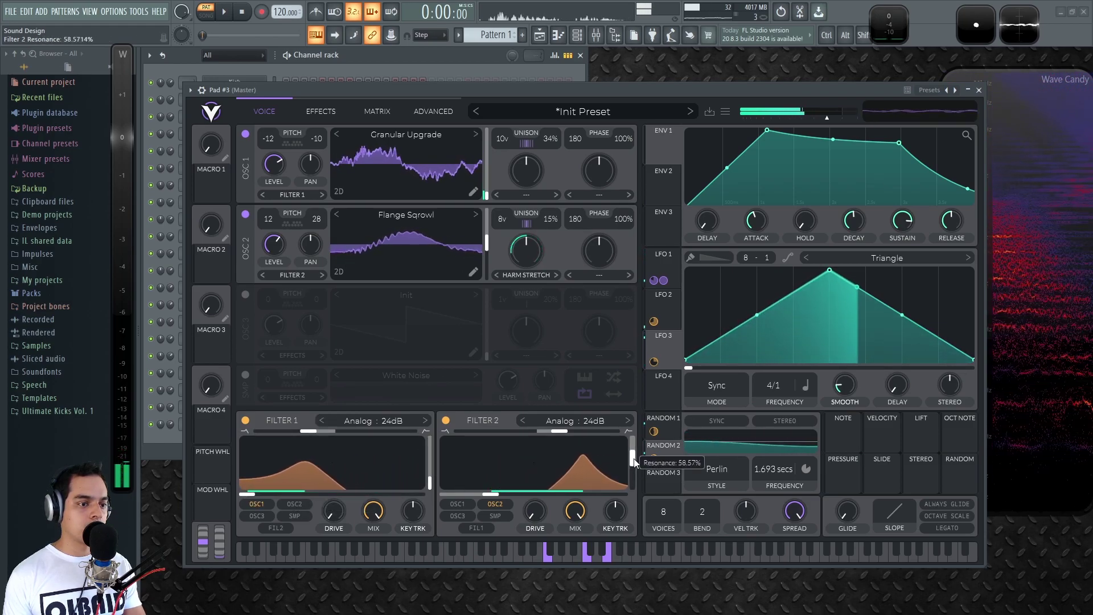
drag(628, 485, 619, 489)
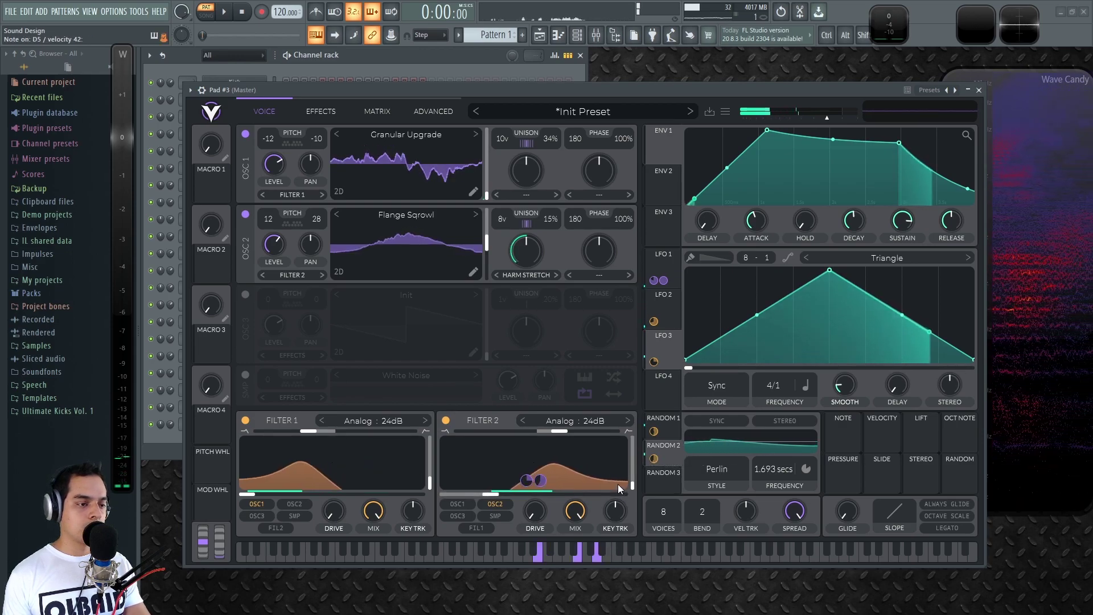
Set Filter 1's drive to about 10.1 dB, raise Filter 2's drive similarly, and hold both filters' resonance at 0%
drag(340, 514, 343, 449)
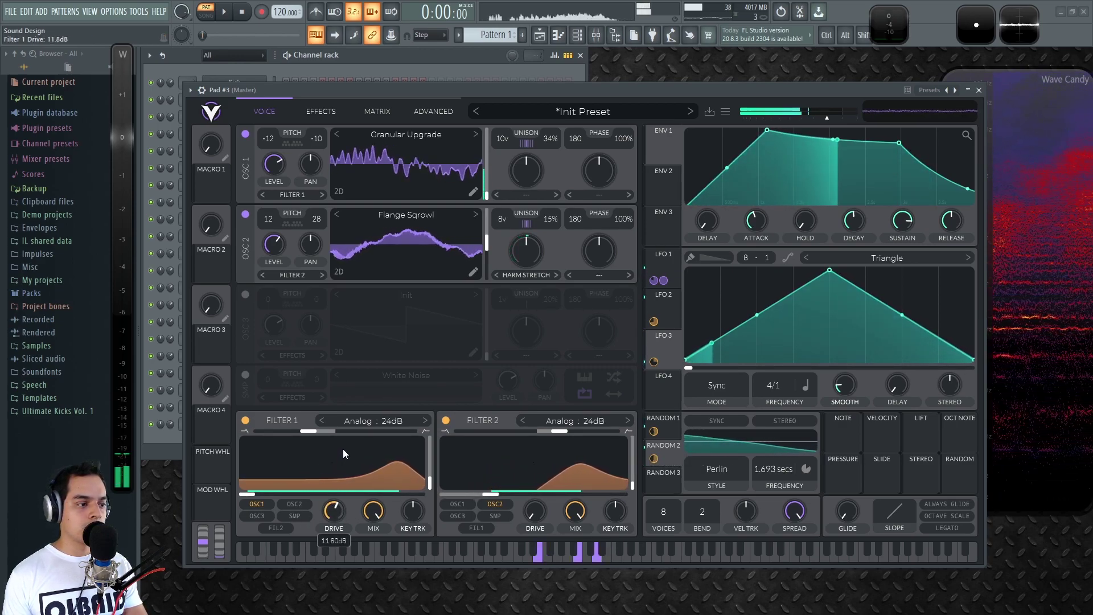
drag(533, 508, 541, 451)
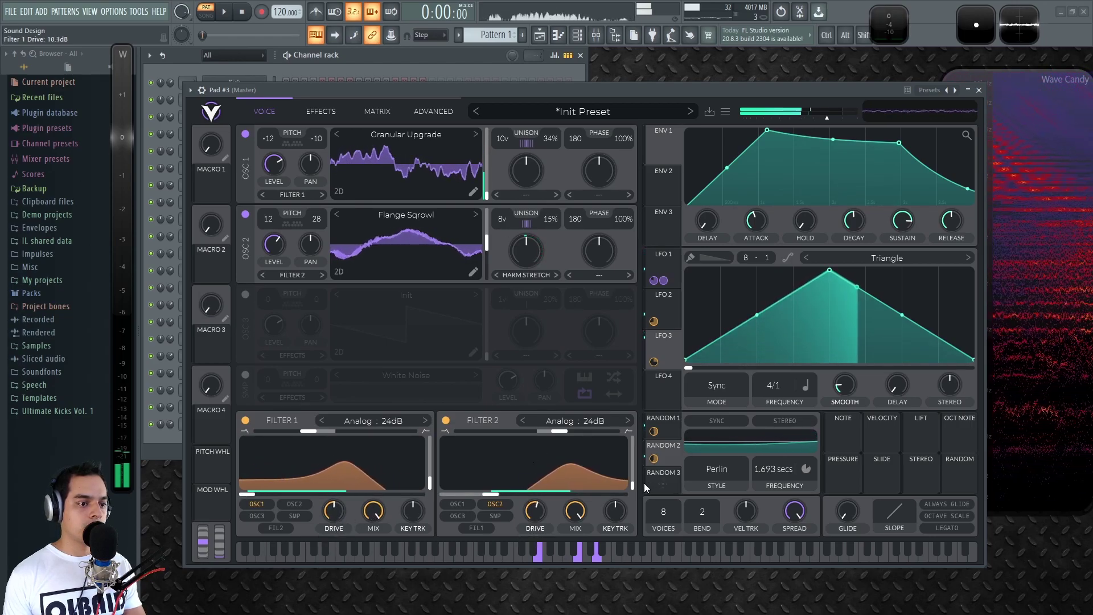
drag(630, 483, 573, 504)
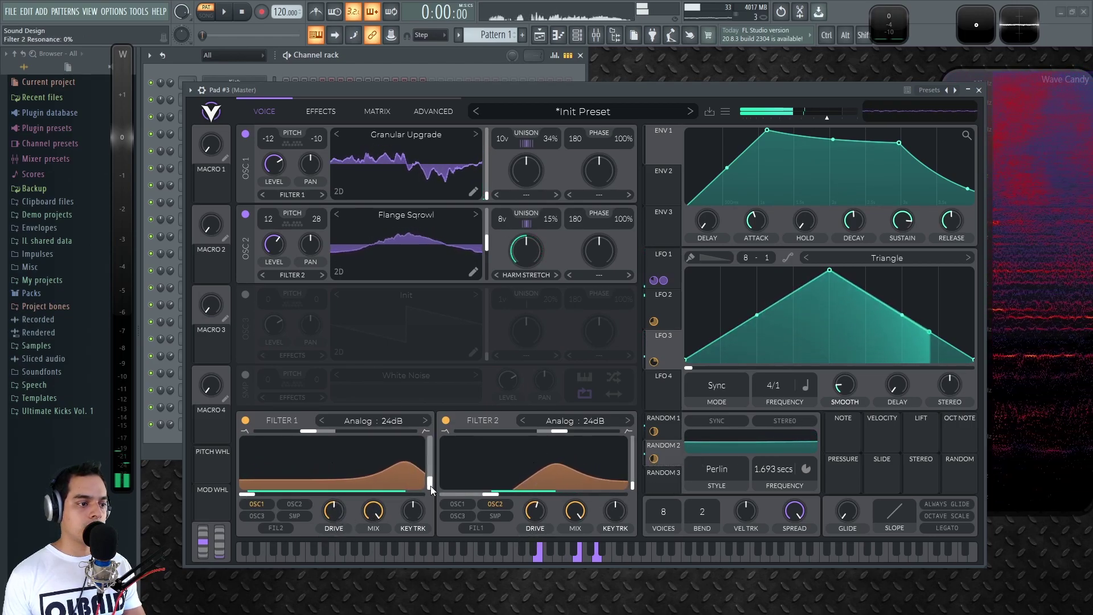
drag(430, 486, 431, 504)
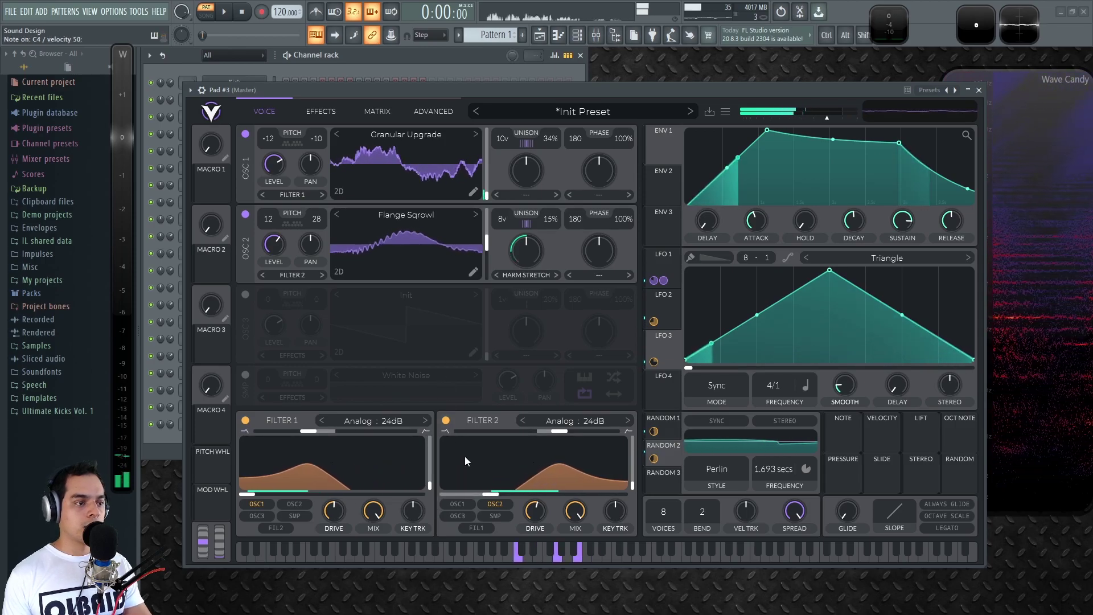
Drop Filter 2's cutoff to its lowest, reduce its LFO 3 modulation to about 4.3, and blend it toward high-pass at about 1.52
drag(480, 494, 443, 494)
drag(527, 481, 527, 501)
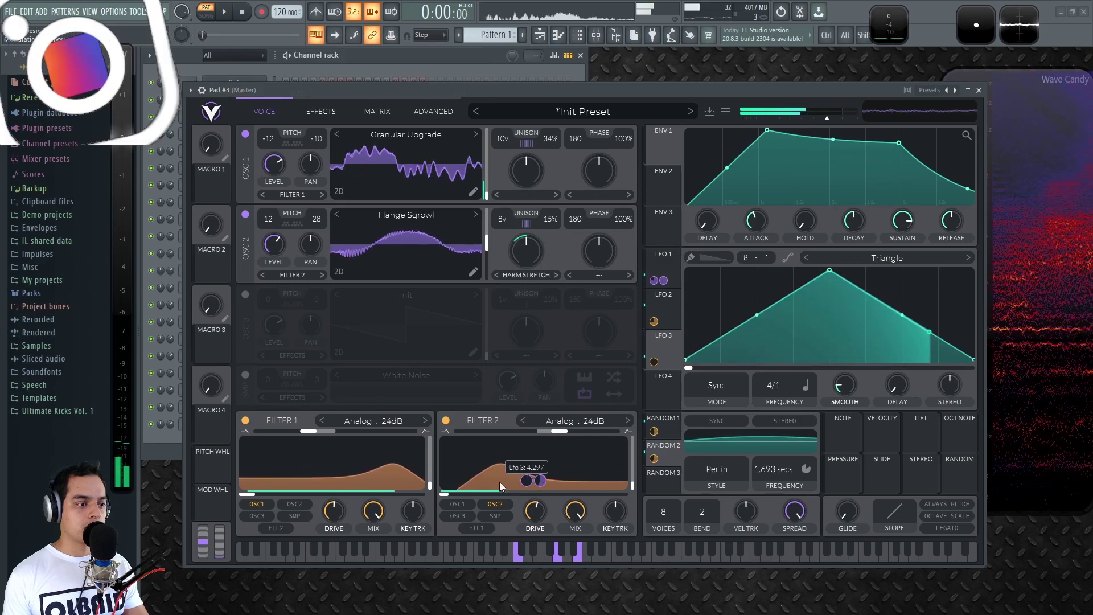
drag(574, 435, 579, 432)
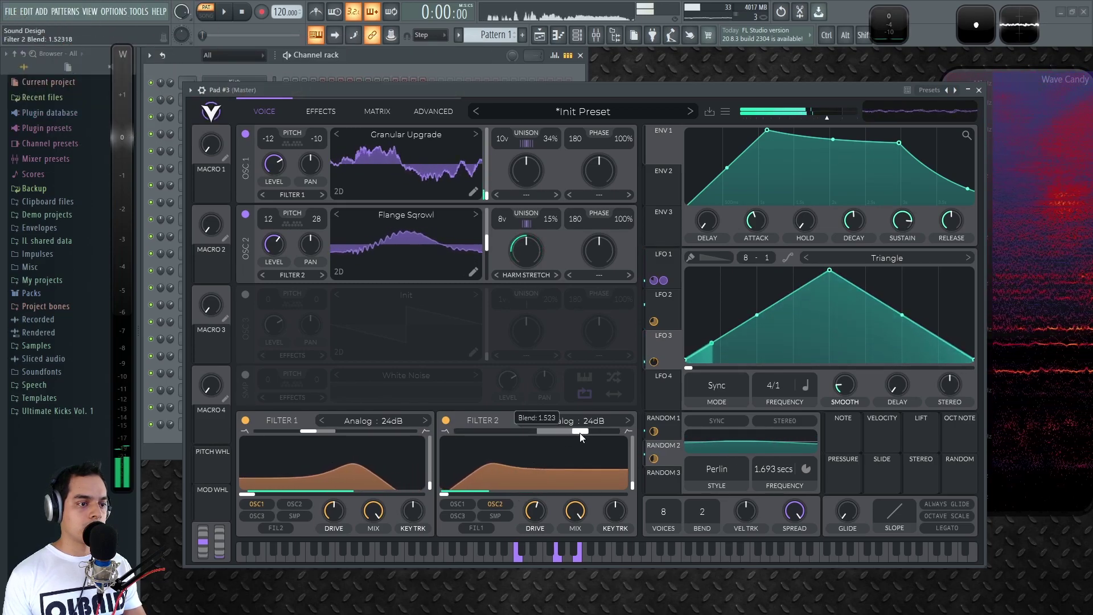
Blend Filter 1 toward high-pass with a low cutoff, setting its LFO 2 modulation to about 26.43 and Random 1 amount to about 0.38
drag(313, 430, 378, 436)
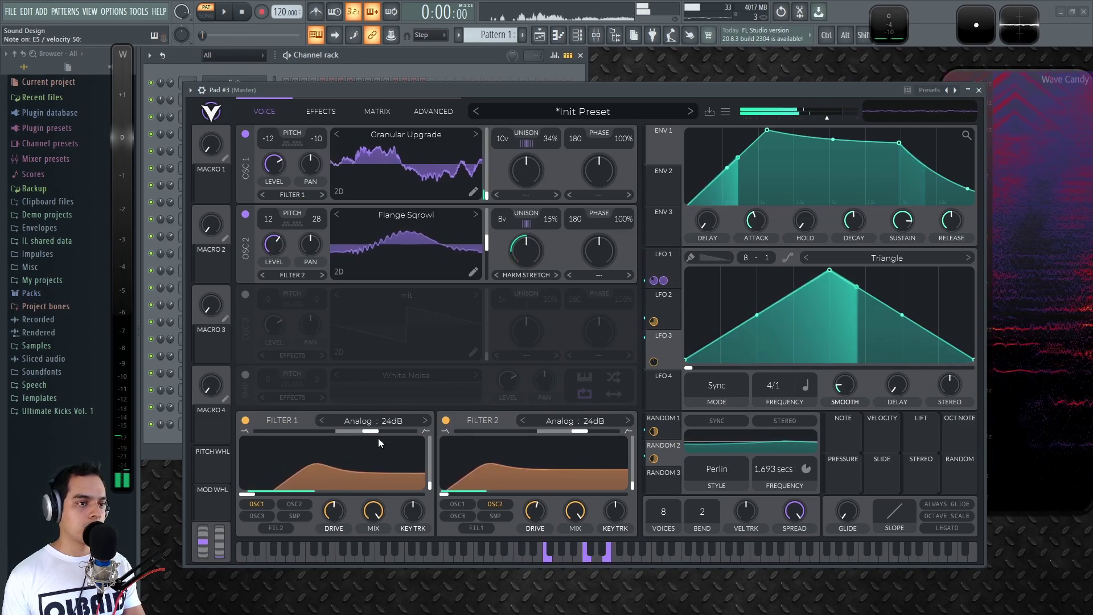
drag(299, 491, 264, 496)
drag(325, 481, 326, 526)
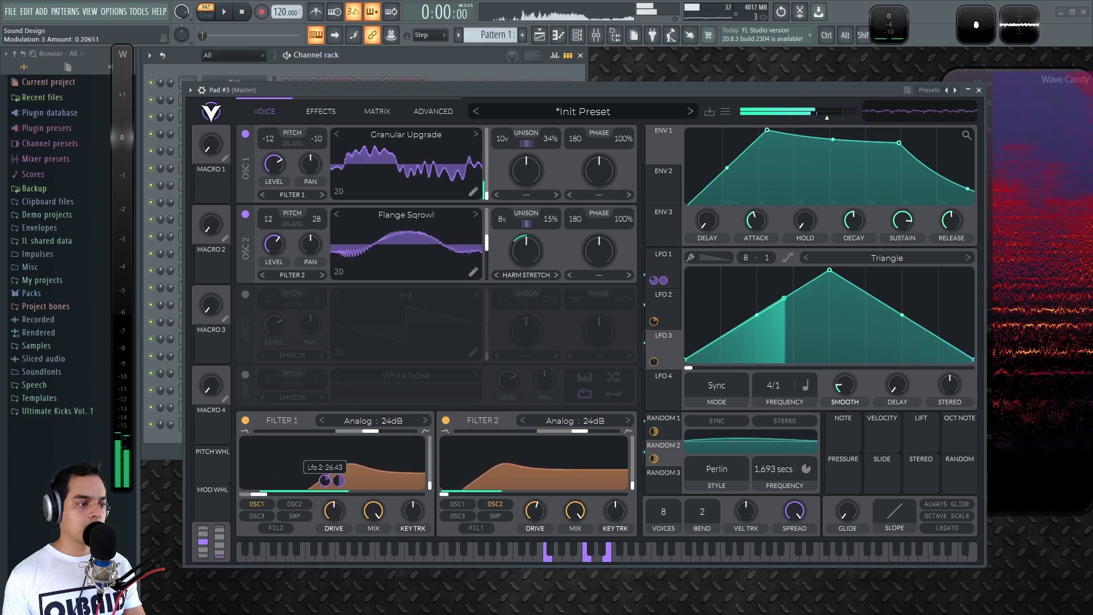
drag(339, 480, 339, 488)
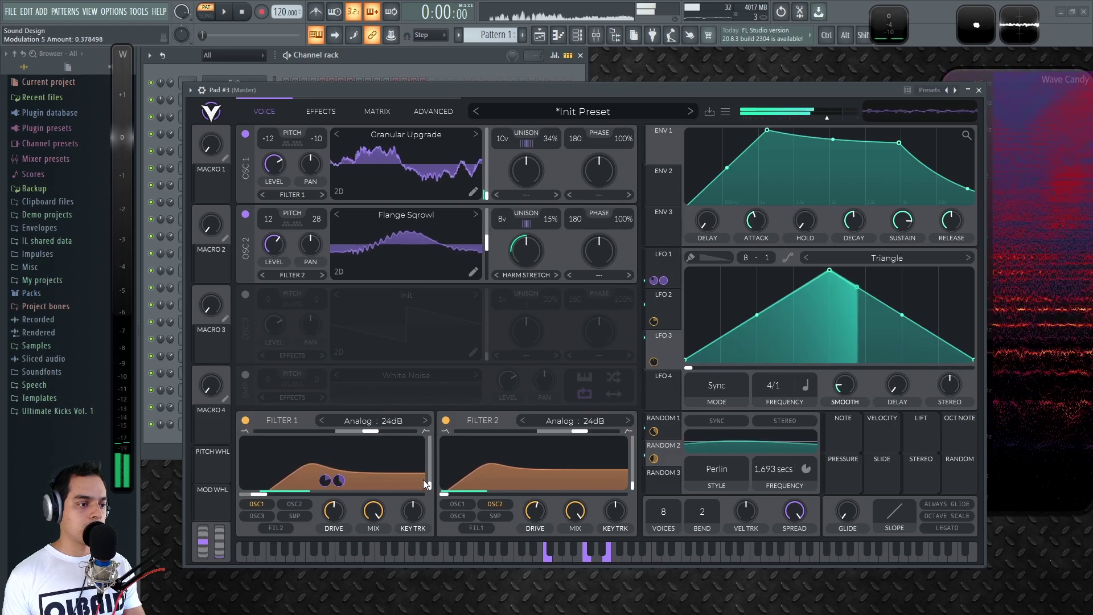
Enable the Chorus and Distortion effects, with a Soft Clip distortion drive of about 2.1 dB
click(330, 113)
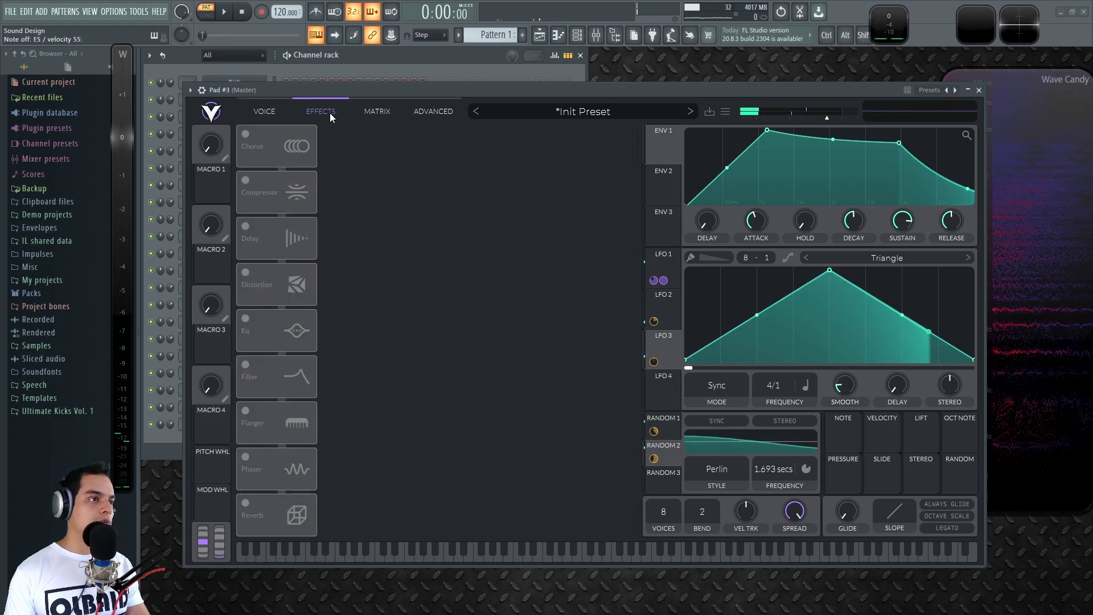
click(245, 136)
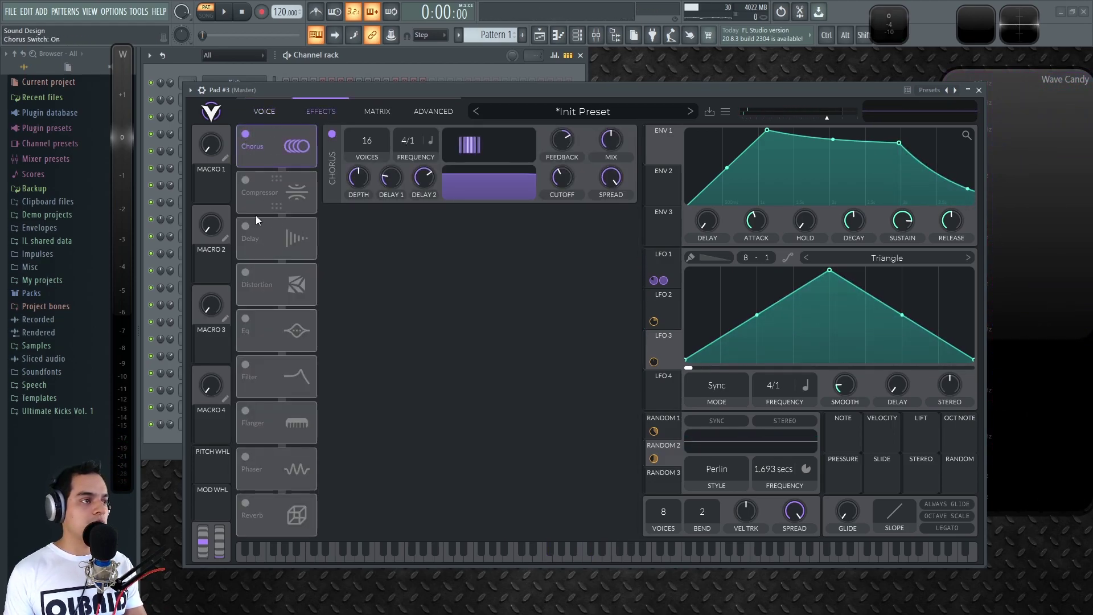
click(244, 273)
drag(528, 233, 527, 227)
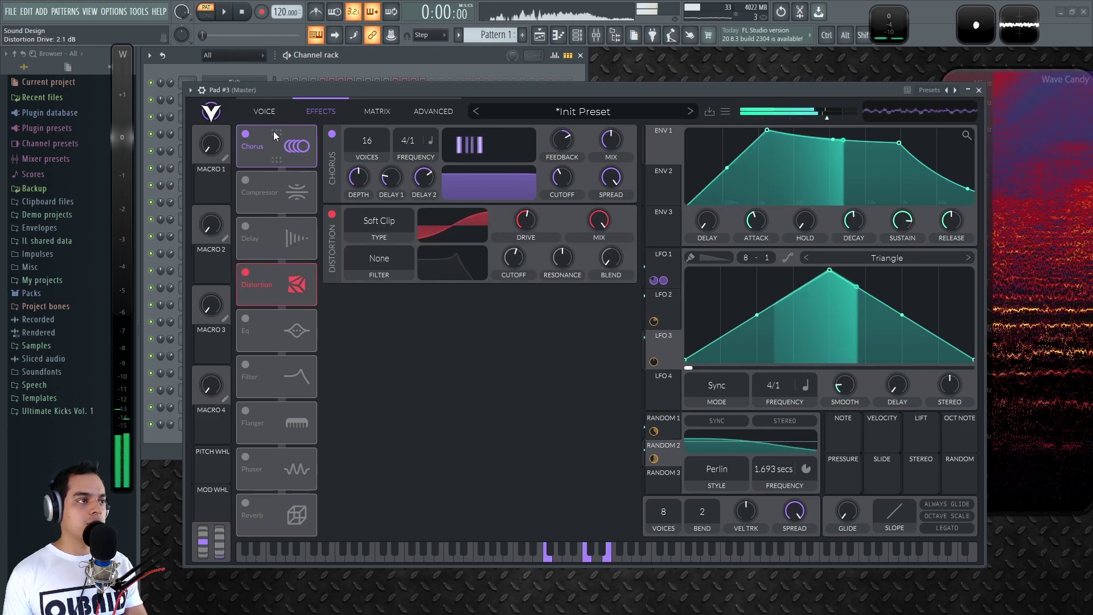
Set Oscillator 1's pitch transpose to 0 semitones
click(278, 110)
drag(279, 109, 289, 87)
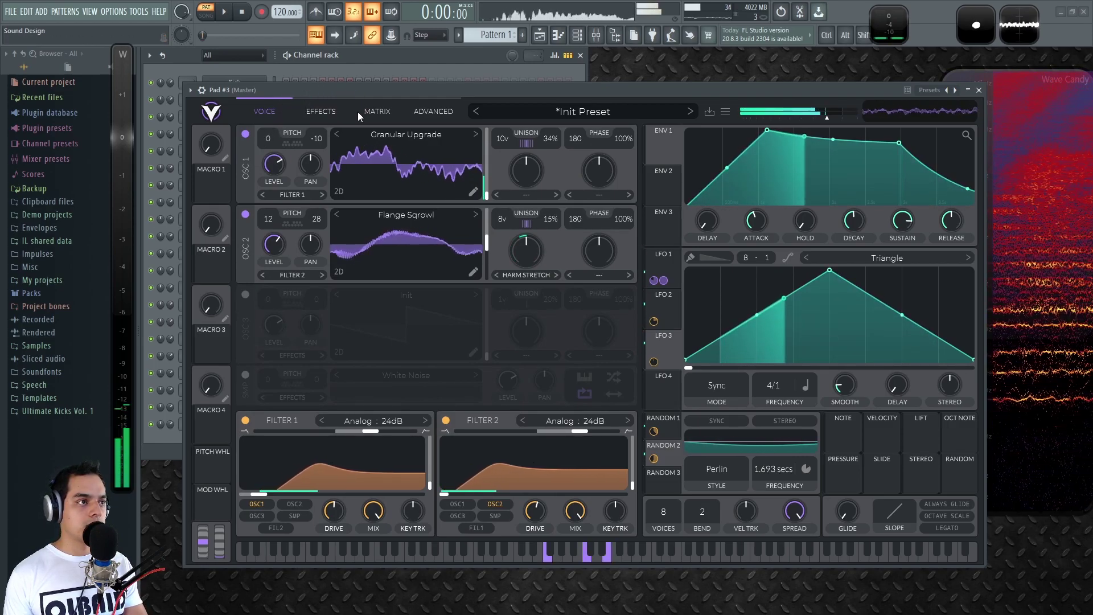
Set the Chorus to 8 voices, a free-running frequency of 3.041 seconds, about 46.55% feedback, about 72.5% depth and a filter spread of about 0.16
click(336, 112)
drag(370, 138, 367, 195)
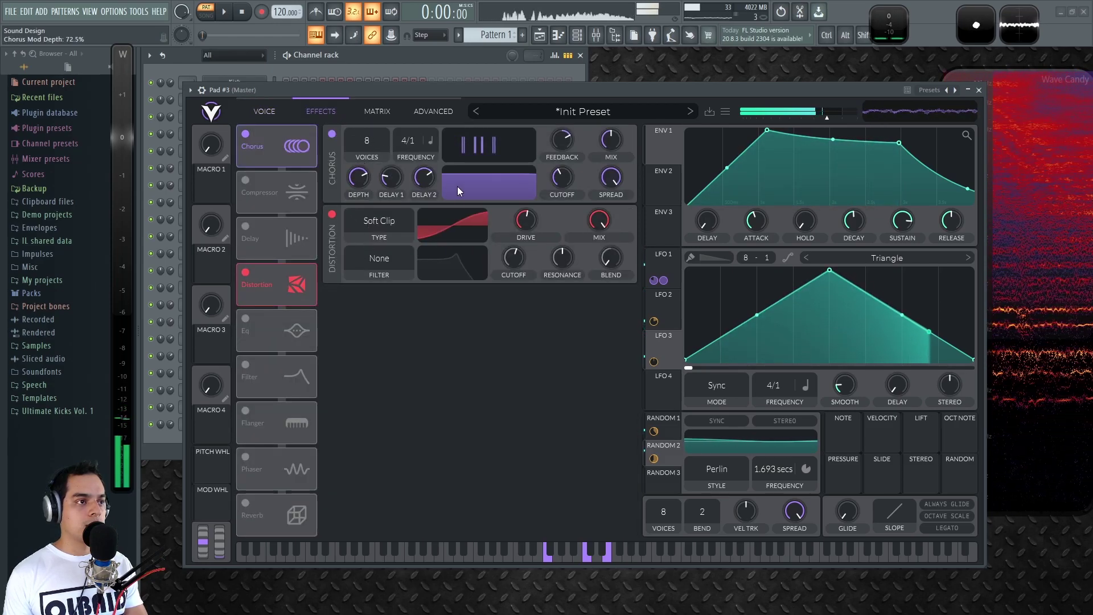
click(432, 139)
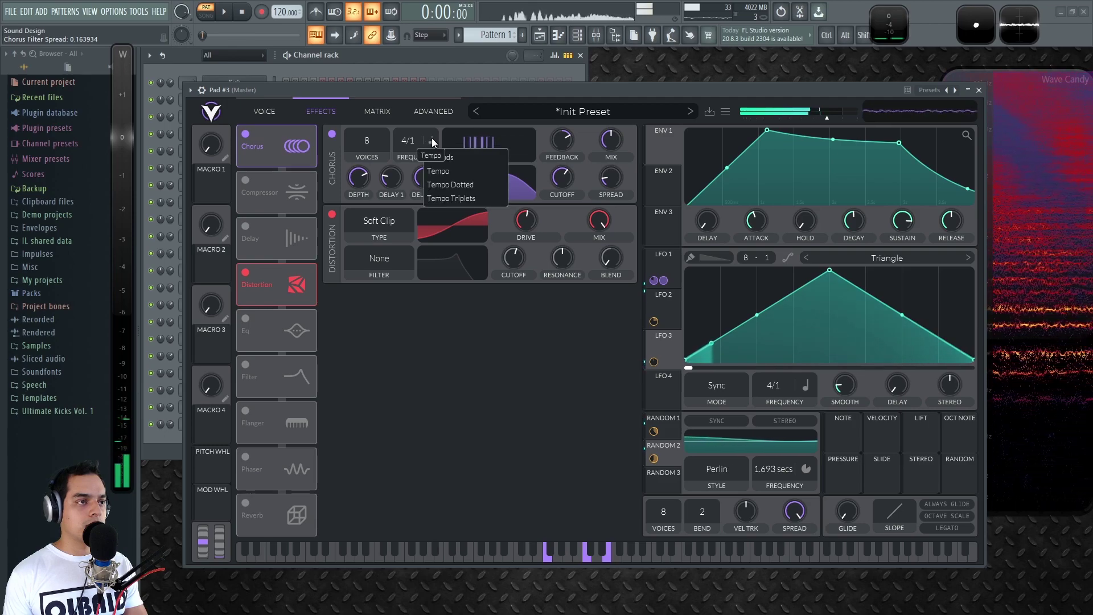
click(449, 153)
mouse_move(413, 153)
mouse_down()
mouse_move(420, 128)
mouse_move(414, 139)
mouse_up()
mouse_move(559, 141)
mouse_down()
mouse_move(568, 116)
mouse_move(563, 144)
mouse_up()
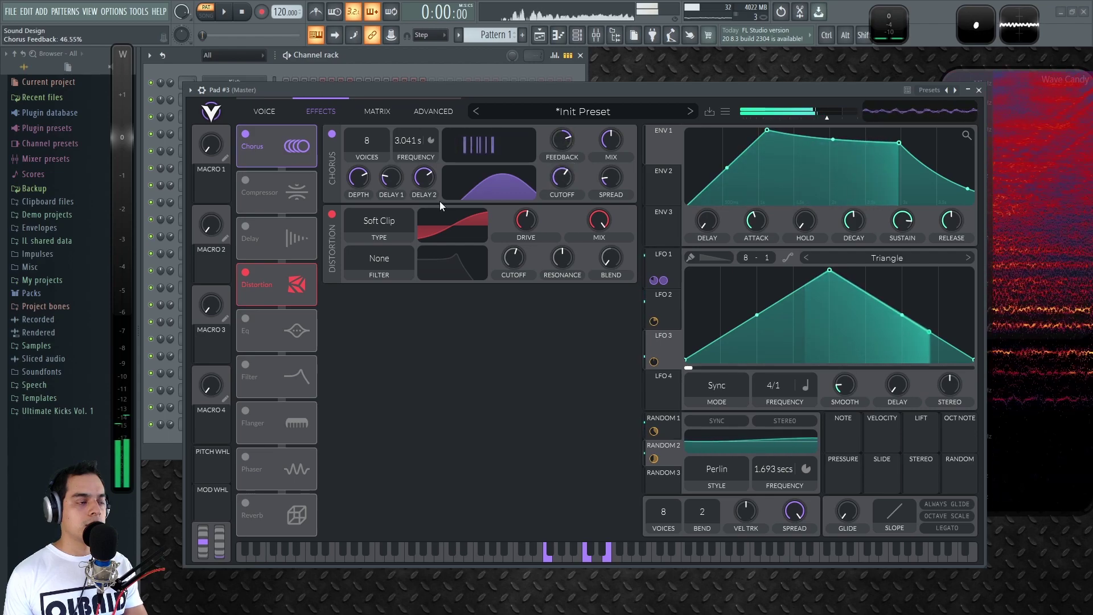
Enable the Delay in Ping Pong mode with its first frequency at 1/4, and narrow its filter band toward higher frequencies
click(251, 230)
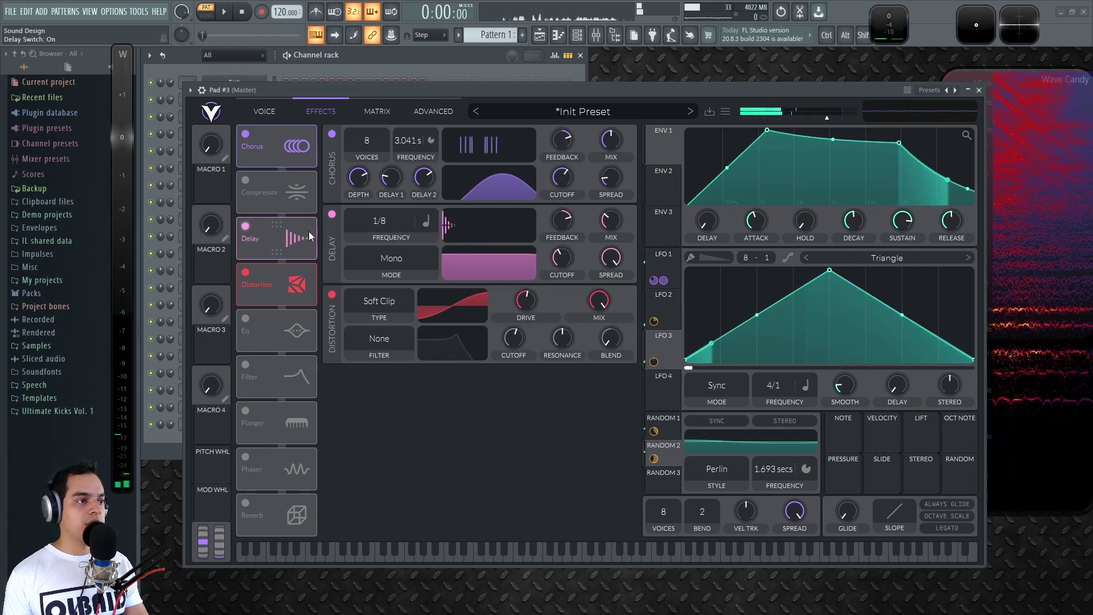
click(390, 263)
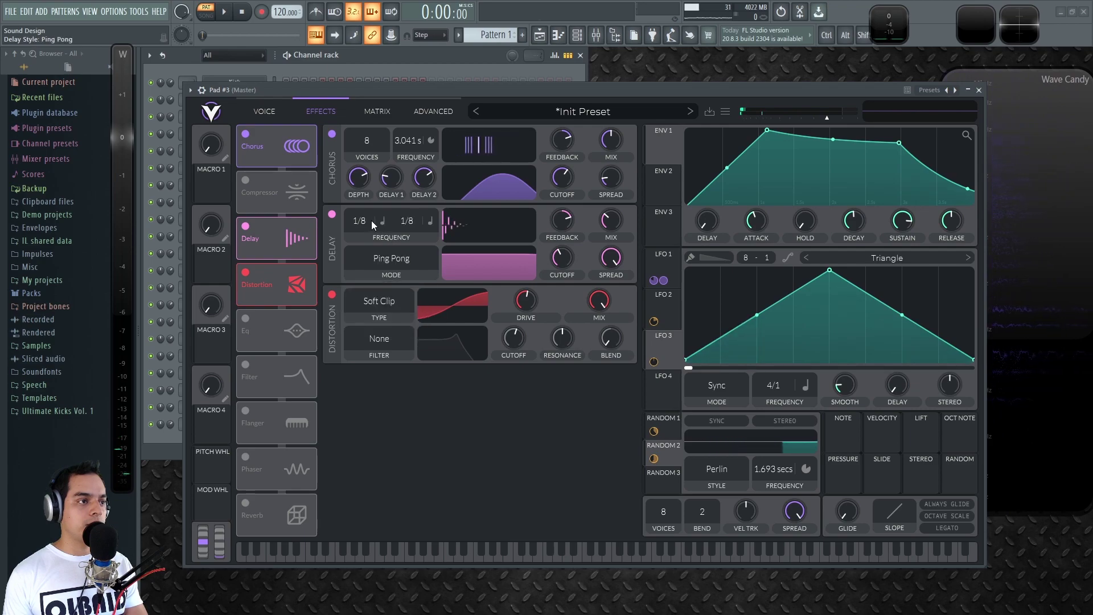
drag(358, 219, 356, 248)
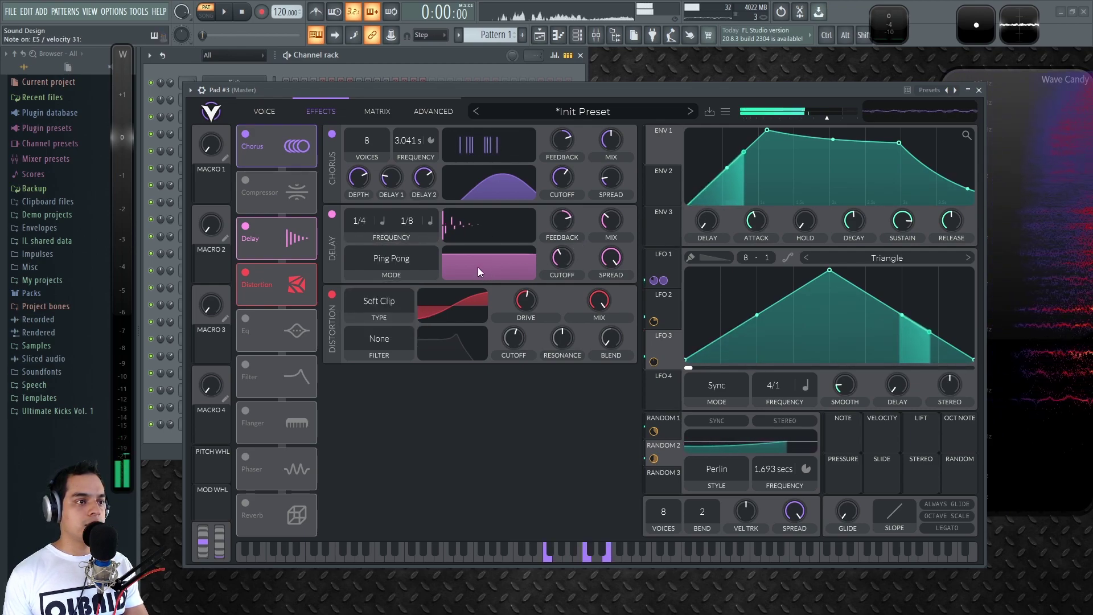
drag(477, 268, 494, 295)
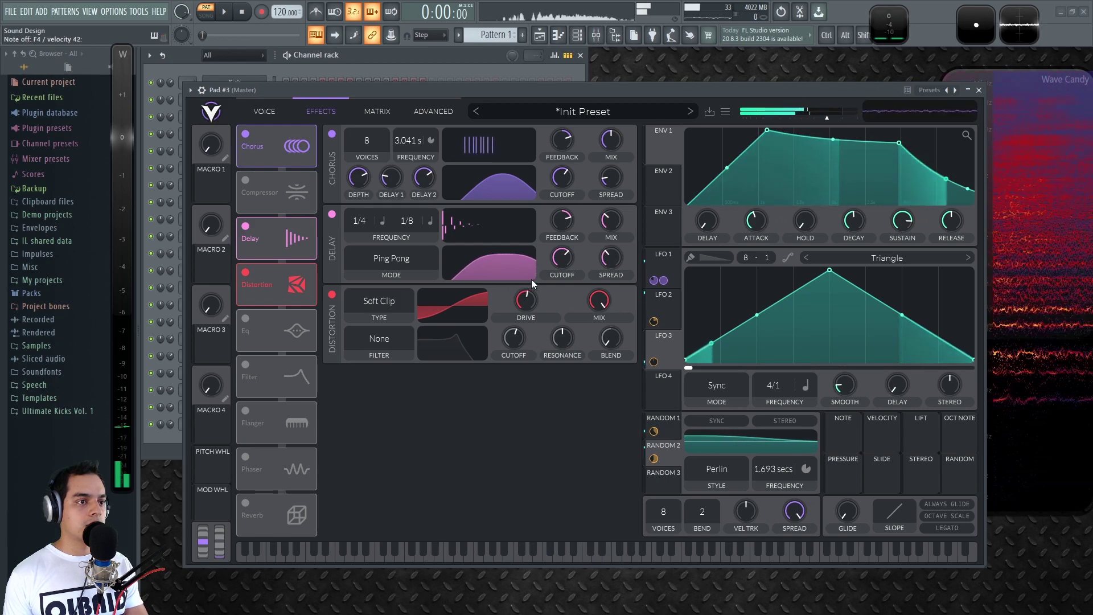
Enable the Reverb and cut its lows with a low-shelf cutoff of about 41.32 semitones and a gain of -6 dB
click(246, 502)
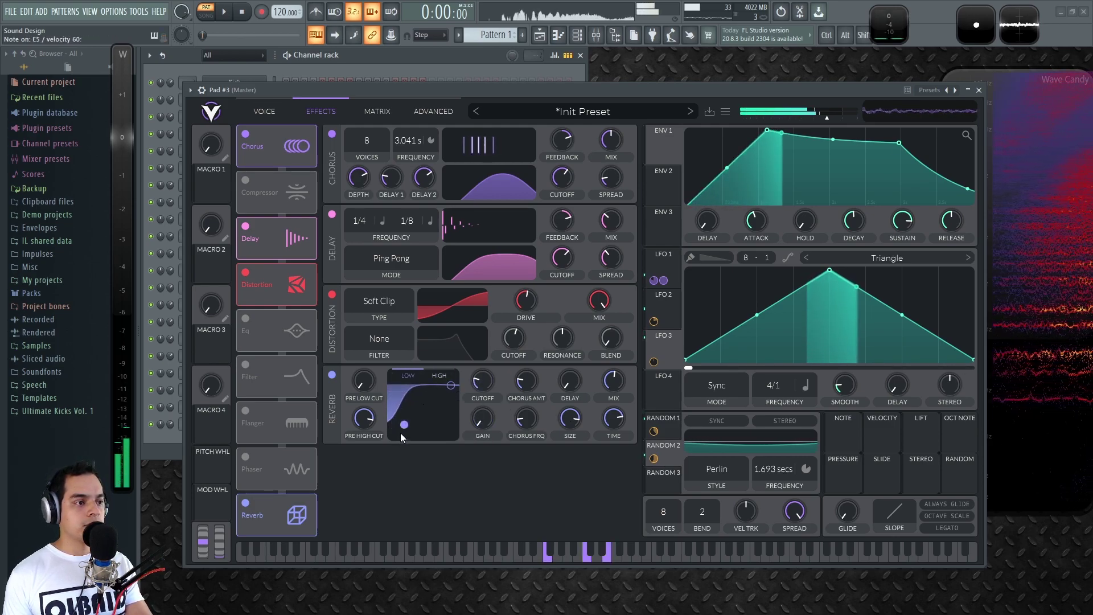
drag(404, 425, 412, 424)
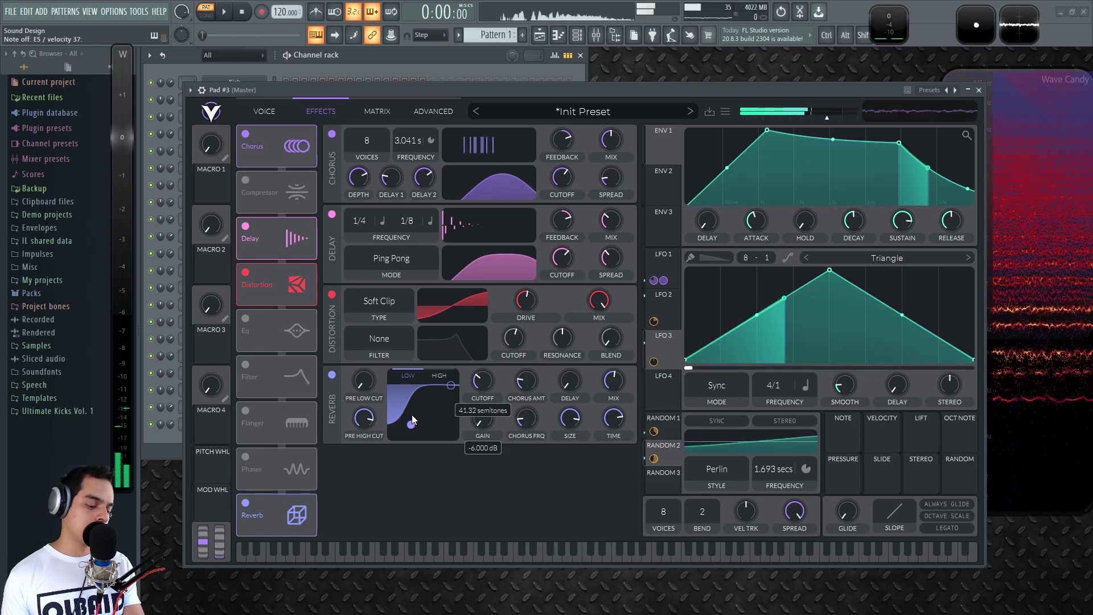
click(276, 111)
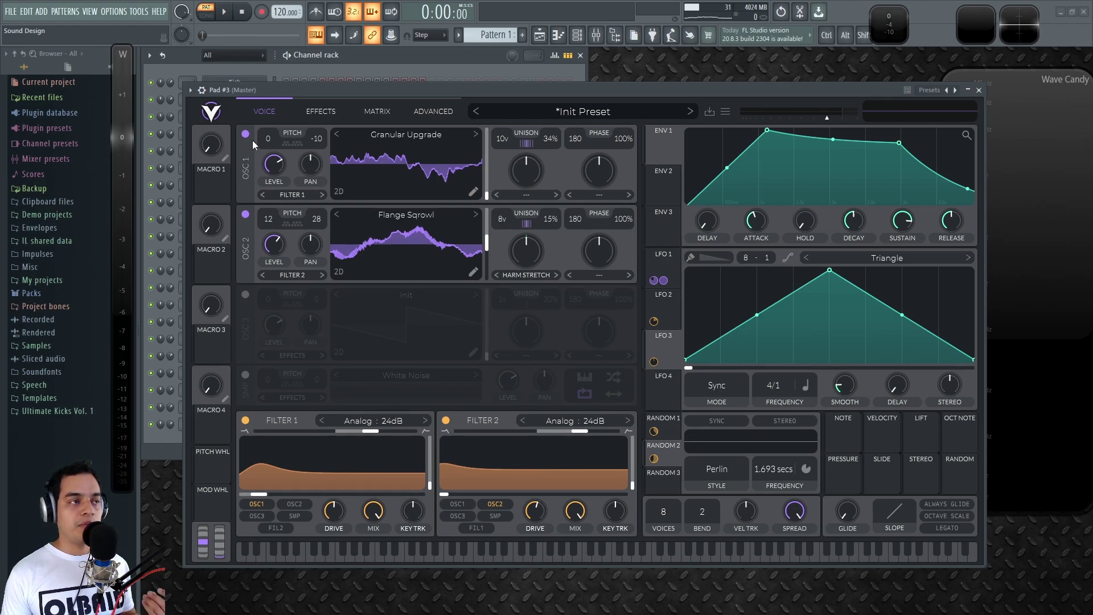
click(320, 110)
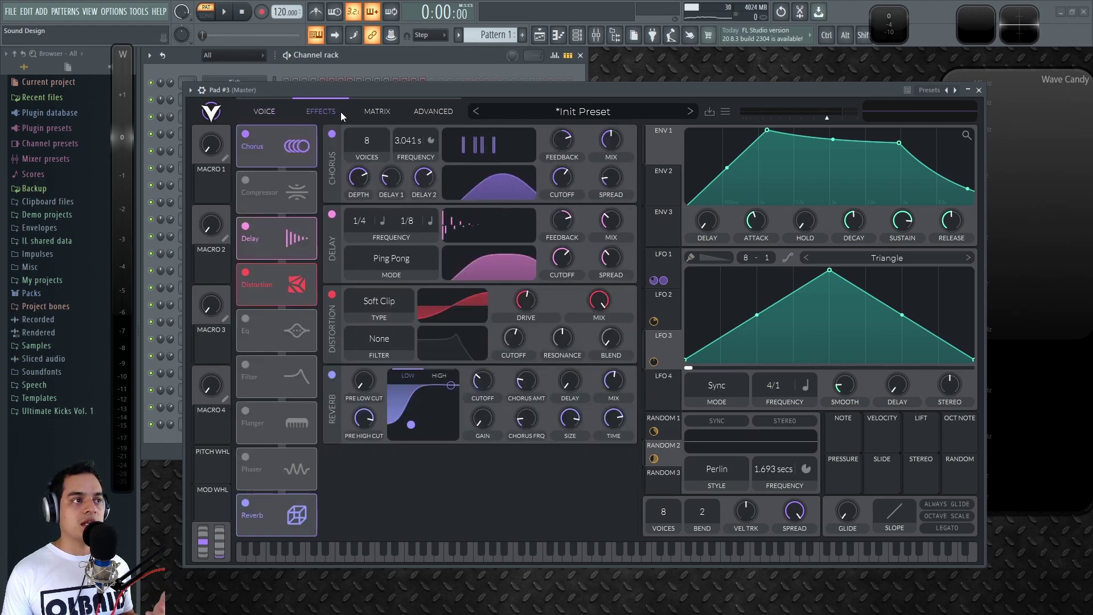
click(270, 114)
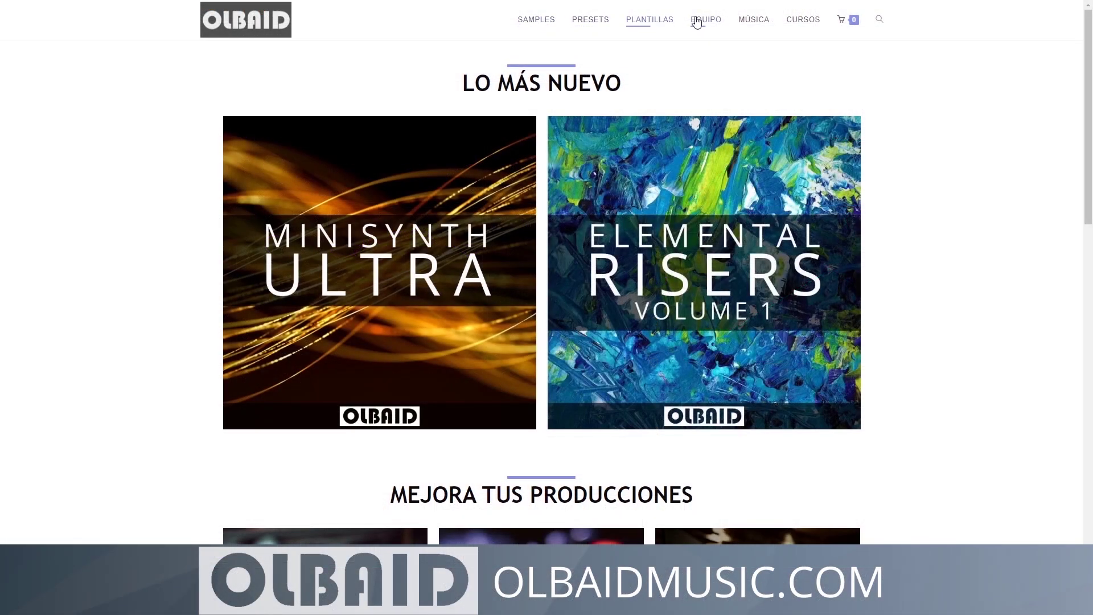
scroll(934, 171, down, 5)
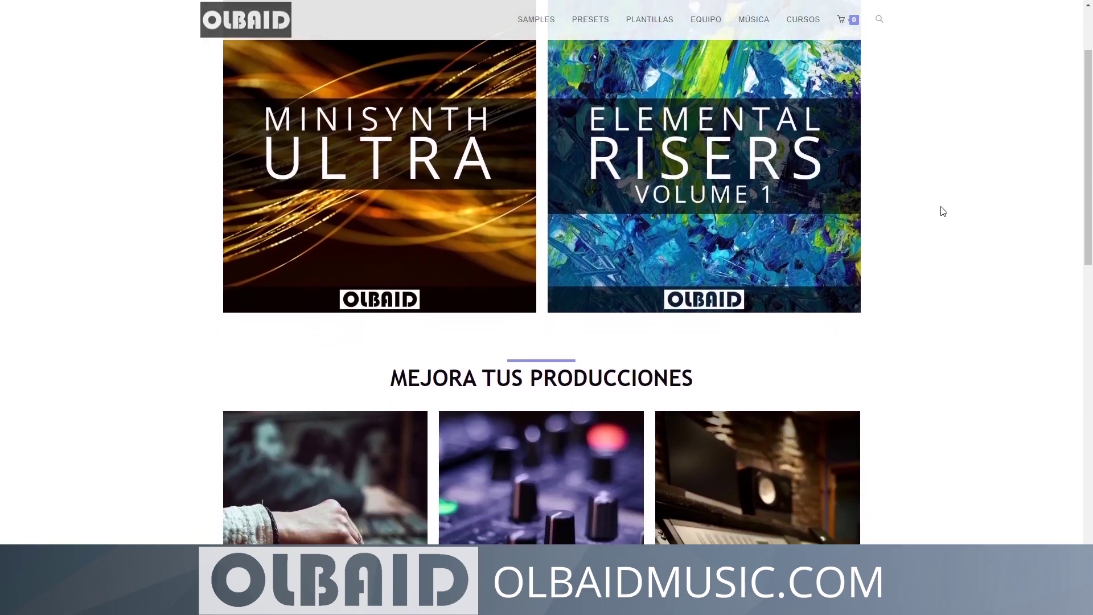
scroll(923, 325, down, 7)
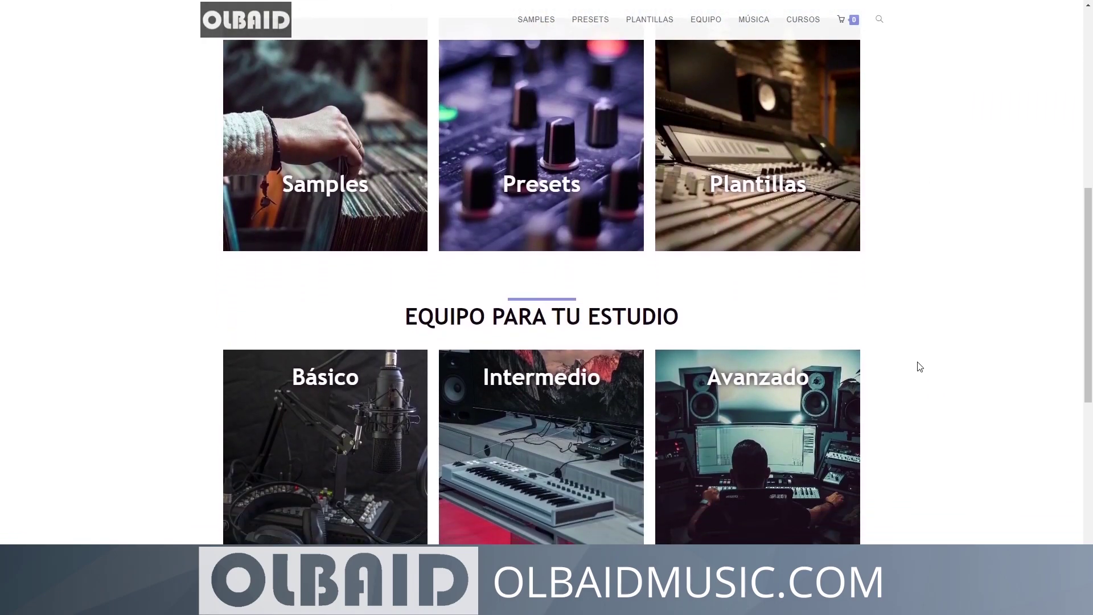
scroll(918, 395, down, 2)
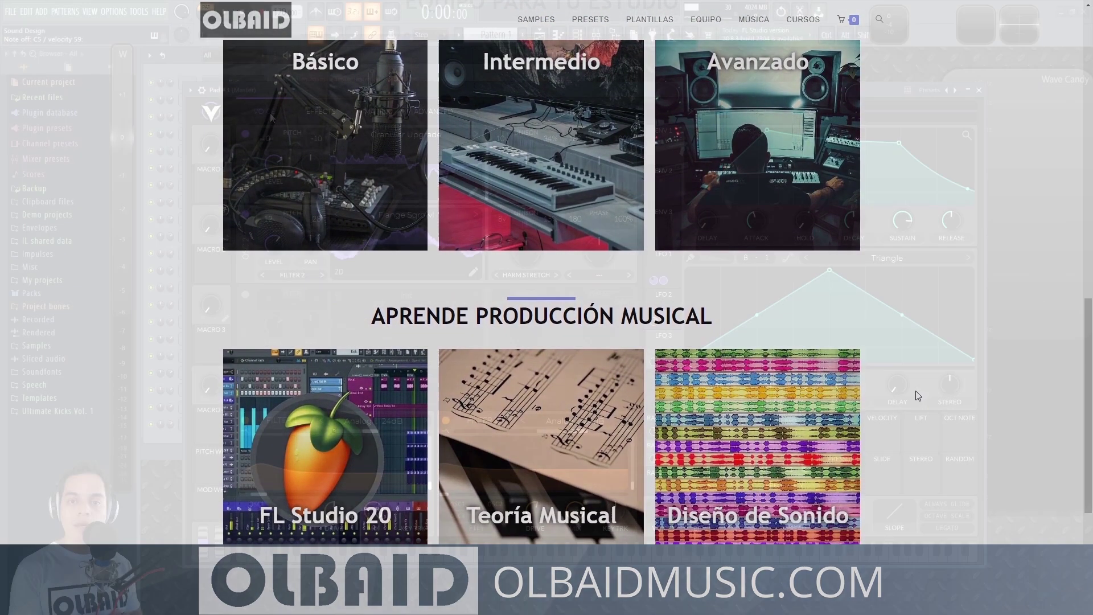